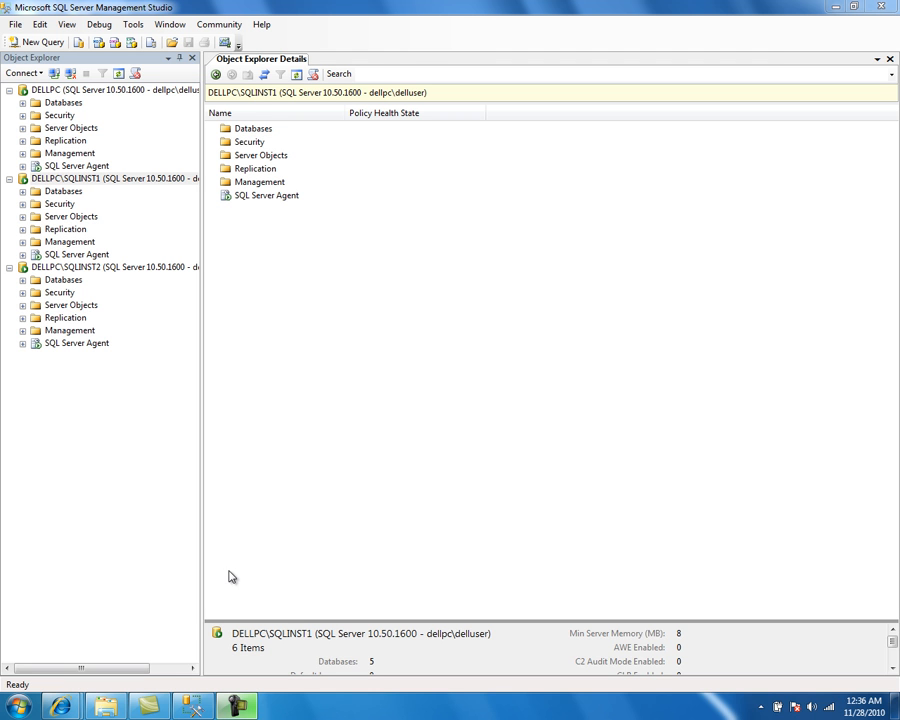
Step: Open Notepad and write the heading "Understand database mirroring better" underlined with a row of dashes
{"action": "left_click", "coordinate": [18, 706]}
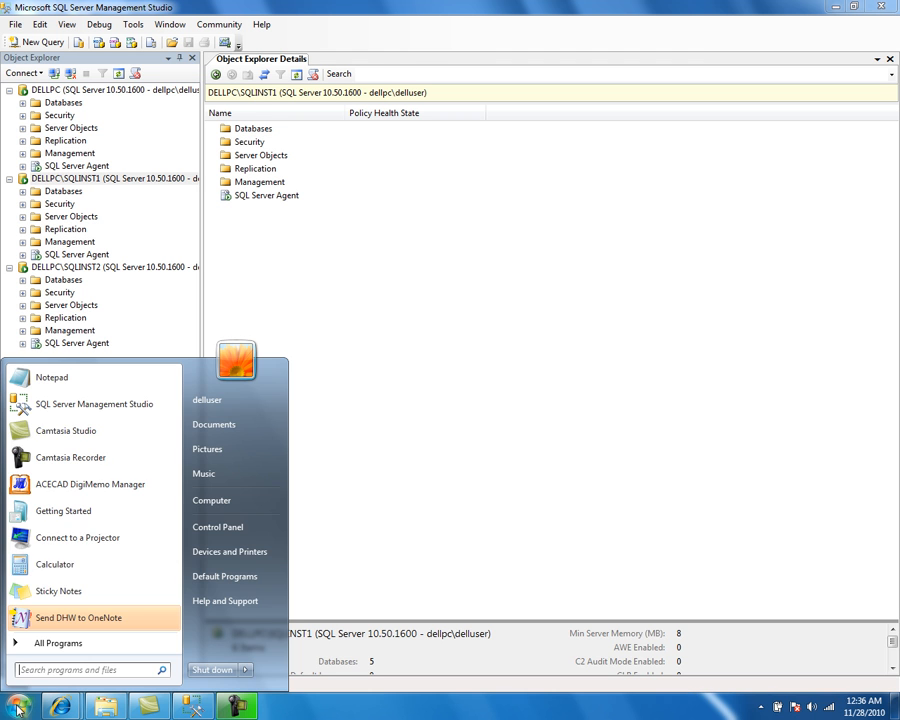
{"action": "left_click", "coordinate": [75, 380]}
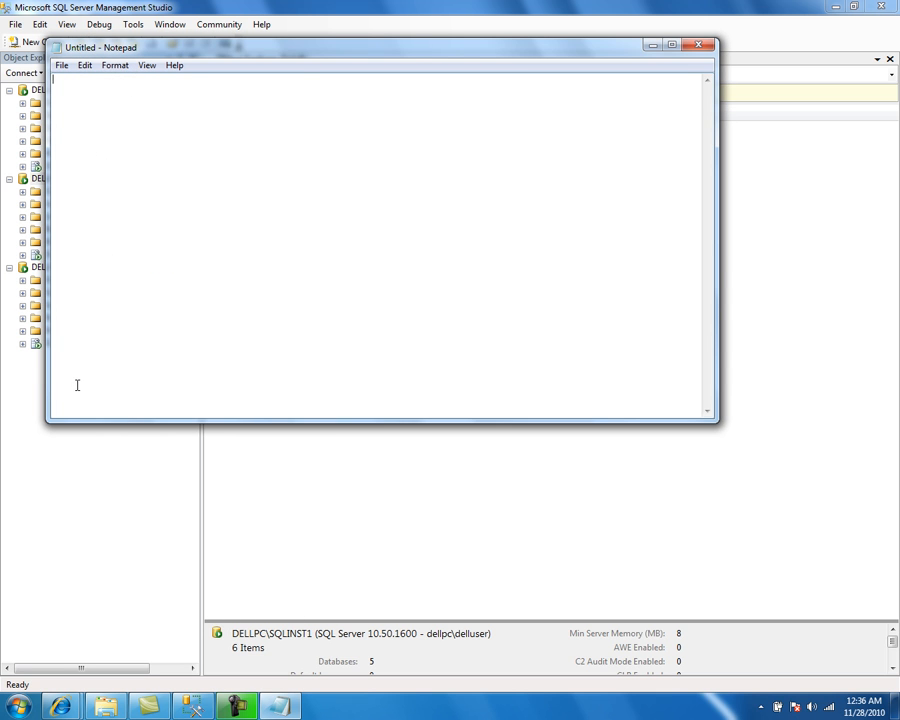
{"action": "type", "text": "understand database mir"}
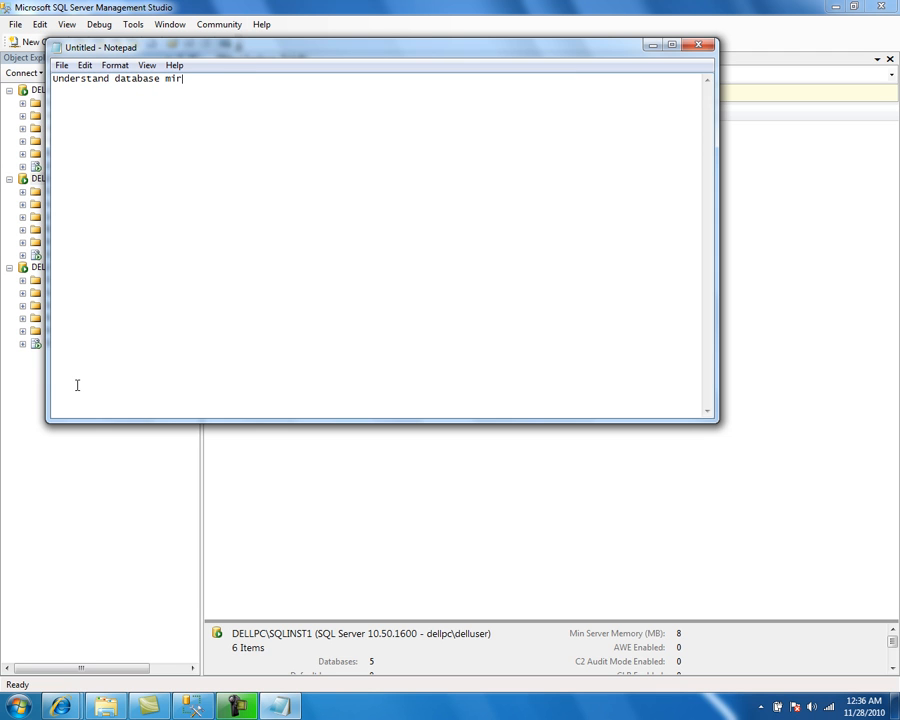
{"action": "type", "text": "roring better -----------------------"}
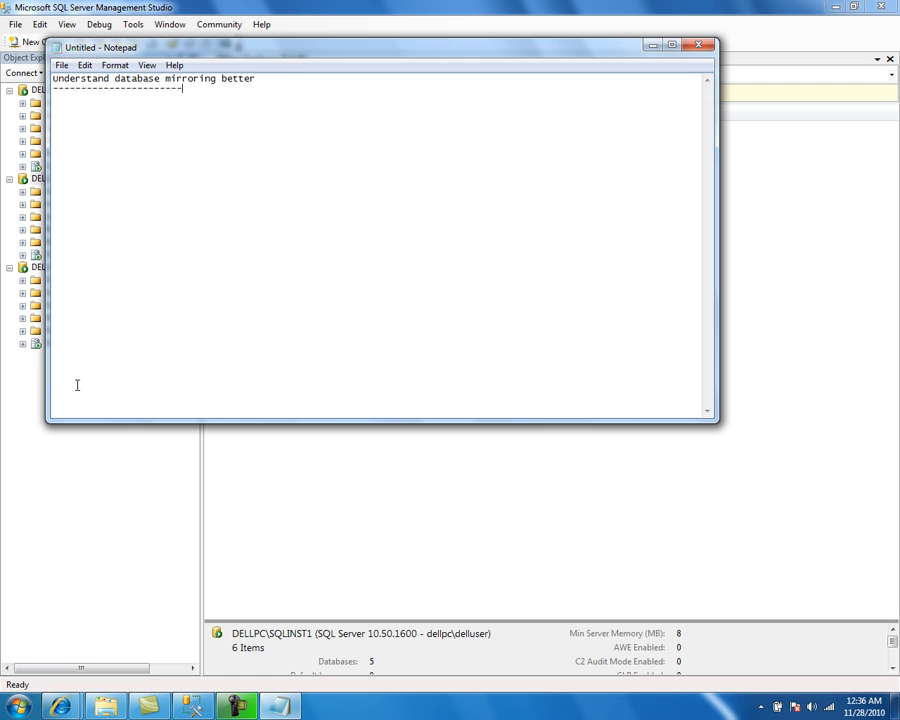
{"action": "type", "text": "-------------"}
Step: Add item 1) "shut down mirror instance and restart it. Lets see what happens to Database mirroring session." below the heading
{"action": "key", "text": "Return"}
{"action": "key", "text": "Return"}
{"action": "type", "text": "1"}
{"action": "type", "text": ")"}
{"action": "type", "text": "shut"}
{"action": "type", "text": " down "}
{"action": "type", "text": "mir"}
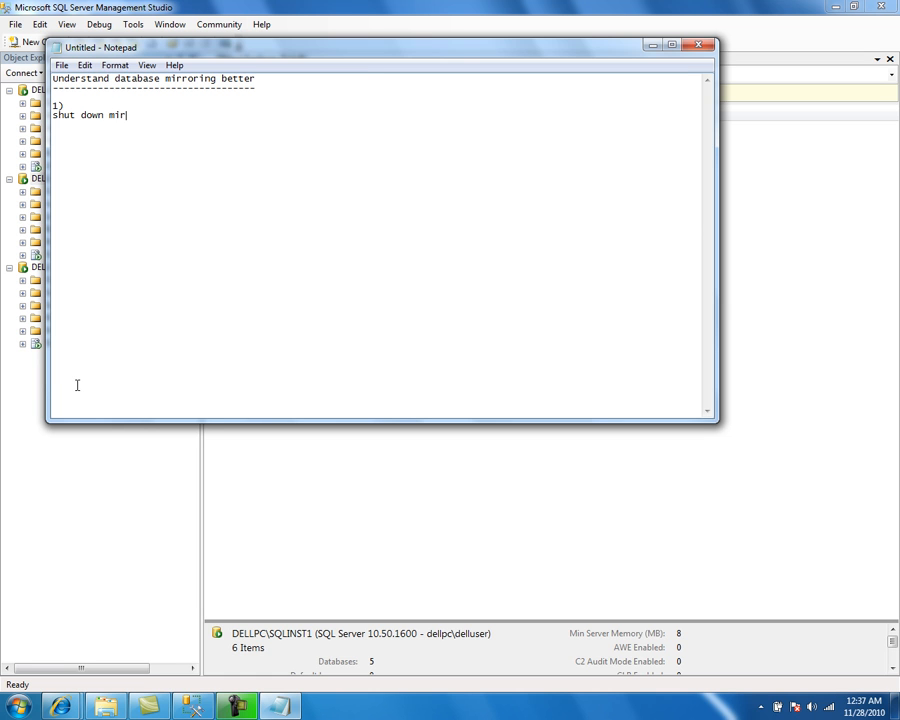
{"action": "type", "text": "ror instance and restart it. Lets see what happens to Data"}
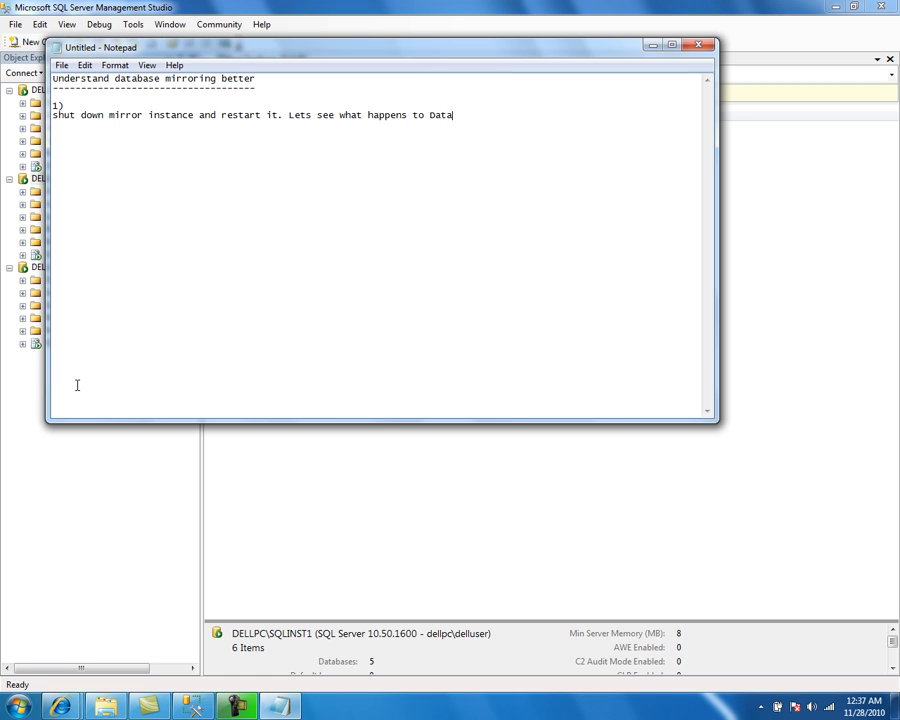
{"action": "type", "text": "base mirroring sessin."}
{"action": "key", "text": "Return"}
{"action": "key", "text": "BackSpace"}
{"action": "type", "text": "o"}
{"action": "key", "text": "End"}
{"action": "key", "text": "Return"}
Step: Switch back to Management Studio and browse the Databases folders and dbmirror database of SQLINST1 and SQLINST2
{"action": "key", "text": "alt+Tab"}
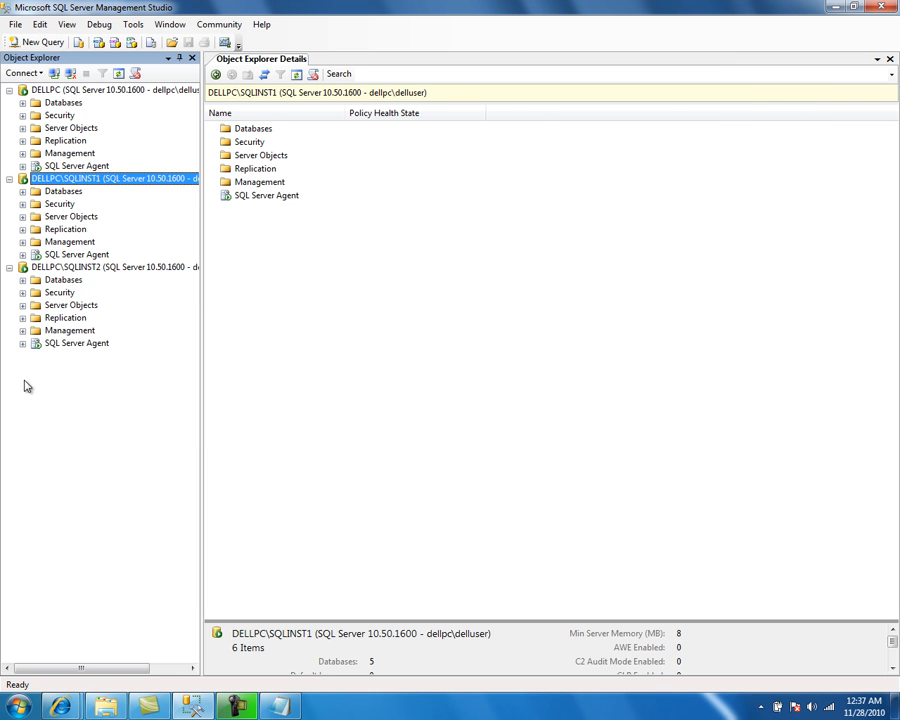
{"action": "double_click", "coordinate": [68, 192]}
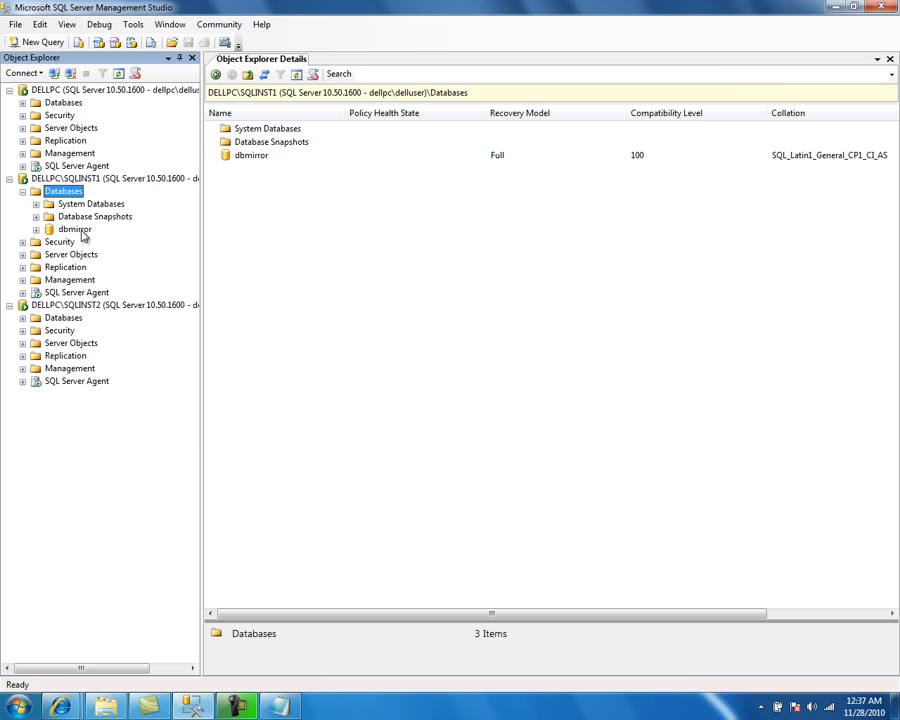
{"action": "left_click", "coordinate": [78, 230]}
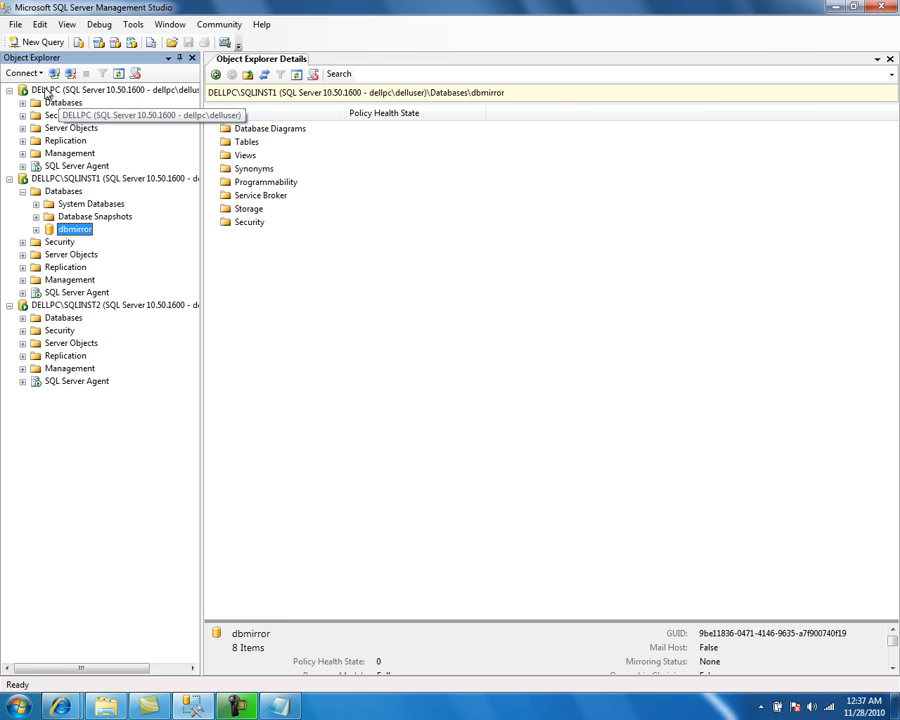
{"action": "left_click", "coordinate": [46, 93]}
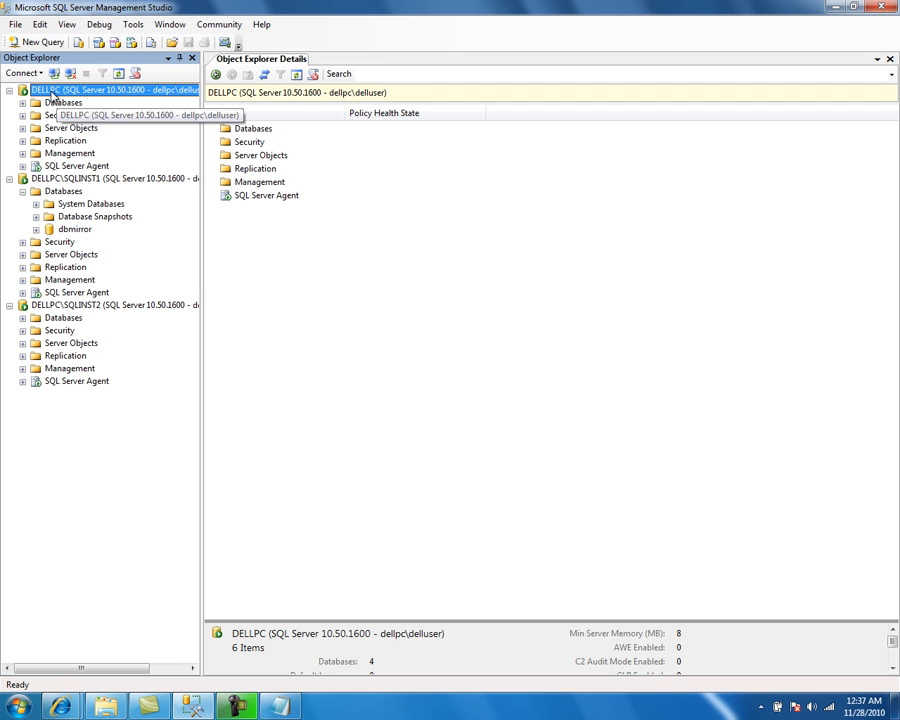
{"action": "left_click", "coordinate": [62, 178]}
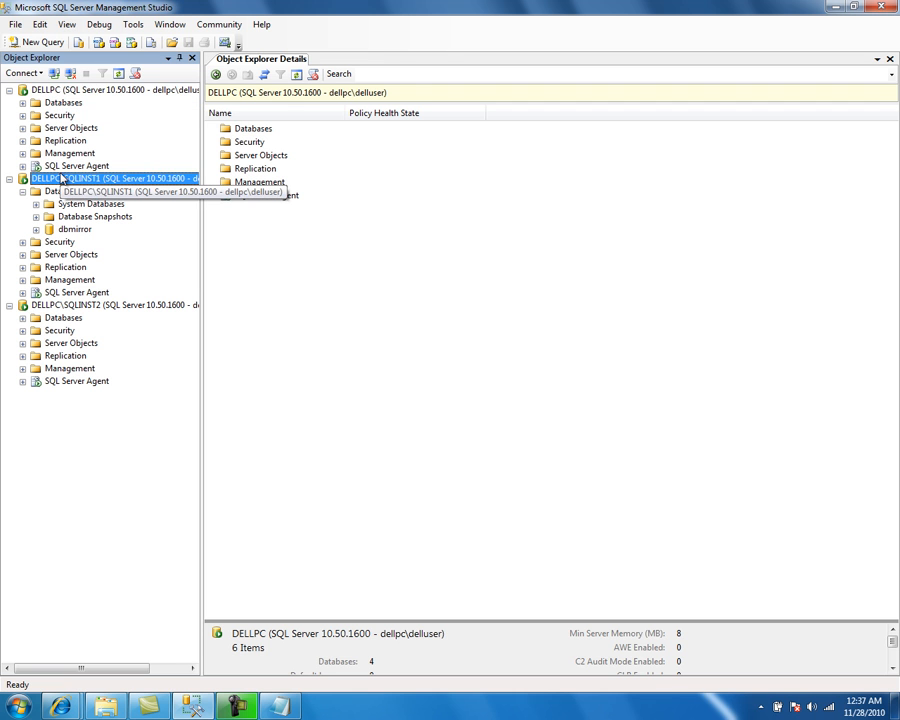
{"action": "left_click", "coordinate": [52, 309]}
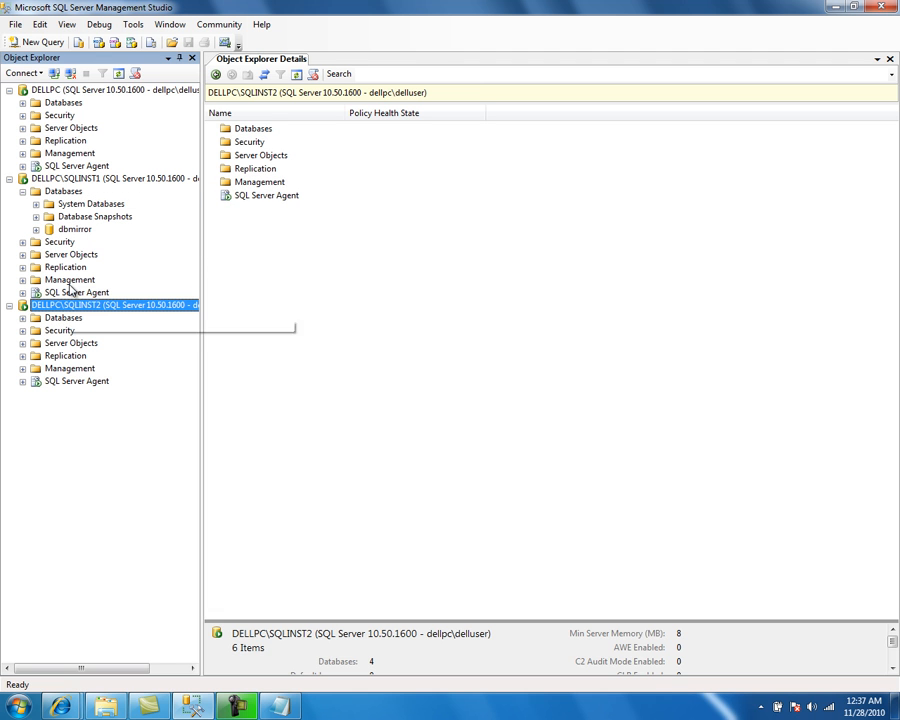
{"action": "left_click", "coordinate": [70, 230]}
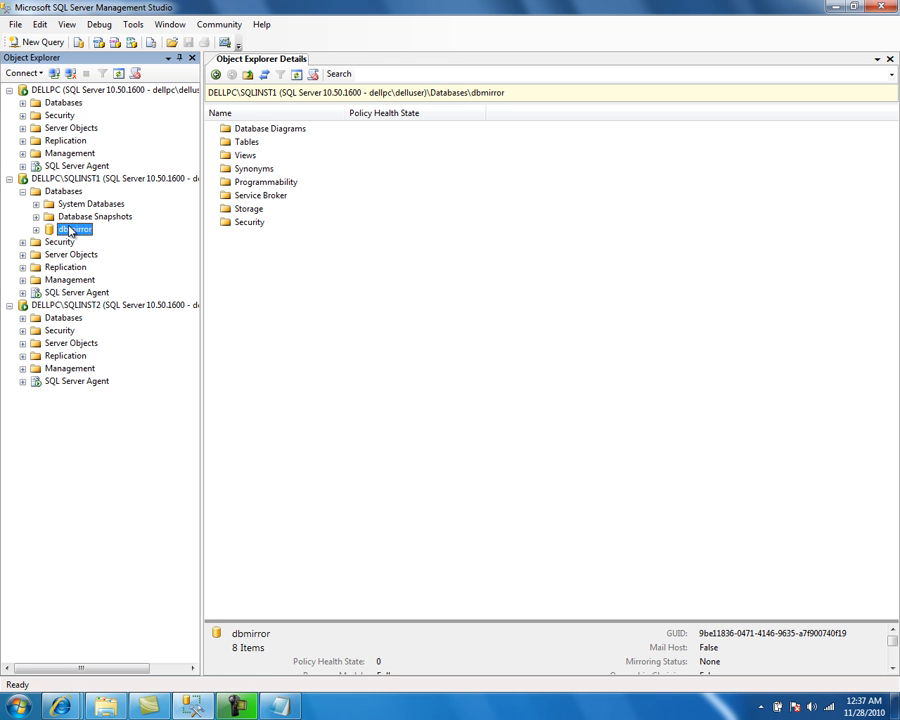
{"action": "double_click", "coordinate": [52, 318]}
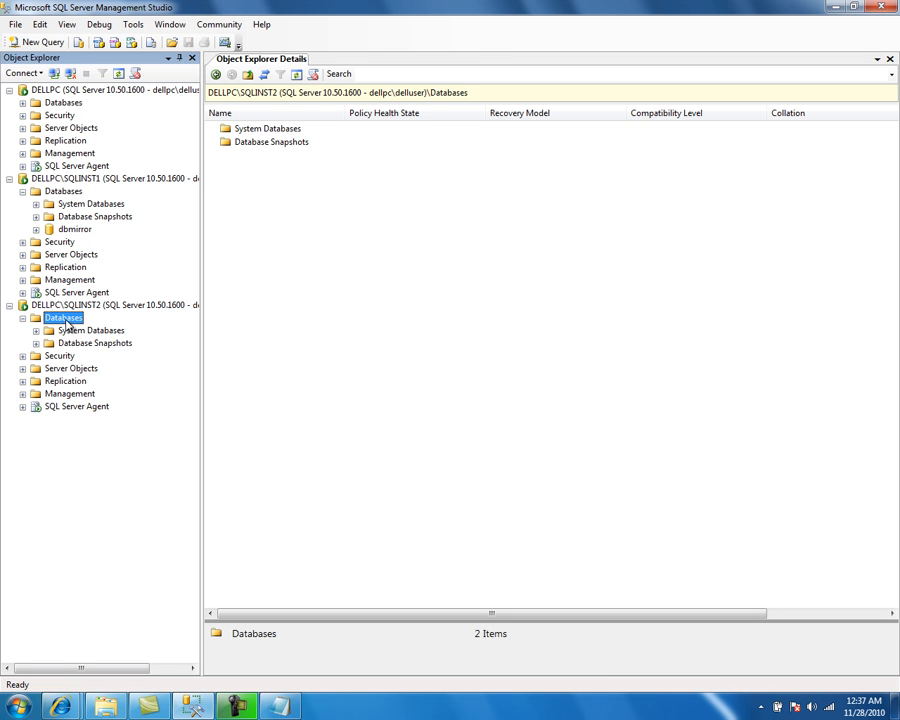
Step: Open the SQLINST1 dbmirror database properties on the Mirroring page and close them with OK
{"action": "right_click", "coordinate": [72, 229]}
{"action": "left_click", "coordinate": [266, 401]}
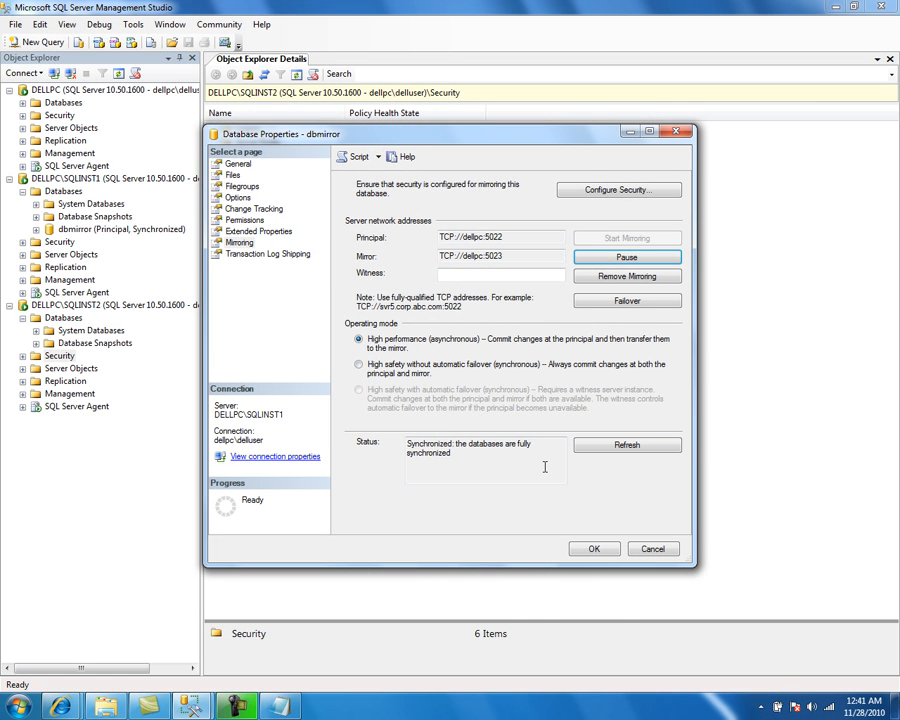
{"action": "left_click", "coordinate": [588, 550]}
Step: Refresh the SQLINST2 Databases folder and inspect the dbmirror databases on both instances
{"action": "left_click", "coordinate": [89, 228]}
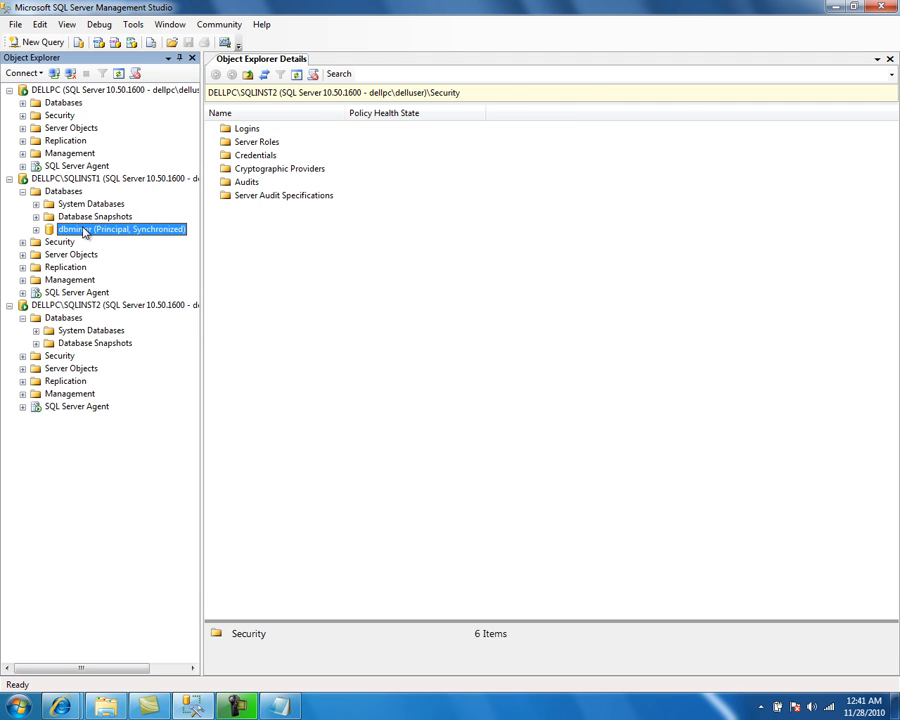
{"action": "left_click", "coordinate": [67, 318]}
{"action": "right_click", "coordinate": [67, 318]}
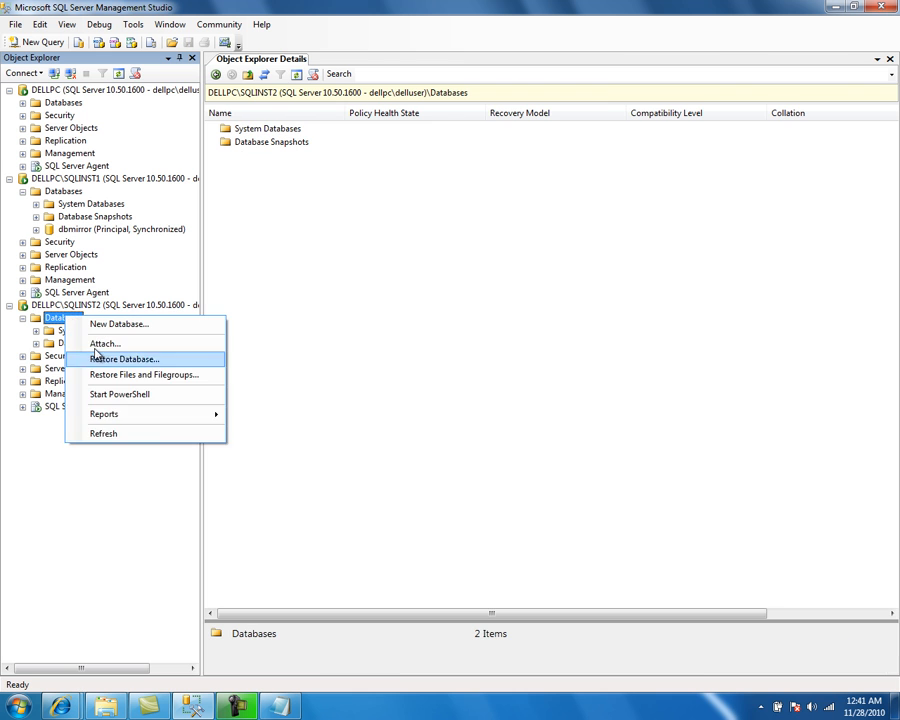
{"action": "left_click", "coordinate": [136, 432]}
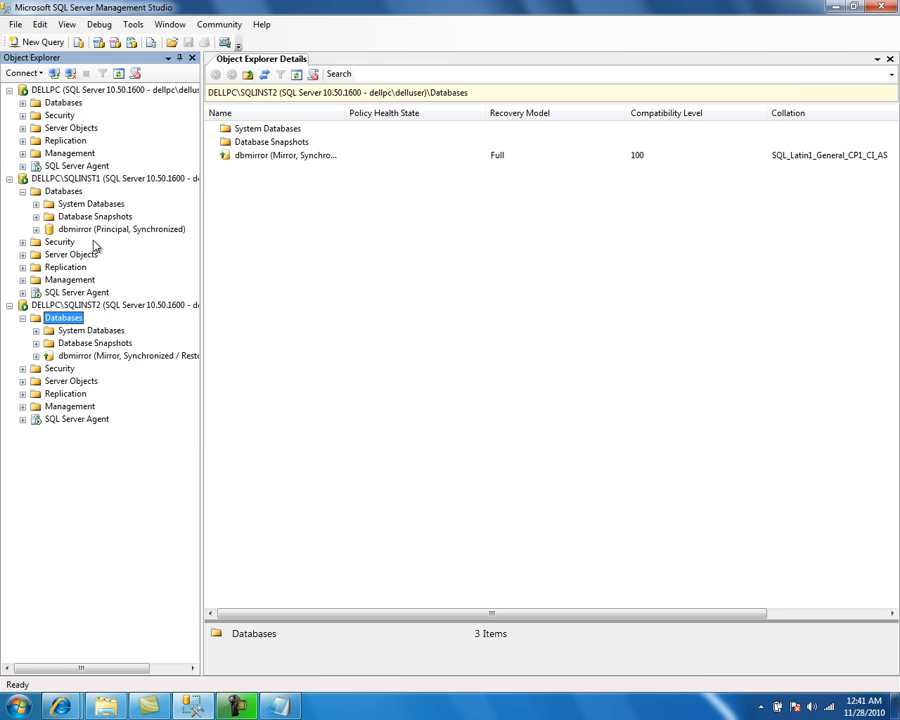
{"action": "left_click", "coordinate": [62, 192]}
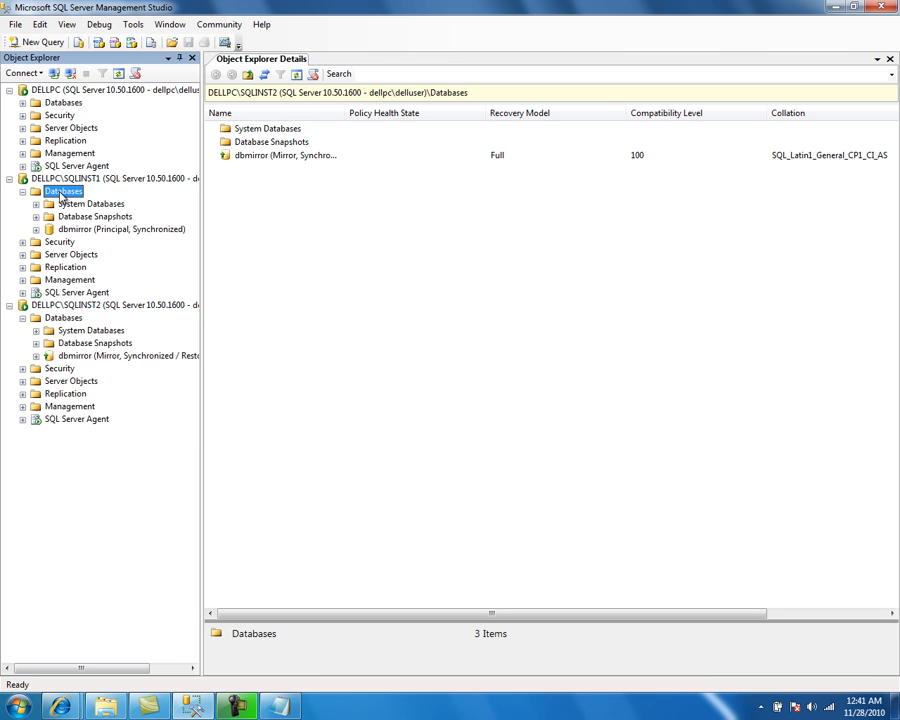
{"action": "left_click", "coordinate": [104, 233]}
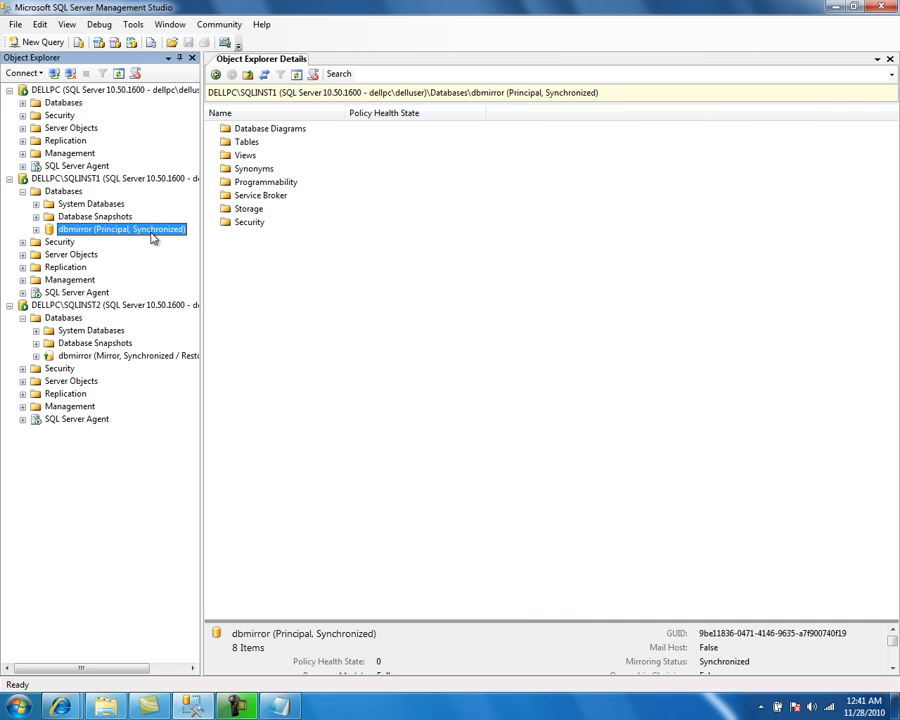
{"action": "key", "text": "alt+Tab"}
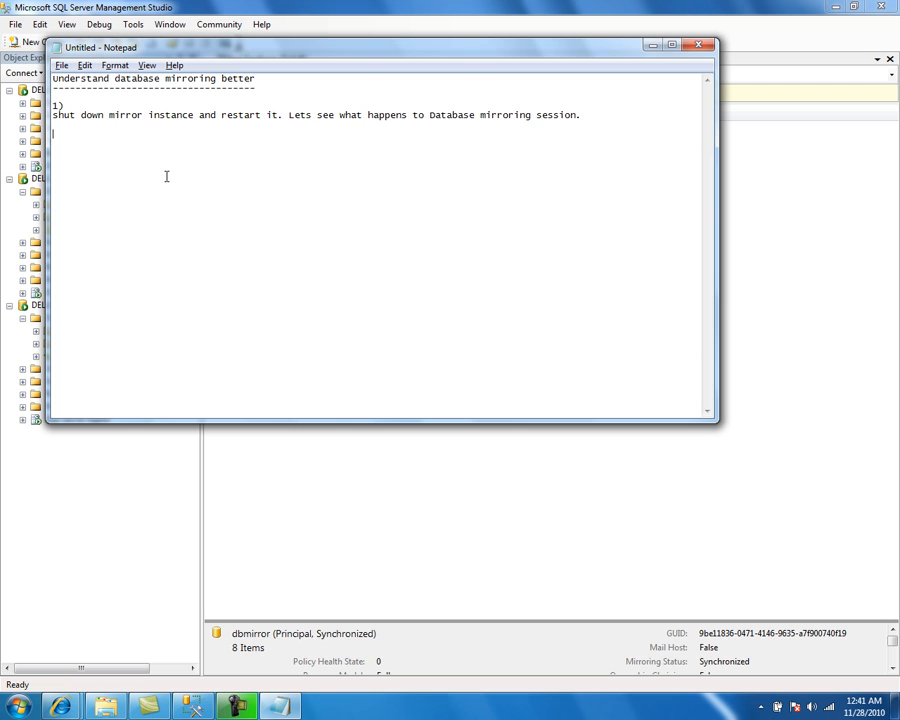
{"action": "key", "text": "shift+Down"}
{"action": "key", "text": "Down"}
{"action": "key", "text": "alt+Tab"}
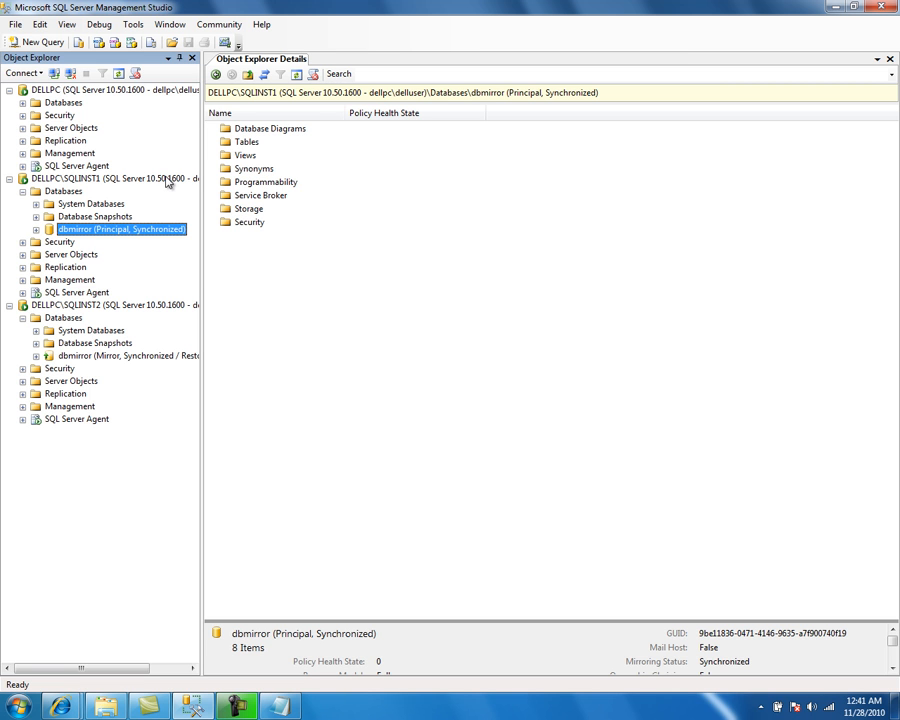
Step: Stop the DELLPC\SQLINST2 mirror instance service, also stopping its SQL Server Agent
{"action": "right_click", "coordinate": [60, 306]}
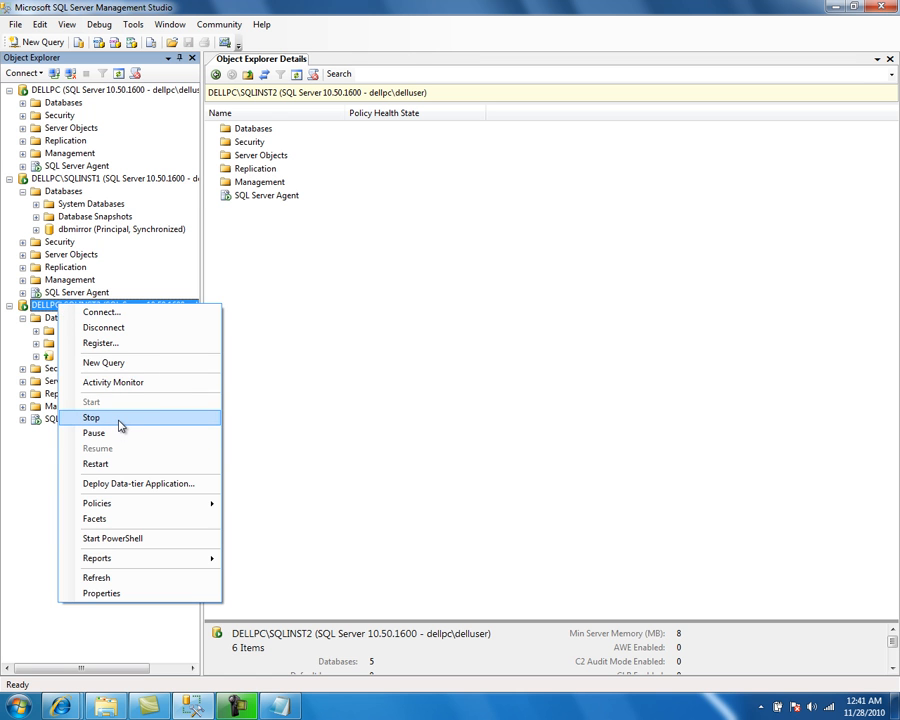
{"action": "left_click", "coordinate": [120, 420]}
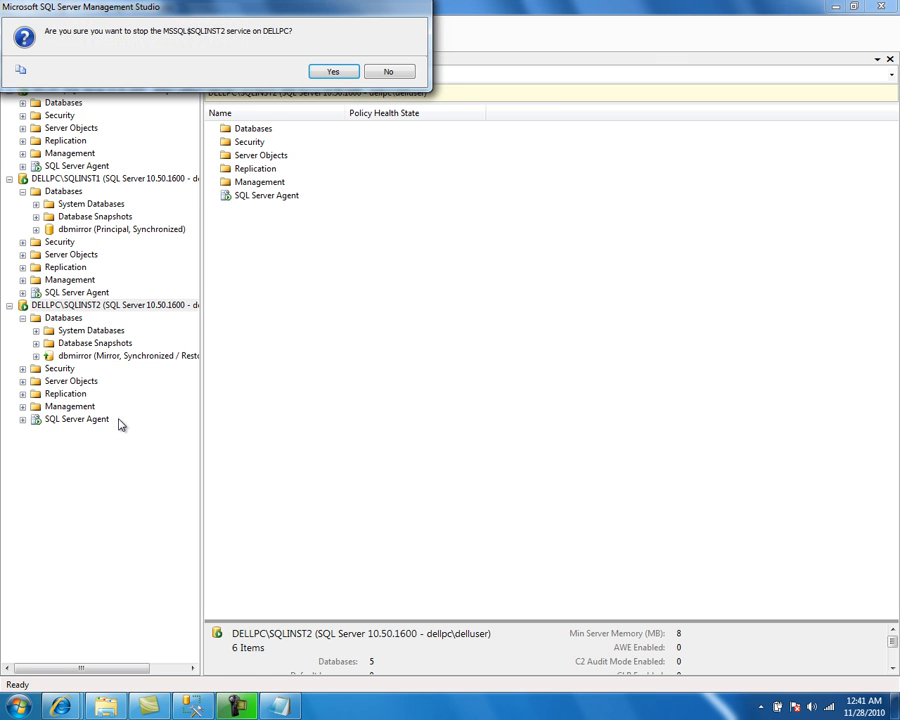
{"action": "left_click", "coordinate": [335, 73]}
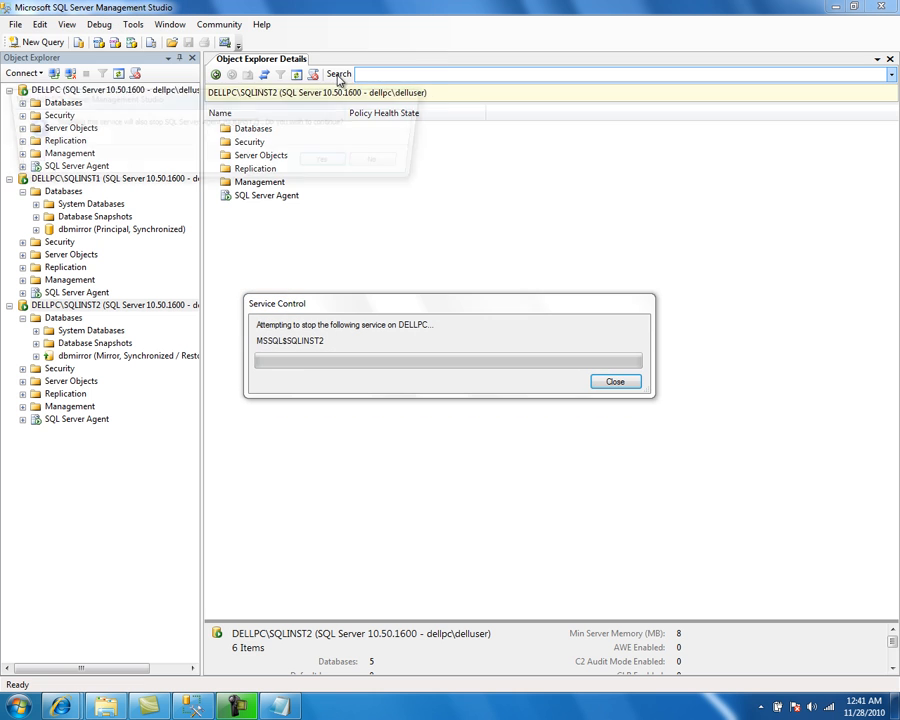
{"action": "left_click", "coordinate": [334, 164]}
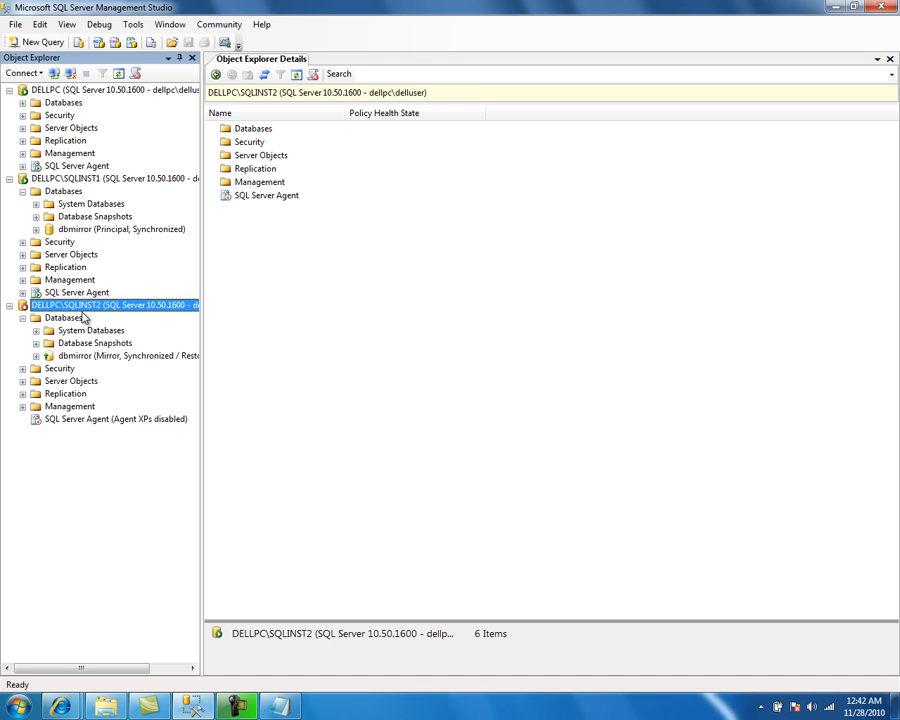
Step: Refresh SQLINST1's Databases folder and inspect the principal dbmirror database's mirroring status
{"action": "right_click", "coordinate": [60, 194]}
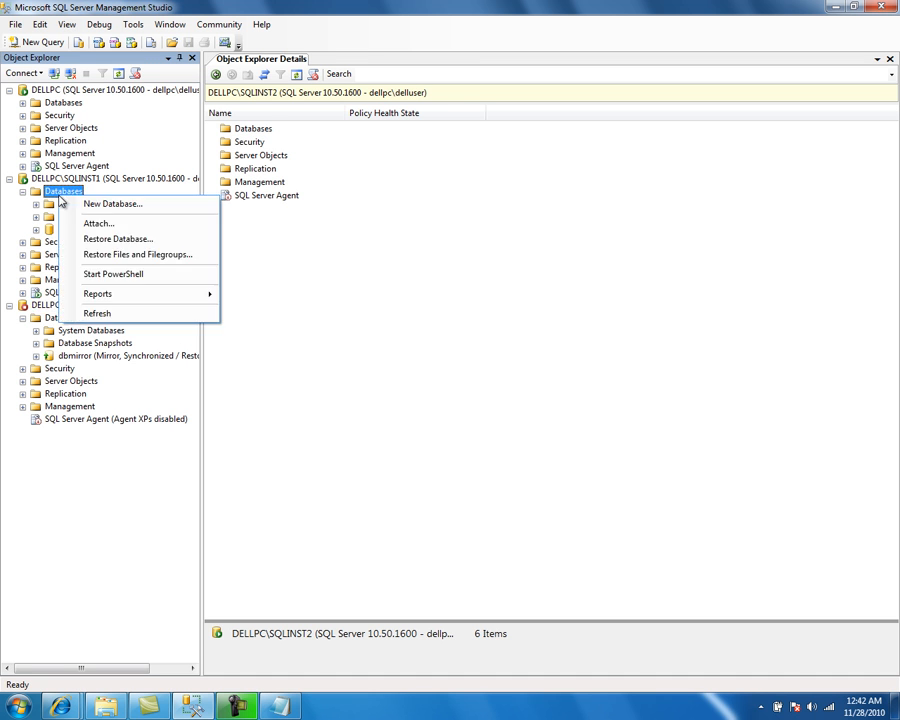
{"action": "left_click", "coordinate": [97, 313]}
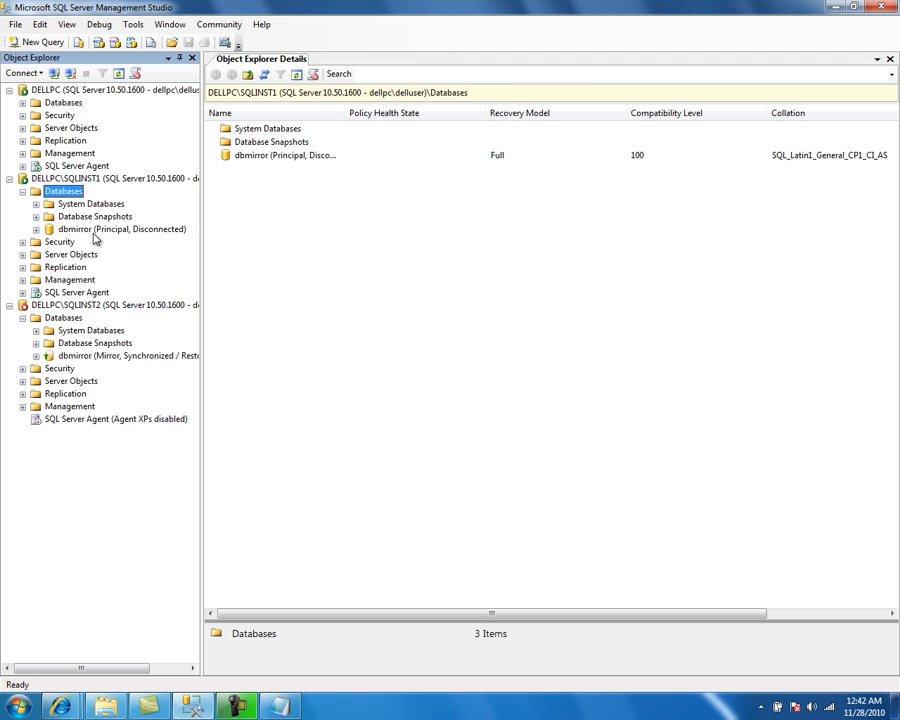
{"action": "left_click", "coordinate": [94, 231]}
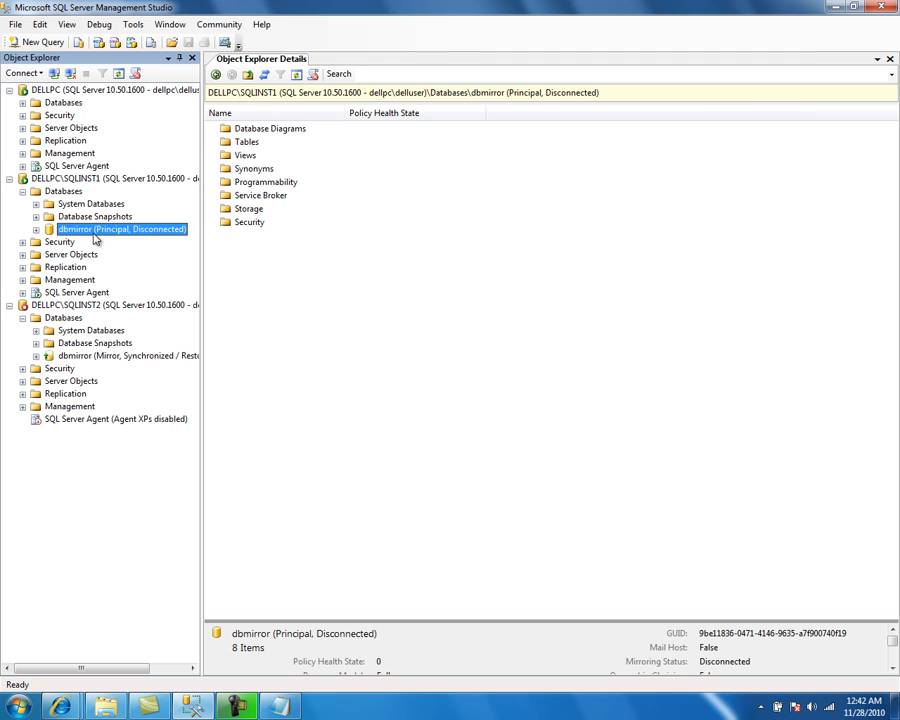
Step: Start the DELLPC\SQLINST2 instance service again
{"action": "left_click", "coordinate": [75, 308]}
{"action": "right_click", "coordinate": [75, 308]}
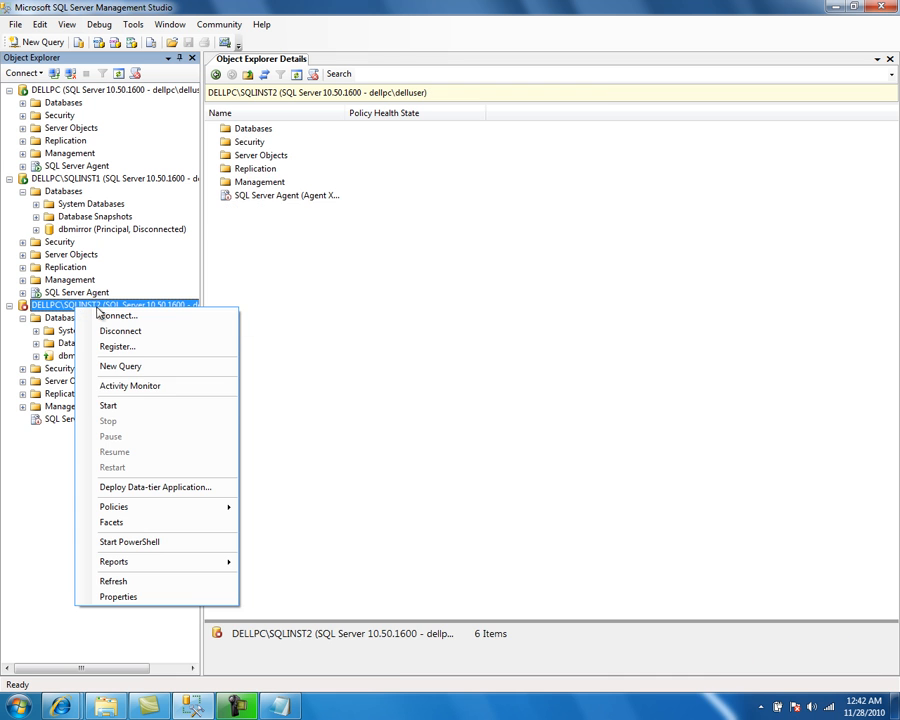
{"action": "left_click", "coordinate": [135, 407]}
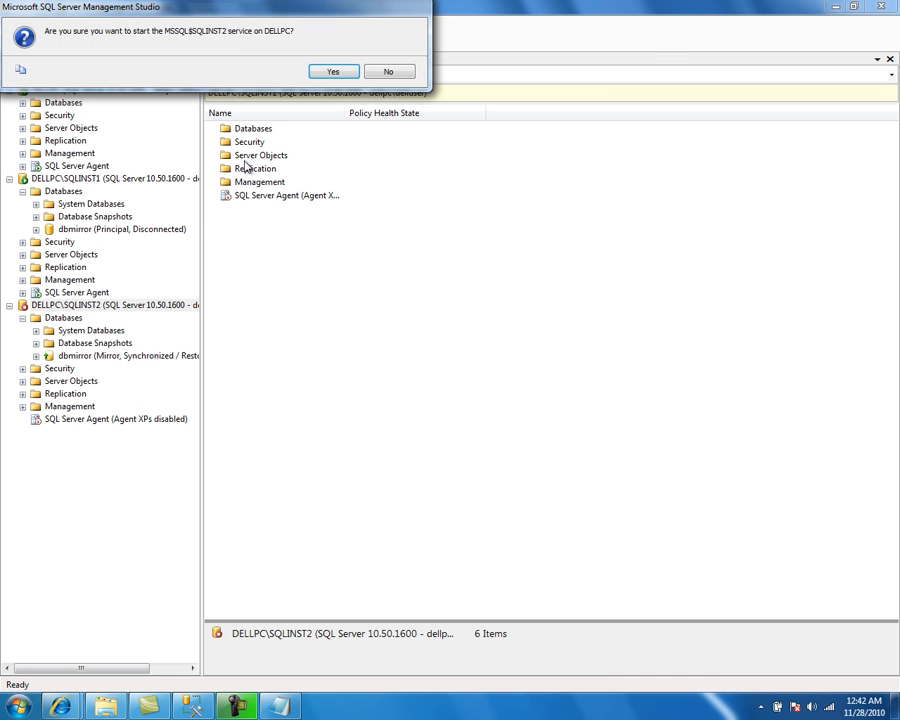
{"action": "left_click", "coordinate": [330, 72]}
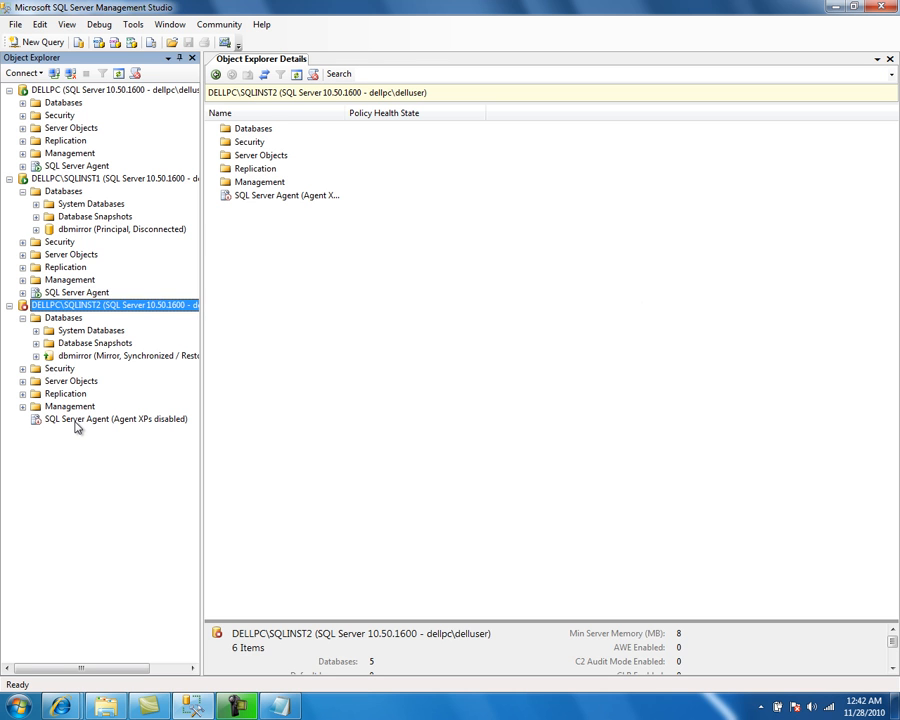
Step: Start the SQL Server Agent service on SQLINST2
{"action": "right_click", "coordinate": [76, 424]}
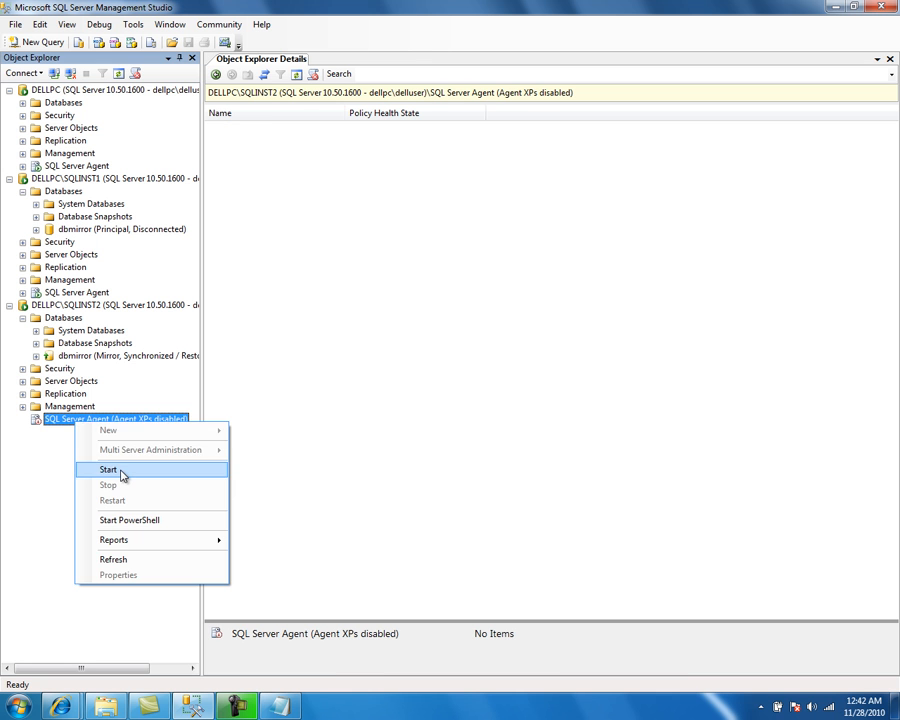
{"action": "left_click", "coordinate": [122, 475]}
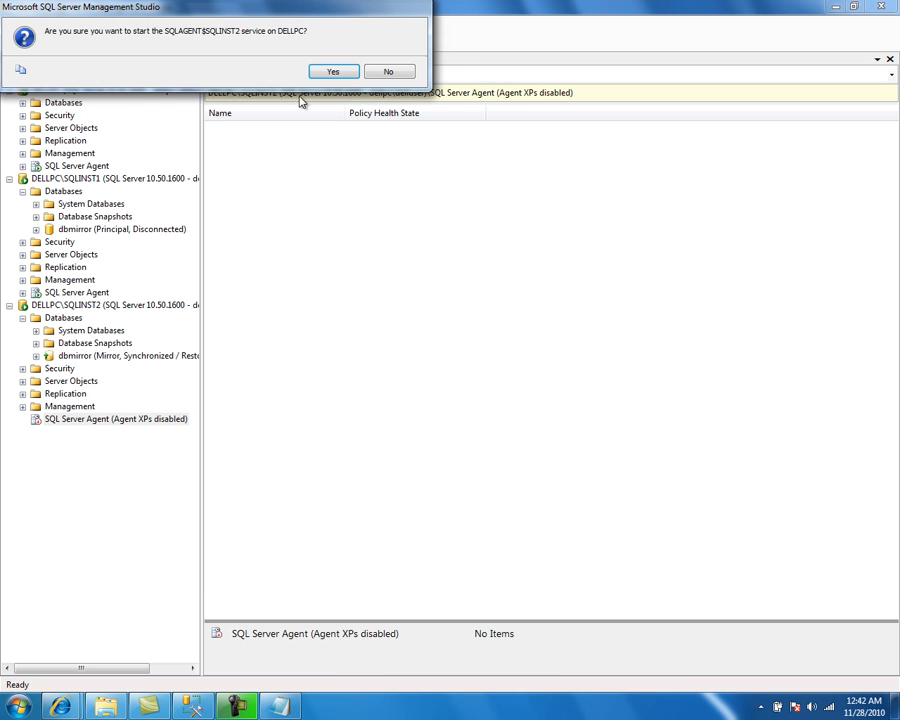
{"action": "left_click", "coordinate": [319, 76]}
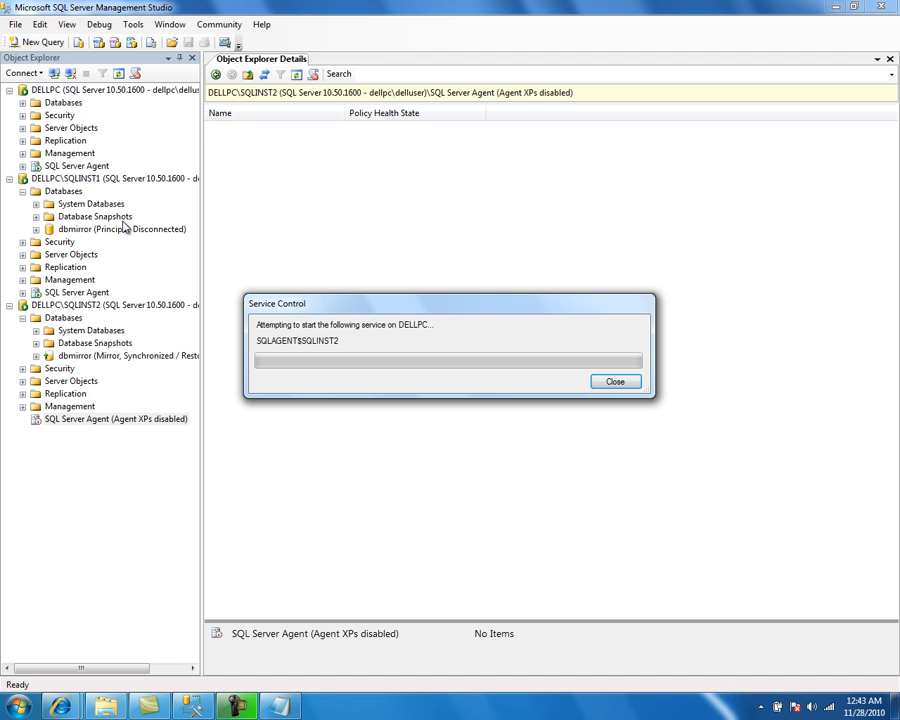
Step: Refresh SQLINST1's Databases folder to update the principal dbmirror database's mirroring status
{"action": "right_click", "coordinate": [71, 193]}
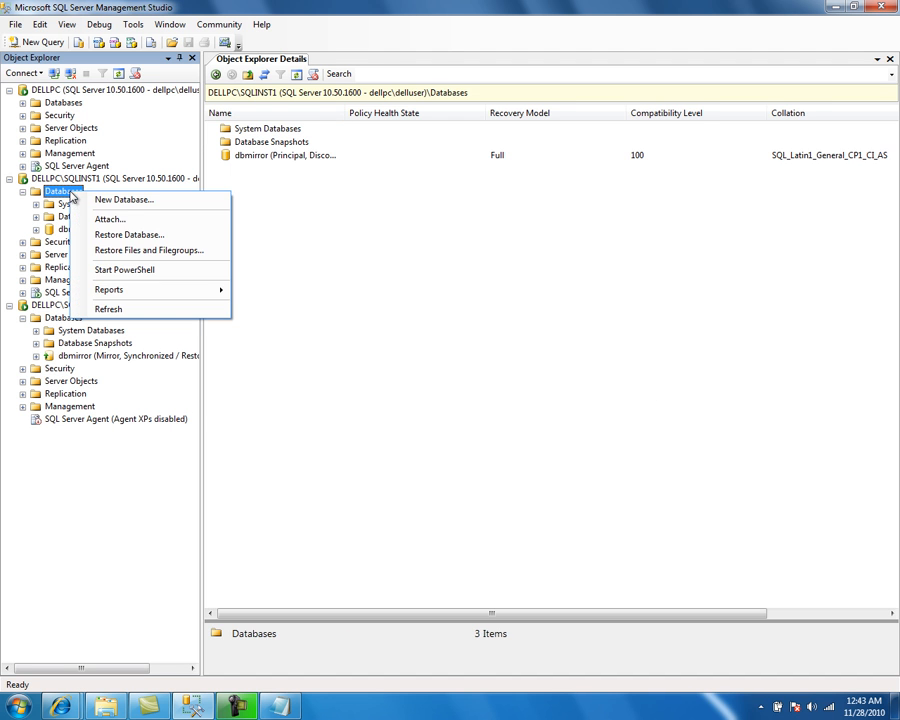
{"action": "left_click", "coordinate": [116, 309]}
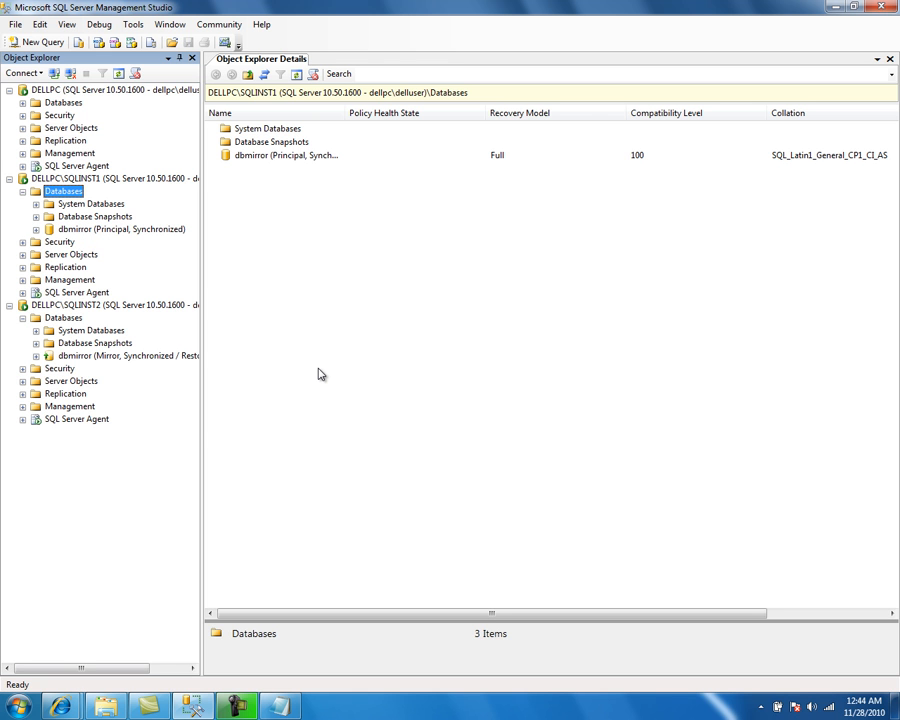
Step: Switch to Notepad and add note 2): "While the database mirroring session is on SYNC mode, shut down the mirror instance and restart it."
{"action": "key", "text": "alt+Tab"}
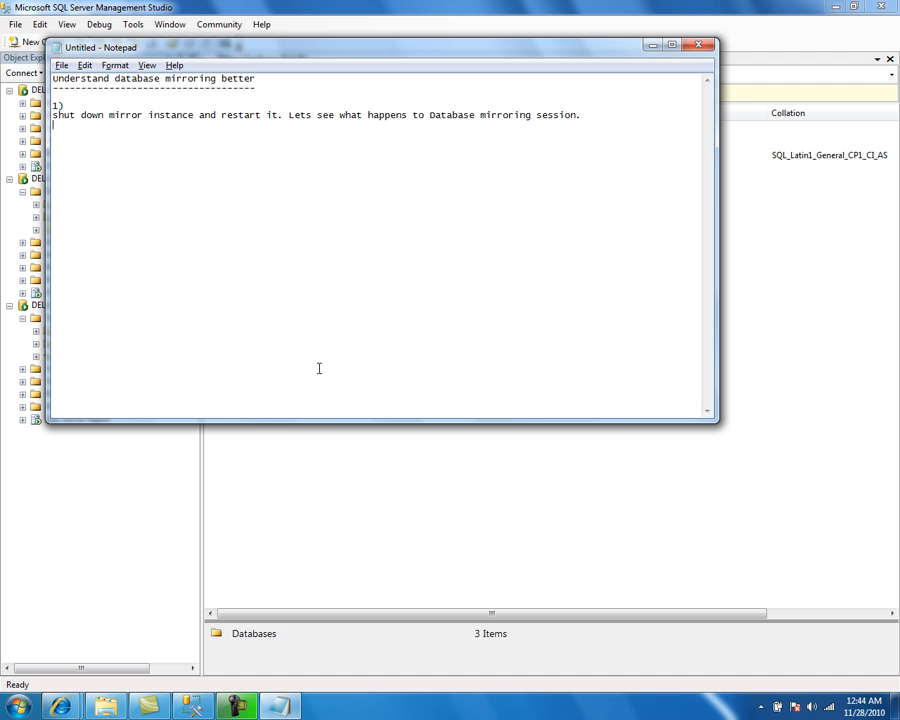
{"action": "type", "text": "2)"}
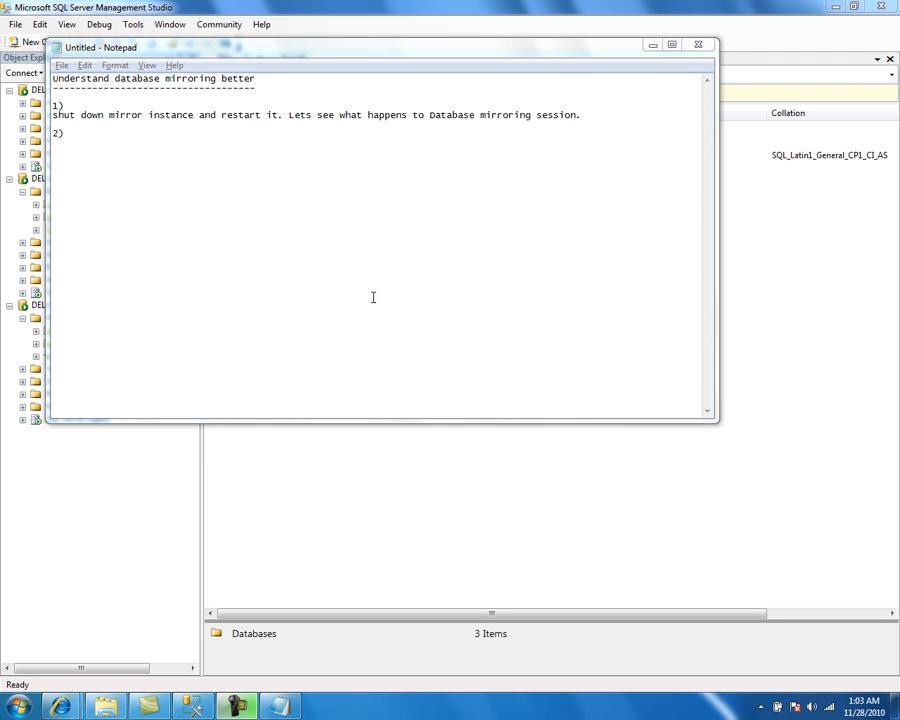
{"action": "left_click", "coordinate": [299, 227]}
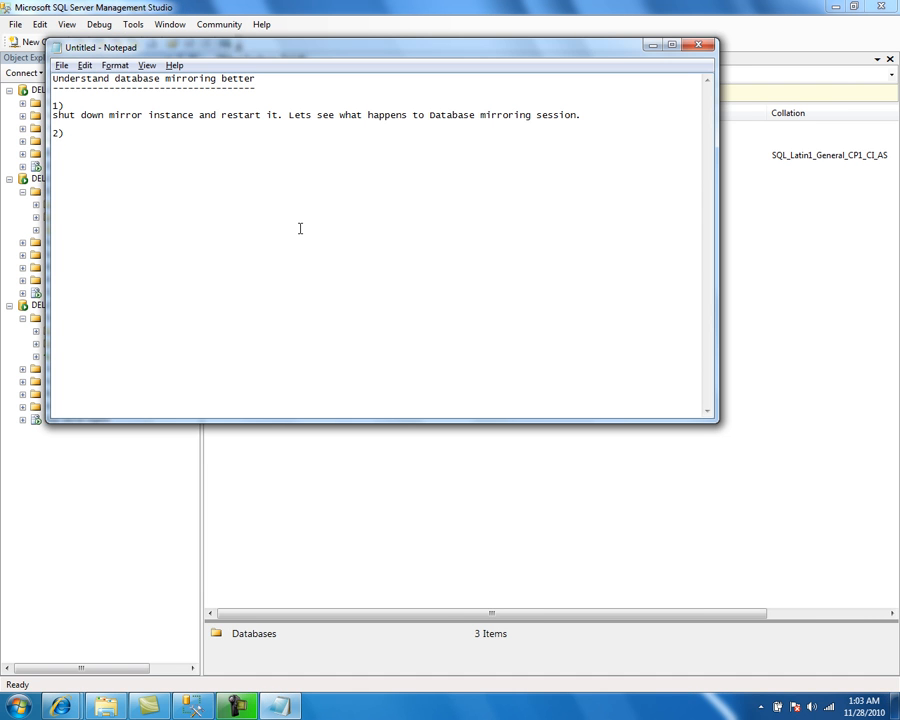
{"action": "key", "text": "Return"}
{"action": "type", "text": "while the database mirroring se"}
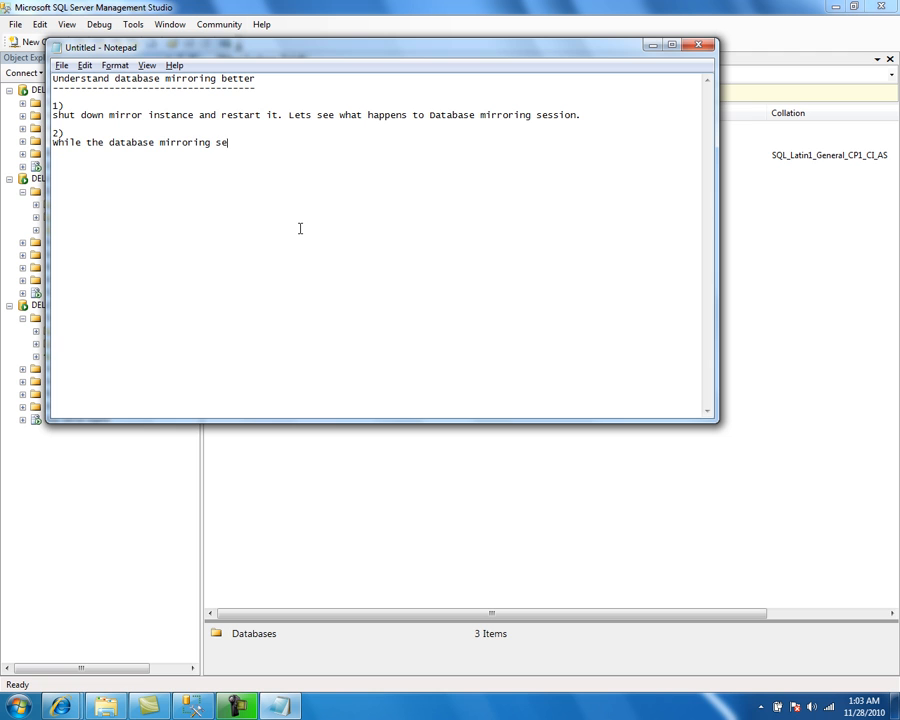
{"action": "type", "text": "ssion is on SYNC mode, "}
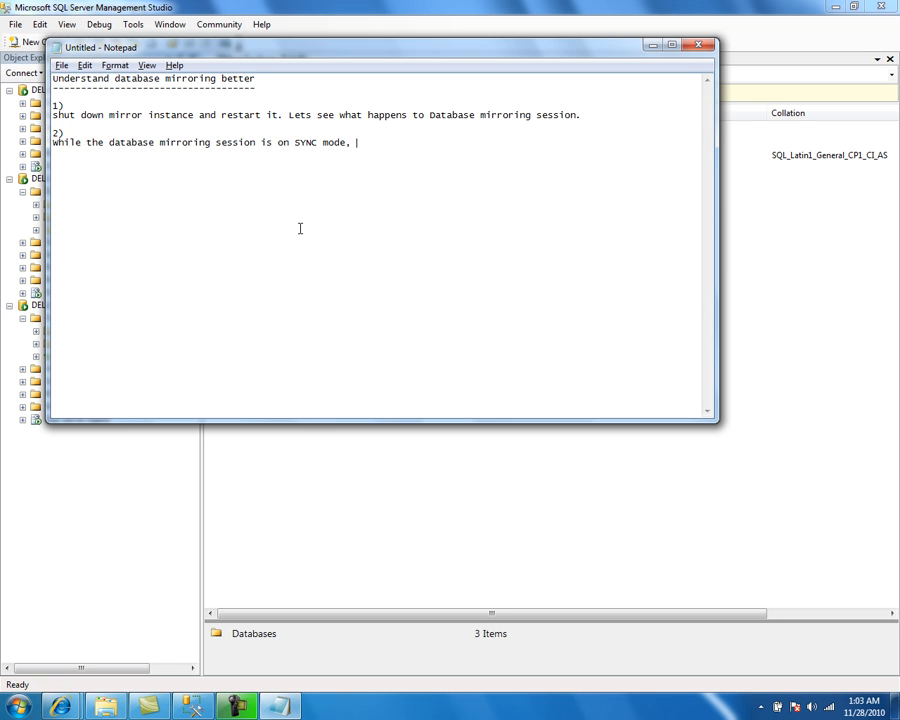
{"action": "type", "text": "shut down the mirror instan"}
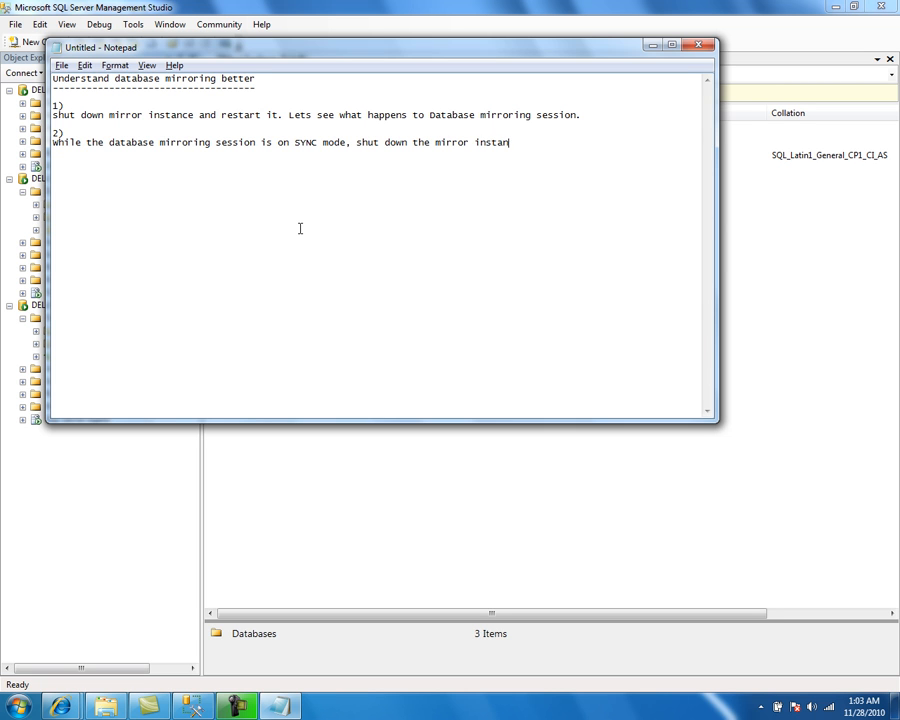
{"action": "type", "text": "ce."}
{"action": "key", "text": "BackSpace"}
{"action": "key", "text": "BackSpace"}
{"action": "type", "text": "and restart it."}
{"action": "key", "text": "Return"}
Step: Open the mirroring properties of SQLINST1's principal dbmirror database and choose the high safety without automatic failover (synchronous) mode
{"action": "key", "text": "alt+Tab"}
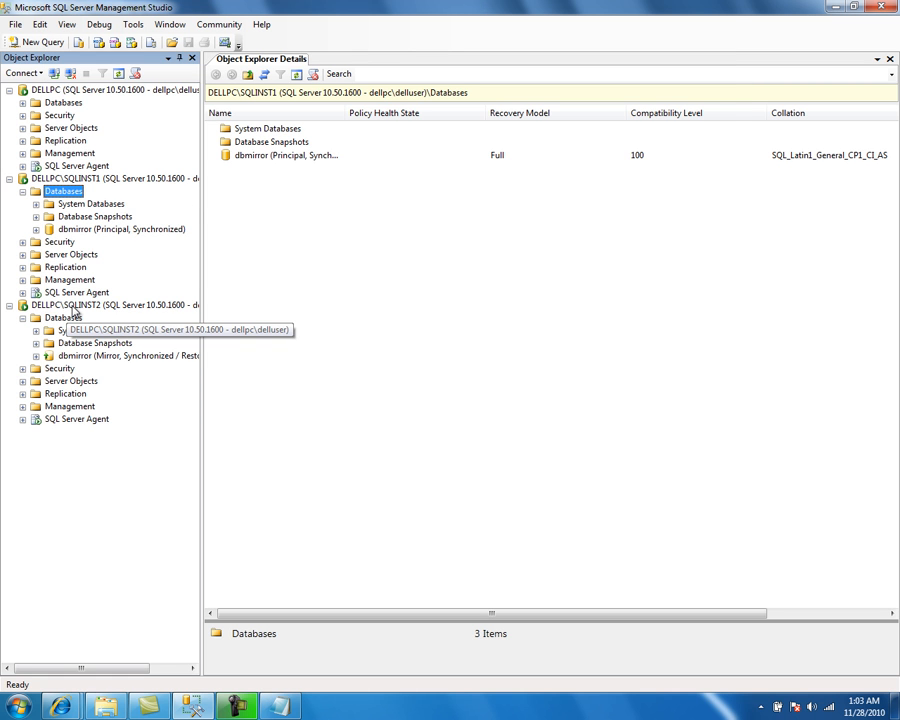
{"action": "right_click", "coordinate": [89, 231]}
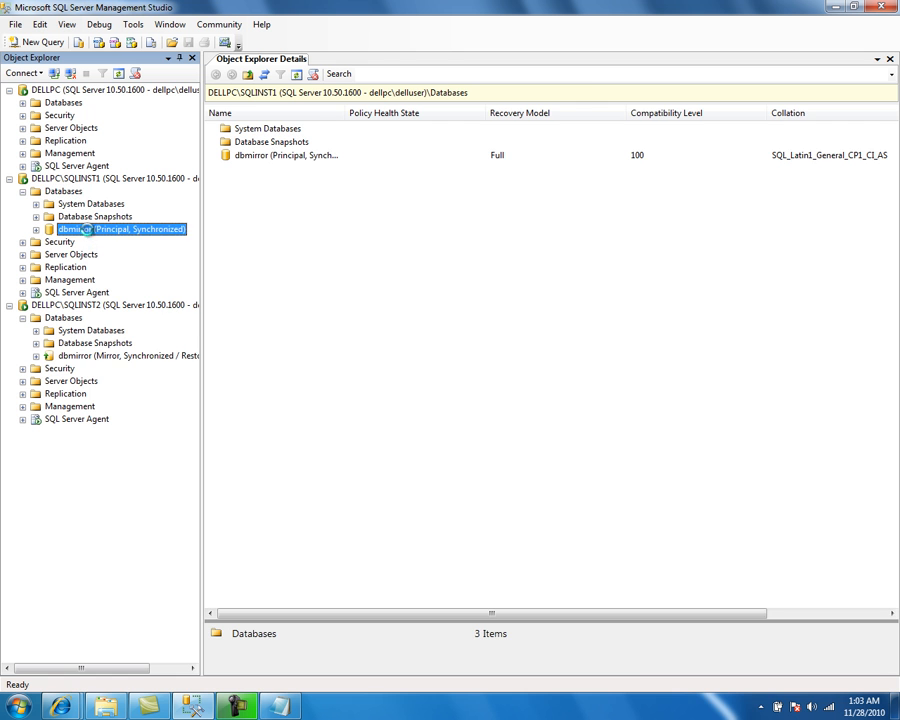
{"action": "mouse_move", "coordinate": [163, 289]}
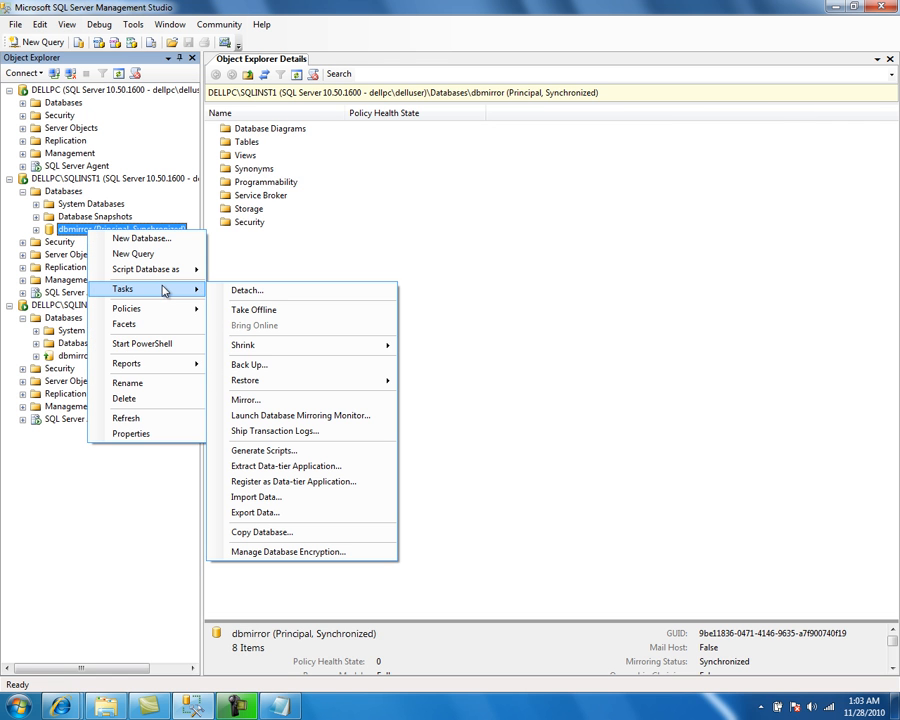
{"action": "left_click", "coordinate": [287, 400]}
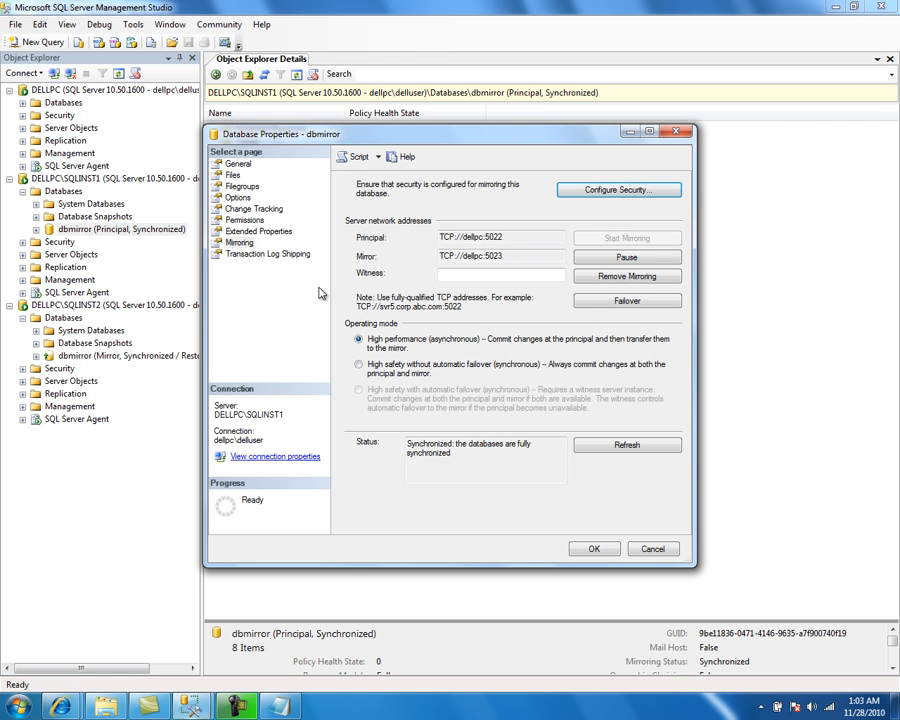
{"action": "left_click", "coordinate": [358, 366]}
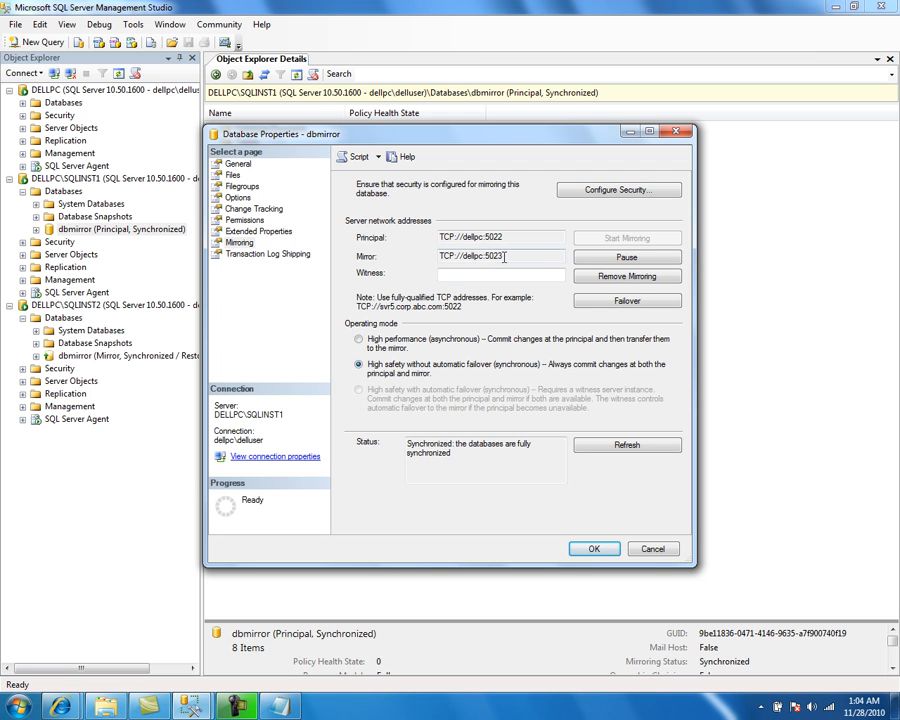
Step: Copy the mirror address into the witness field, change it to TCP://dellpc:5024, and apply the mirroring settings
{"action": "left_click_drag", "start_coordinate": [507, 257], "coordinate": [440, 264]}
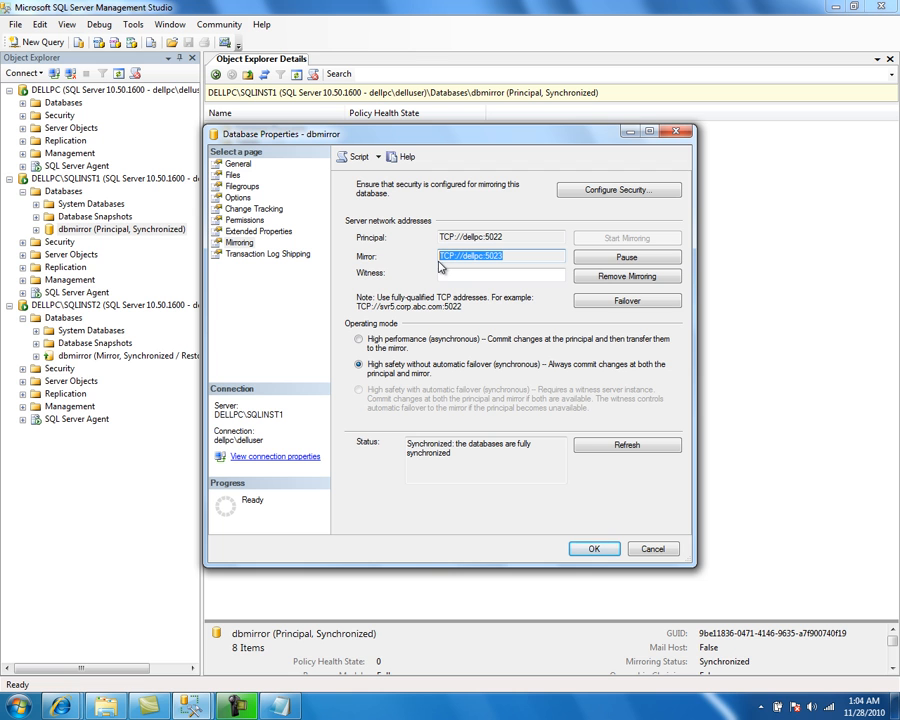
{"action": "key", "text": "ctrl+c"}
{"action": "left_click", "coordinate": [458, 274]}
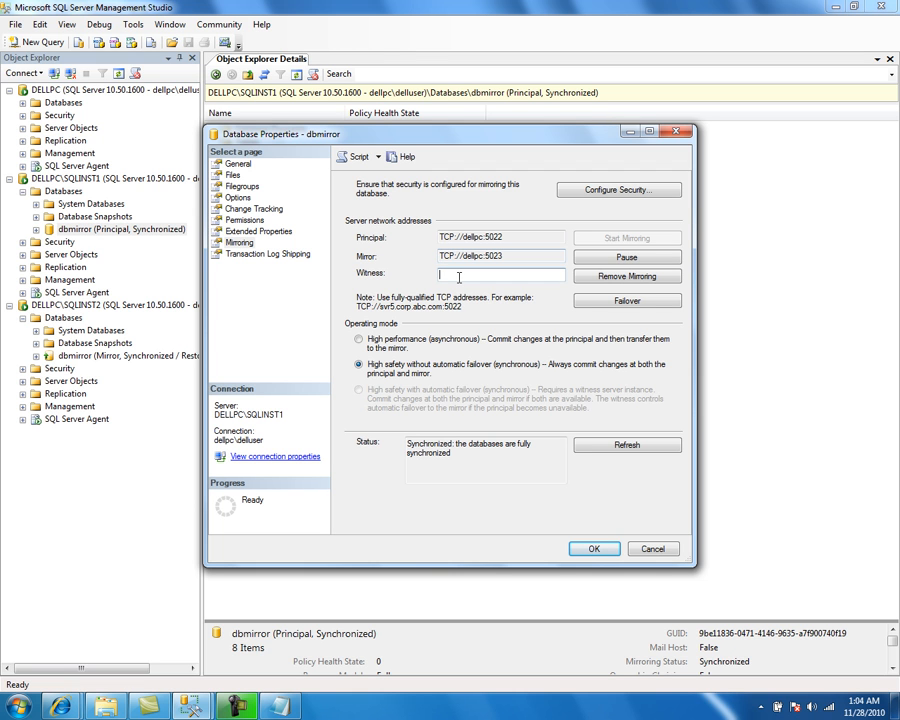
{"action": "key", "text": "ctrl+v"}
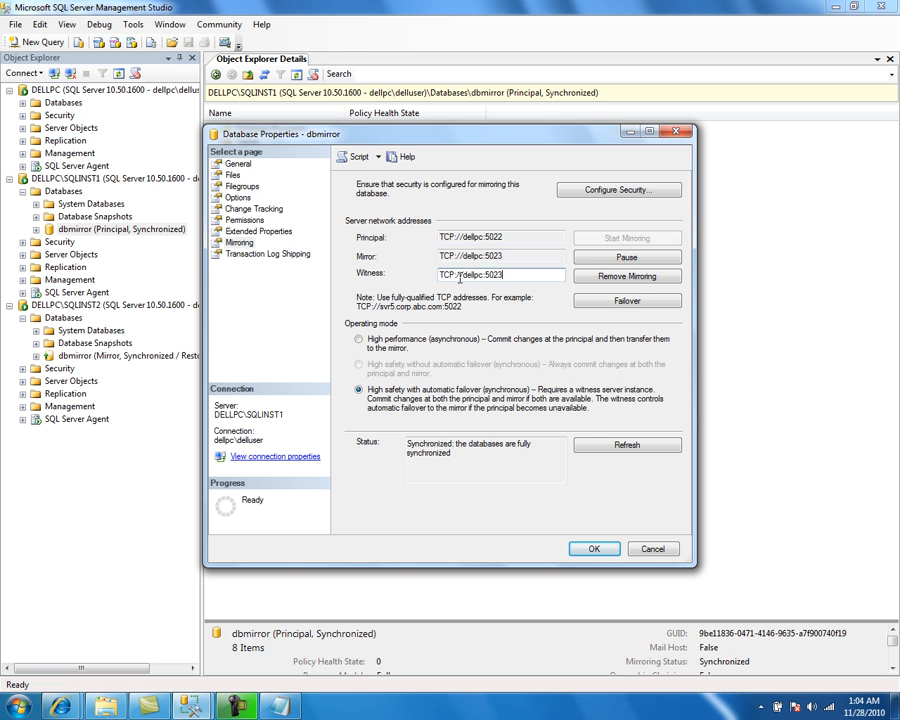
{"action": "key", "text": "End"}
{"action": "key", "text": "BackSpace"}
{"action": "type", "text": "4"}
{"action": "left_click", "coordinate": [589, 549]}
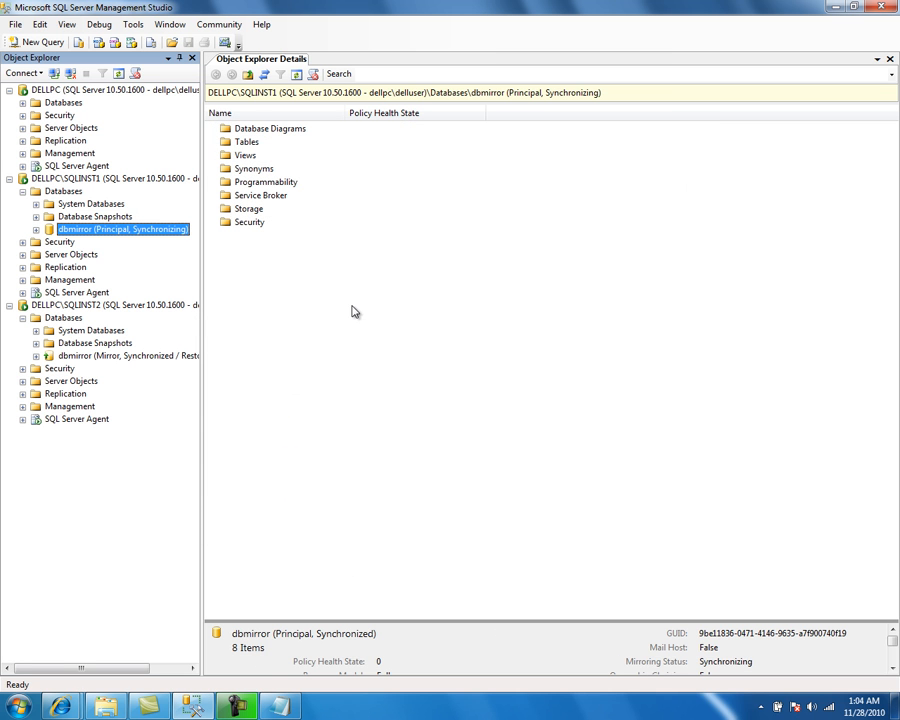
Step: Reopen dbmirror's mirroring properties to check the witness and operating mode, then close the dialog
{"action": "right_click", "coordinate": [78, 230]}
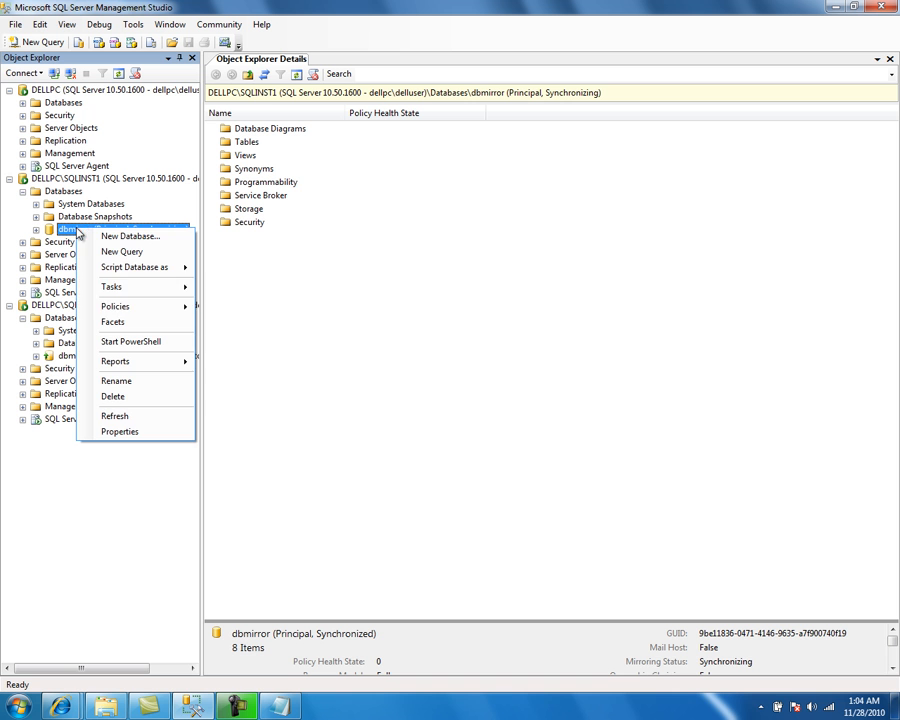
{"action": "mouse_move", "coordinate": [166, 292]}
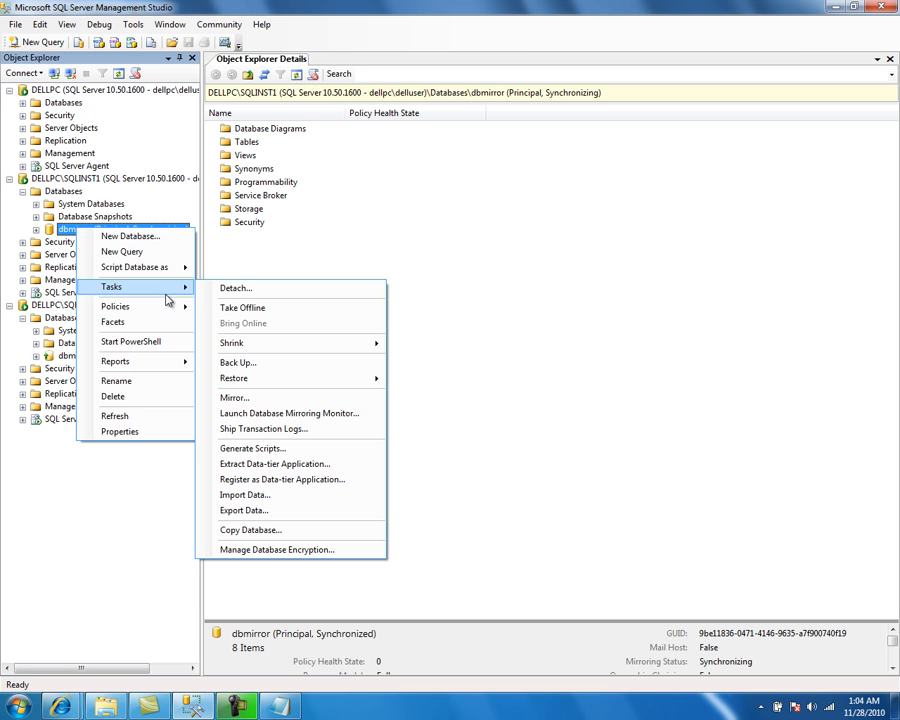
{"action": "left_click", "coordinate": [262, 399]}
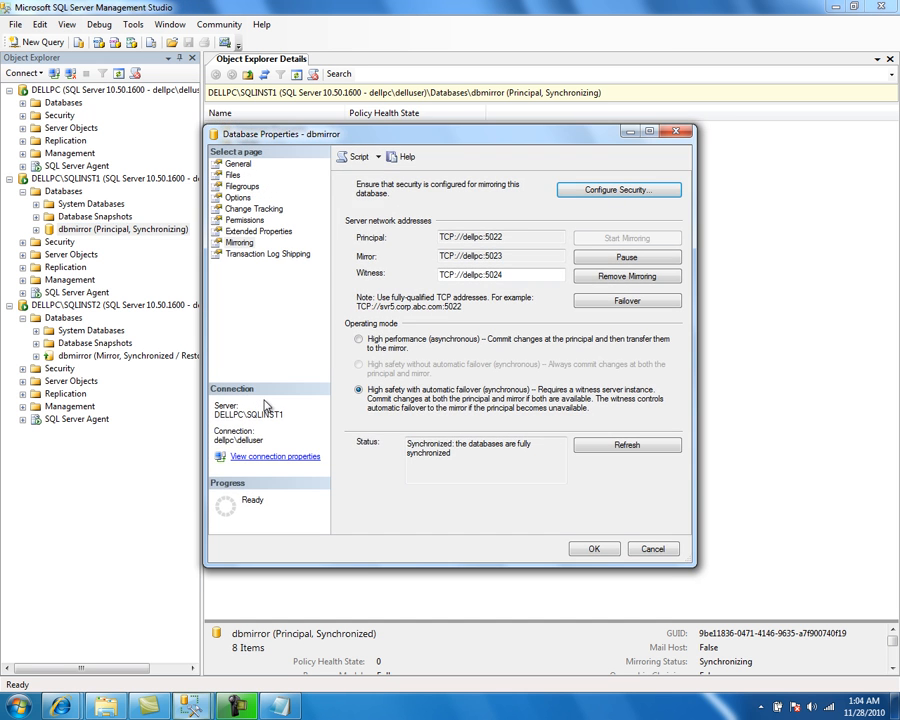
{"action": "left_click", "coordinate": [595, 552]}
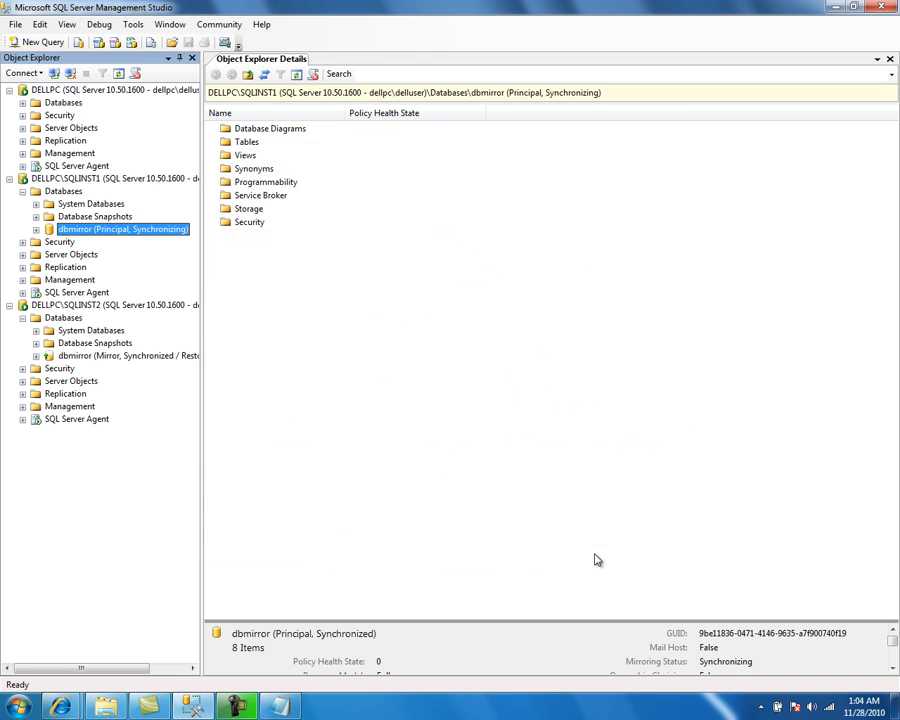
Step: Stop the DELLPC\SQLINST2 mirror instance service, also stopping its SQL Server Agent
{"action": "right_click", "coordinate": [68, 308]}
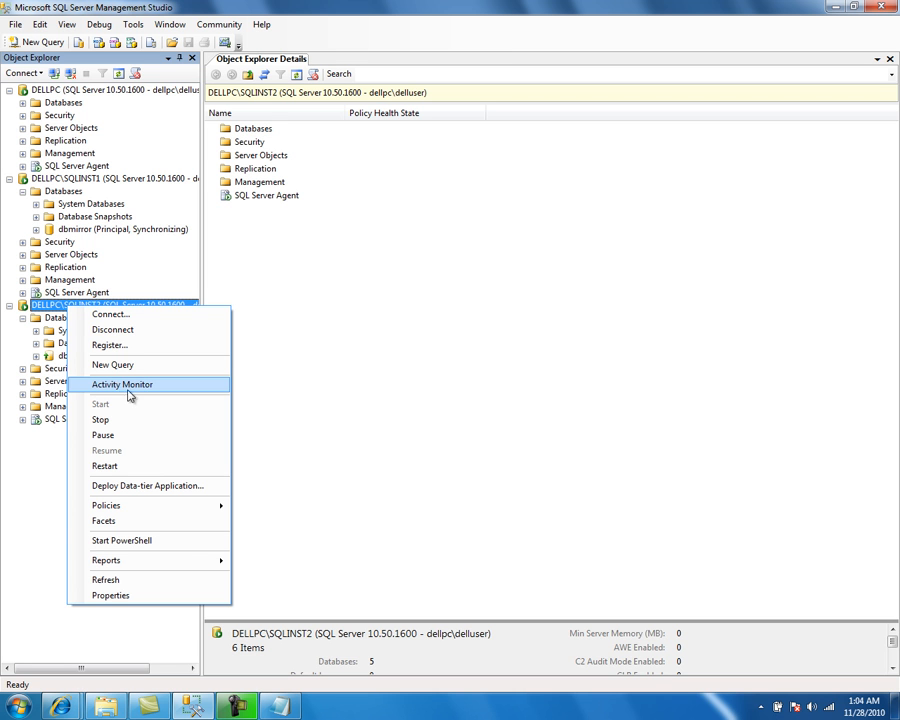
{"action": "left_click", "coordinate": [126, 423]}
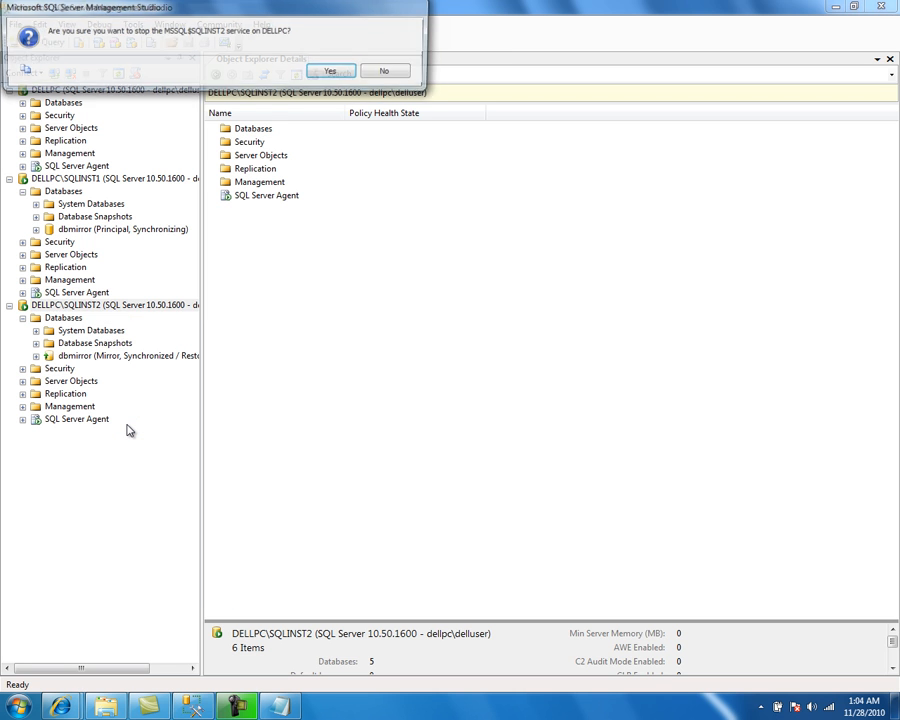
{"action": "left_click", "coordinate": [335, 72]}
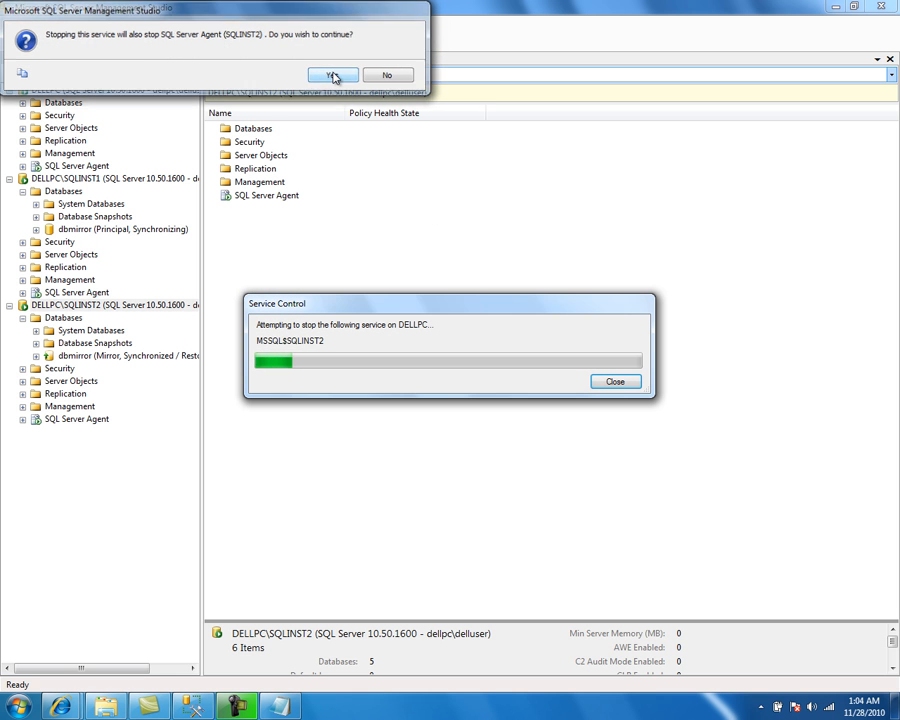
{"action": "left_click", "coordinate": [333, 74]}
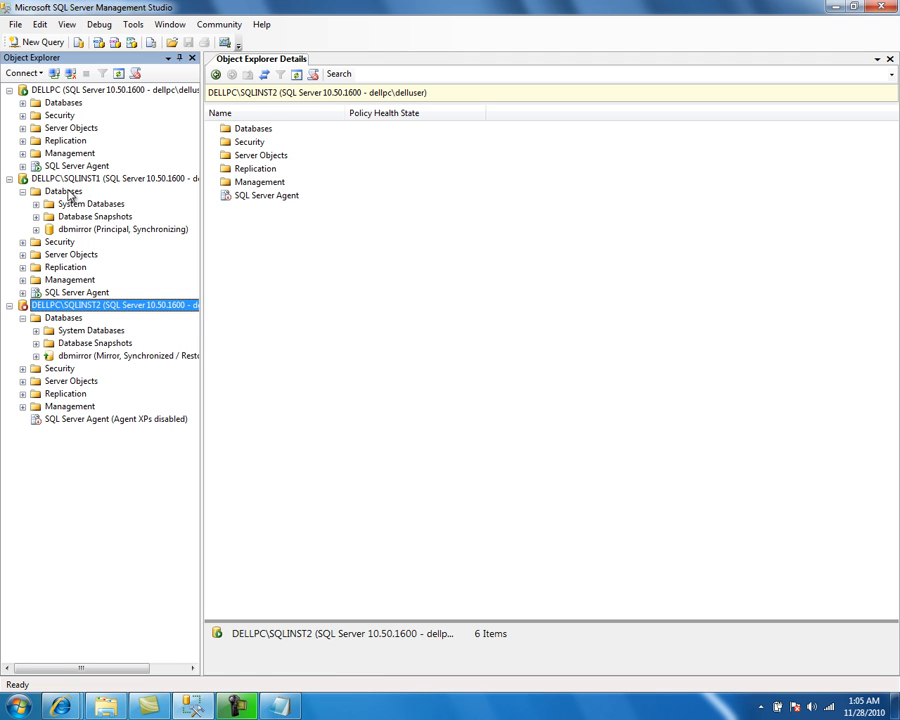
Step: Refresh SQLINST1's Databases folder to see the principal dbmirror database's mirroring status
{"action": "left_click", "coordinate": [68, 192]}
{"action": "right_click", "coordinate": [68, 192]}
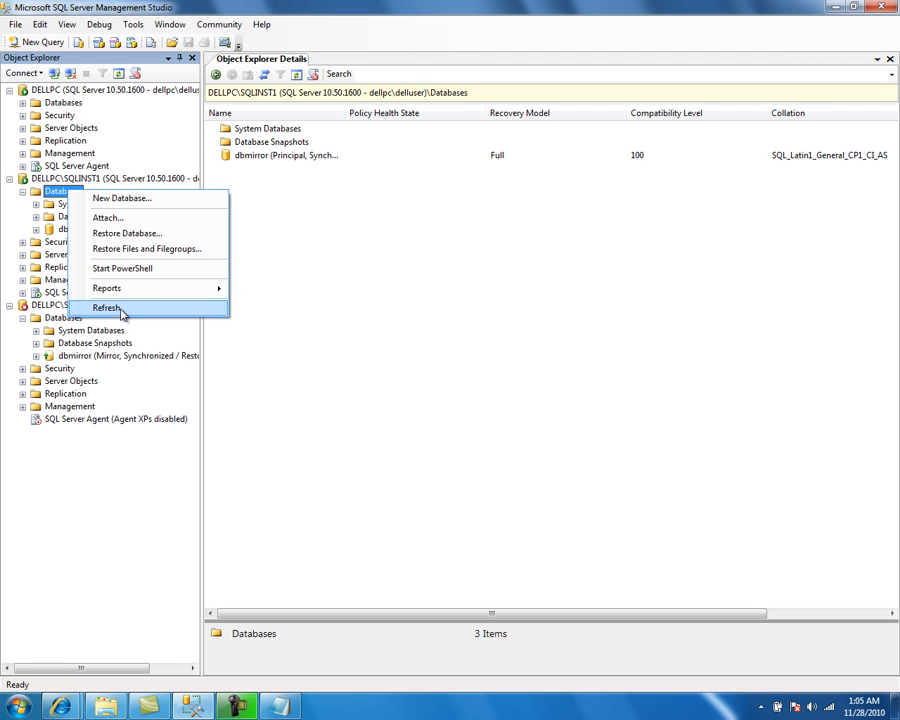
{"action": "left_click", "coordinate": [116, 308]}
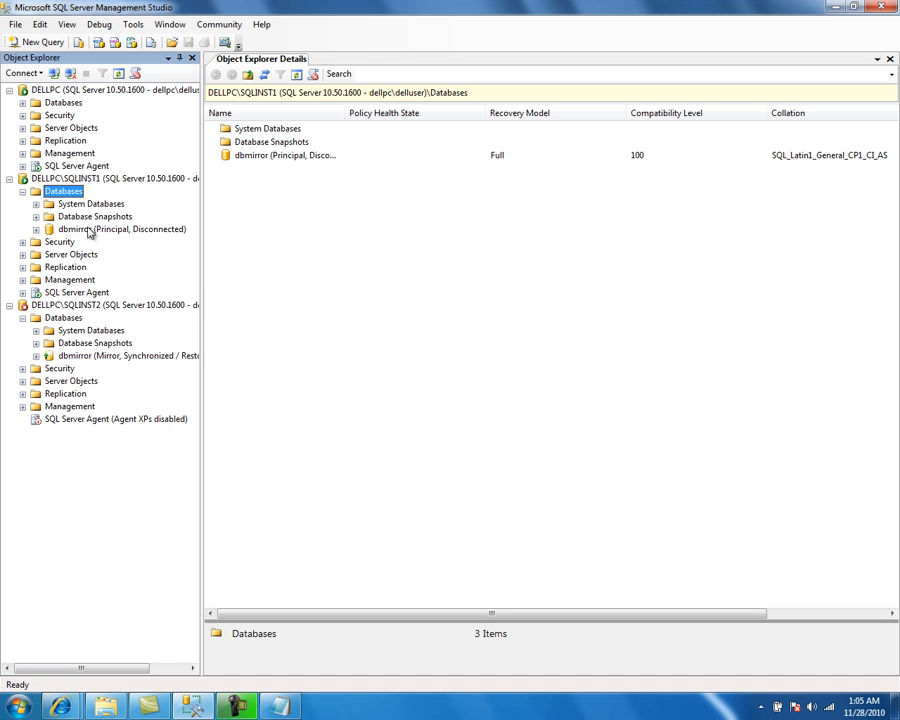
Step: Open a new query window on SQLINST1 and switch its database to dbmirror
{"action": "left_click", "coordinate": [42, 91]}
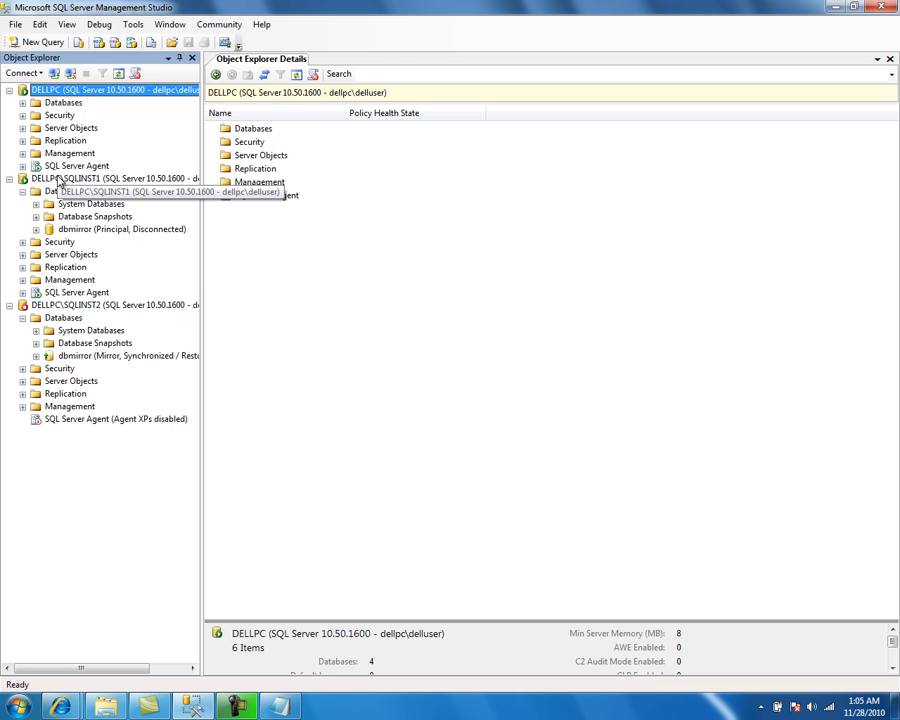
{"action": "left_click", "coordinate": [58, 179]}
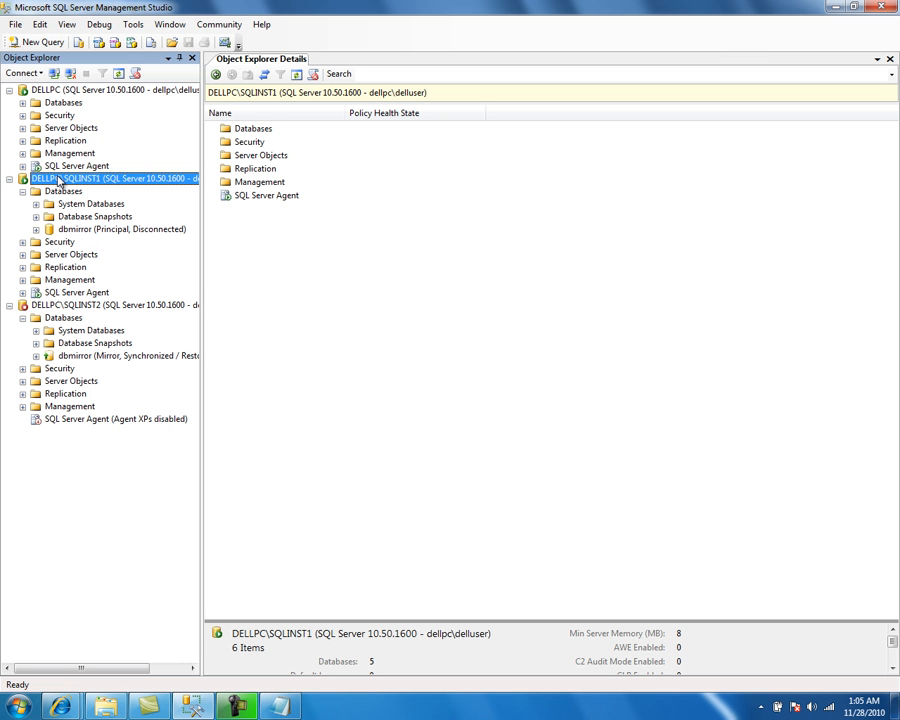
{"action": "left_click", "coordinate": [36, 44]}
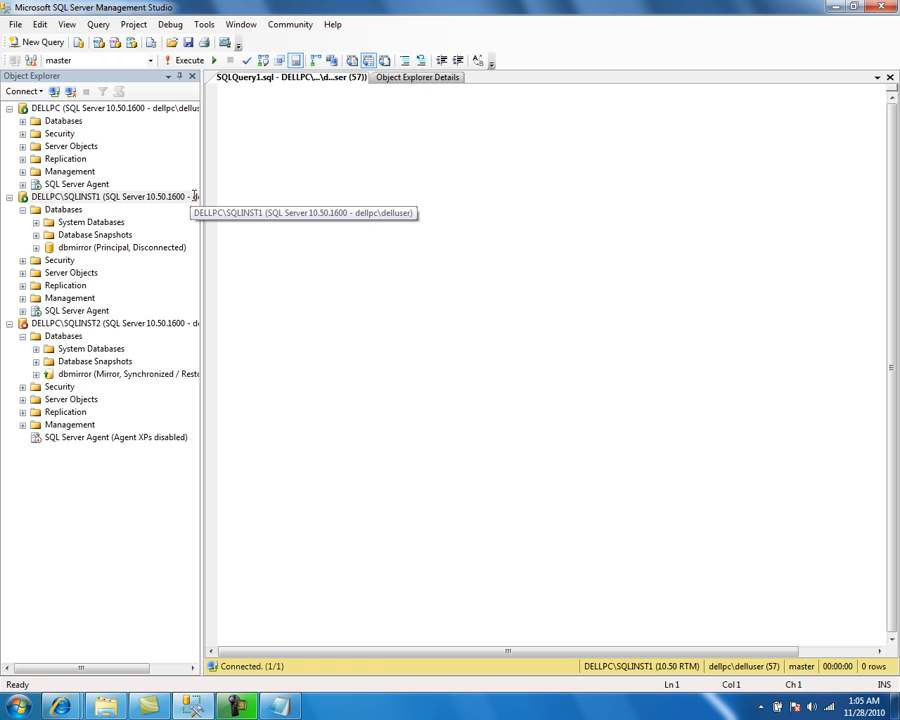
{"action": "left_click", "coordinate": [140, 61]}
{"action": "left_click", "coordinate": [110, 75]}
{"action": "left_click", "coordinate": [285, 127]}
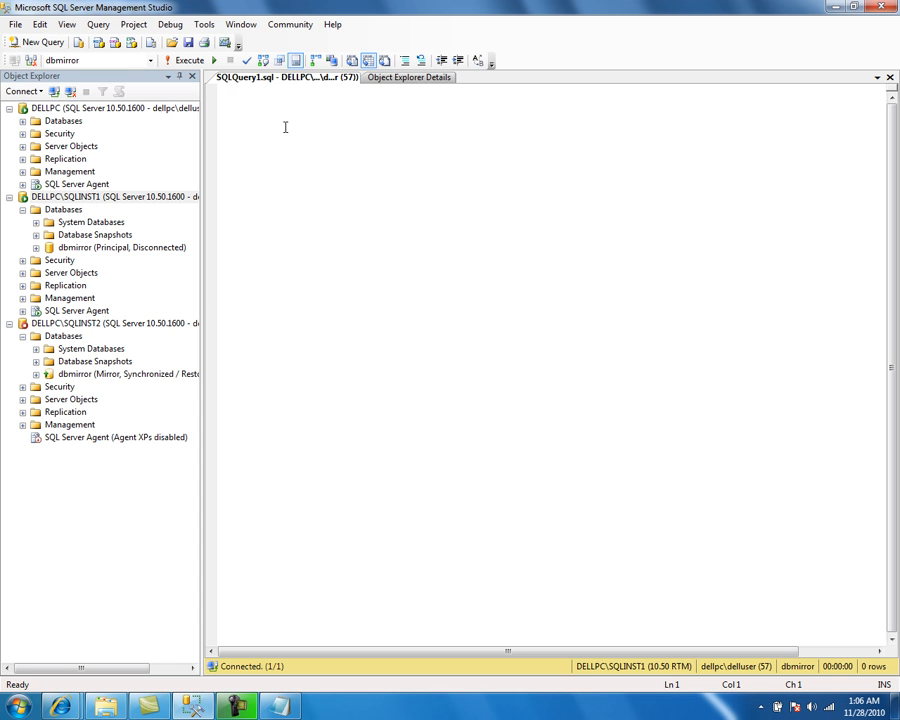
Step: Write an INSERT adding the row (4, 'hello1') into table t1, and compare the insert and select query tabs
{"action": "type", "text": "create ta"}
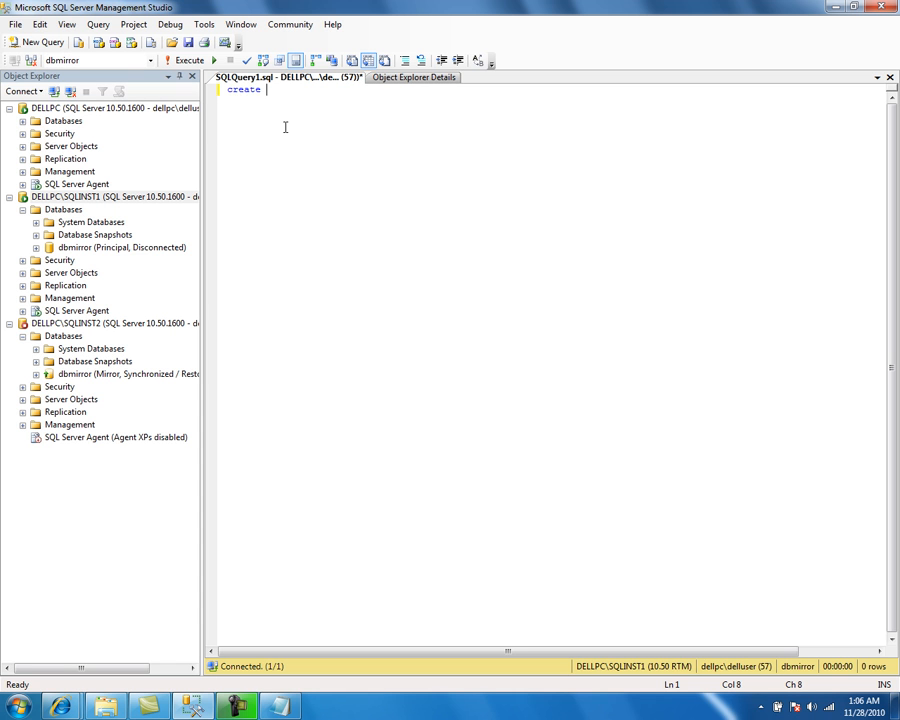
{"action": "key", "text": "BackSpace"}
{"action": "key", "text": "BackSpace"}
{"action": "key", "text": "BackSpace"}
{"action": "key", "text": "BackSpace"}
{"action": "key", "text": "BackSpace"}
{"action": "key", "text": "BackSpace"}
{"action": "key", "text": "BackSpace"}
{"action": "key", "text": "BackSpace"}
{"action": "key", "text": "BackSpace"}
{"action": "type", "text": "insert into t1"}
{"action": "key", "text": "Escape"}
{"action": "type", "text": "values ()"}
{"action": "key", "text": "Left"}
{"action": "type", "text": "4,"}
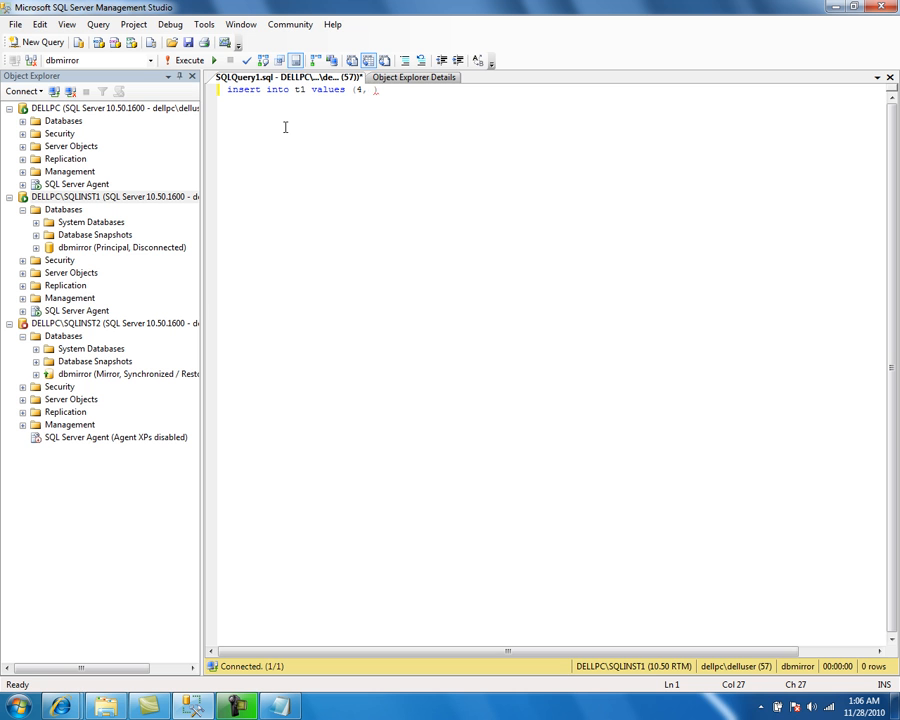
{"action": "type", "text": "'hello"}
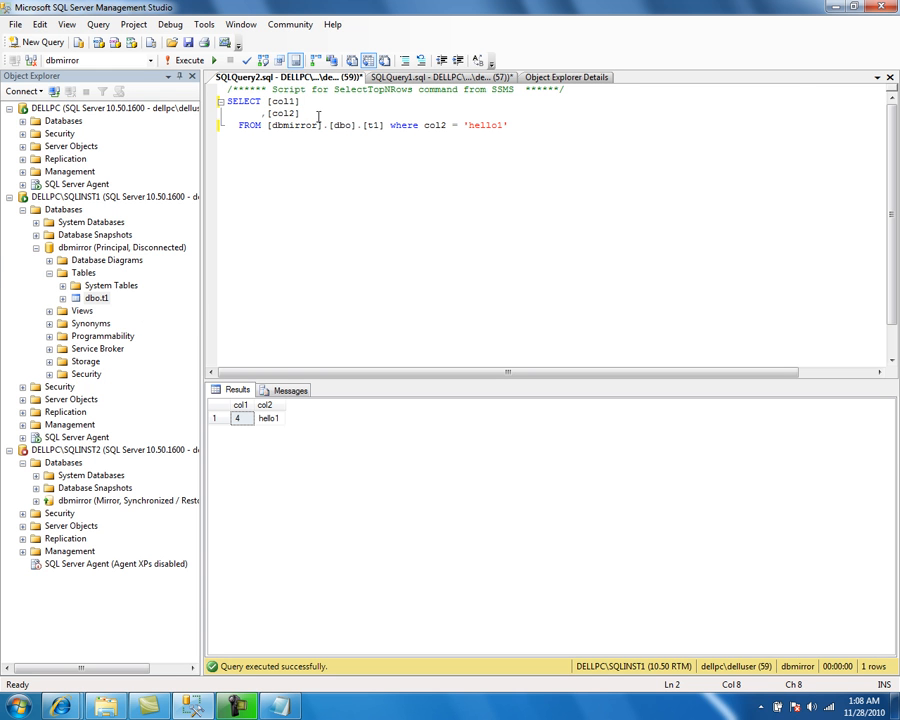
{"action": "left_click", "coordinate": [437, 79]}
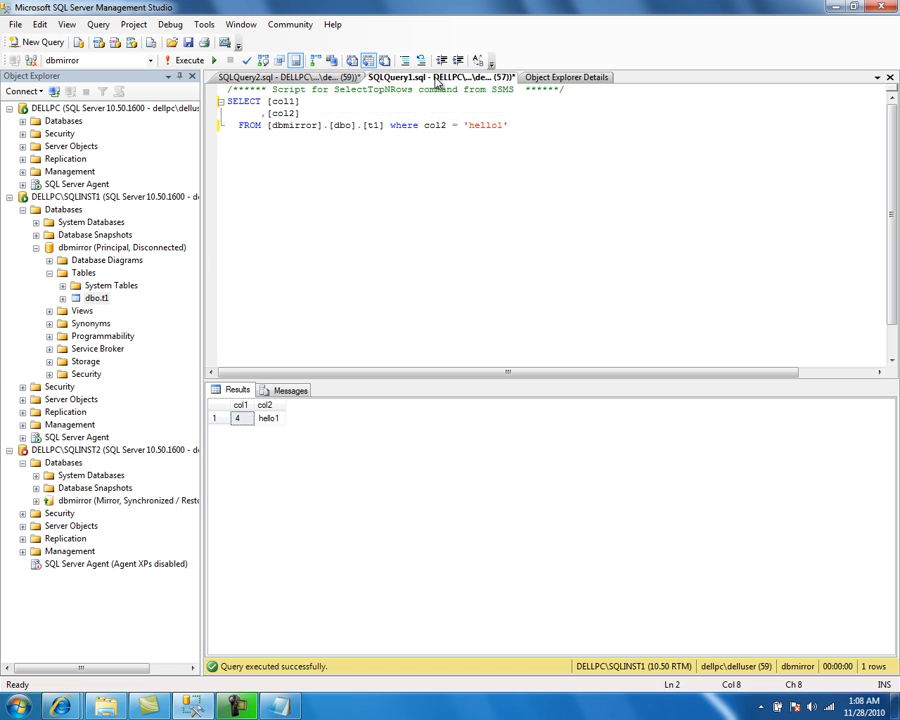
{"action": "left_click", "coordinate": [354, 79]}
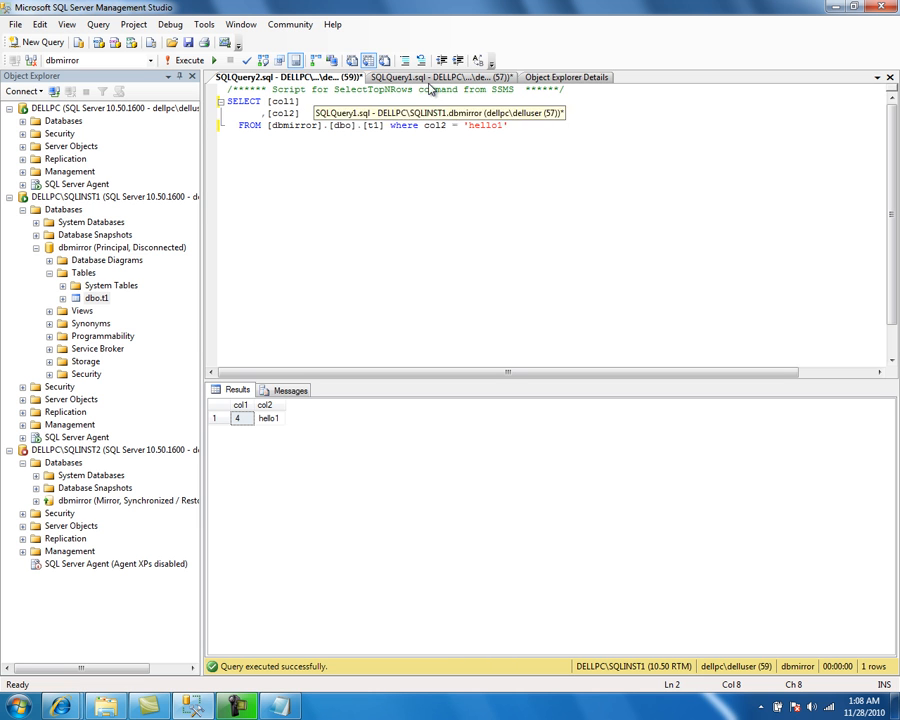
Step: Start the DELLPC\SQLINST2 instance service again, then start its SQL Server Agent as well
{"action": "left_click", "coordinate": [58, 451]}
{"action": "right_click", "coordinate": [58, 455]}
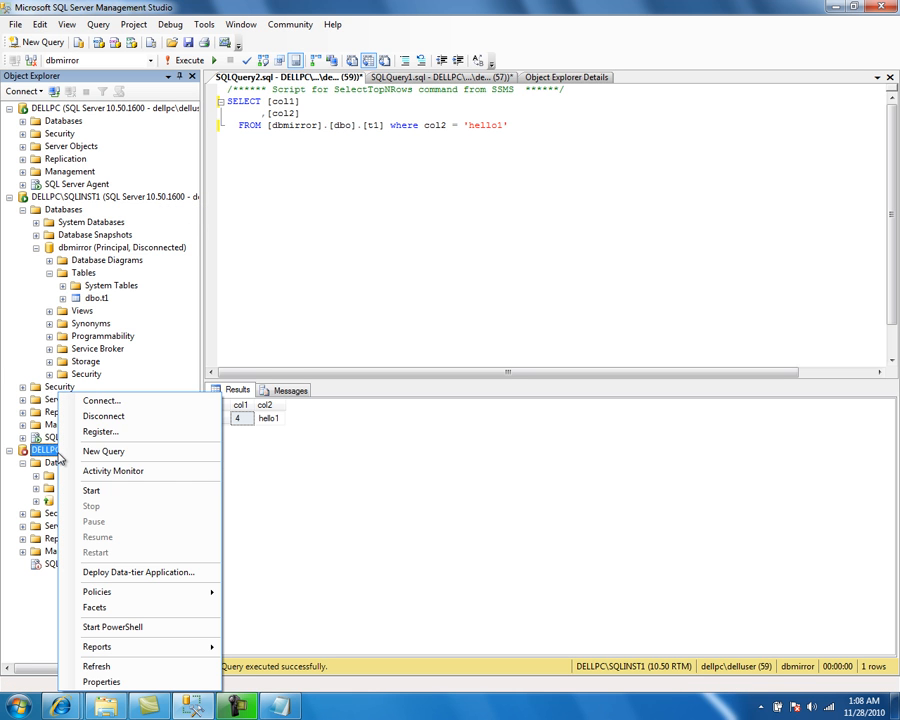
{"action": "left_click", "coordinate": [117, 497]}
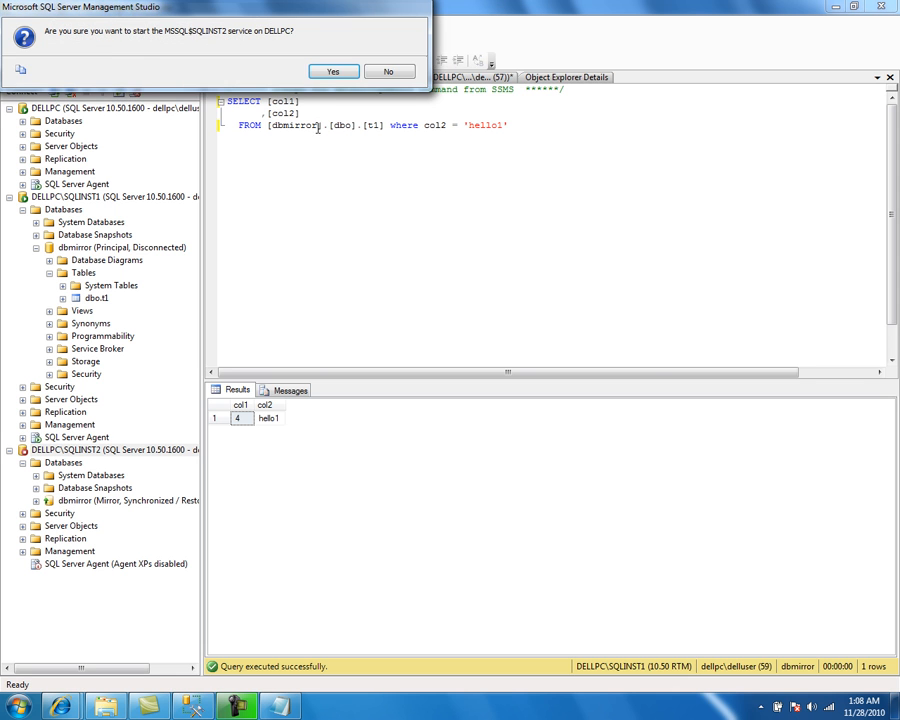
{"action": "left_click", "coordinate": [333, 72]}
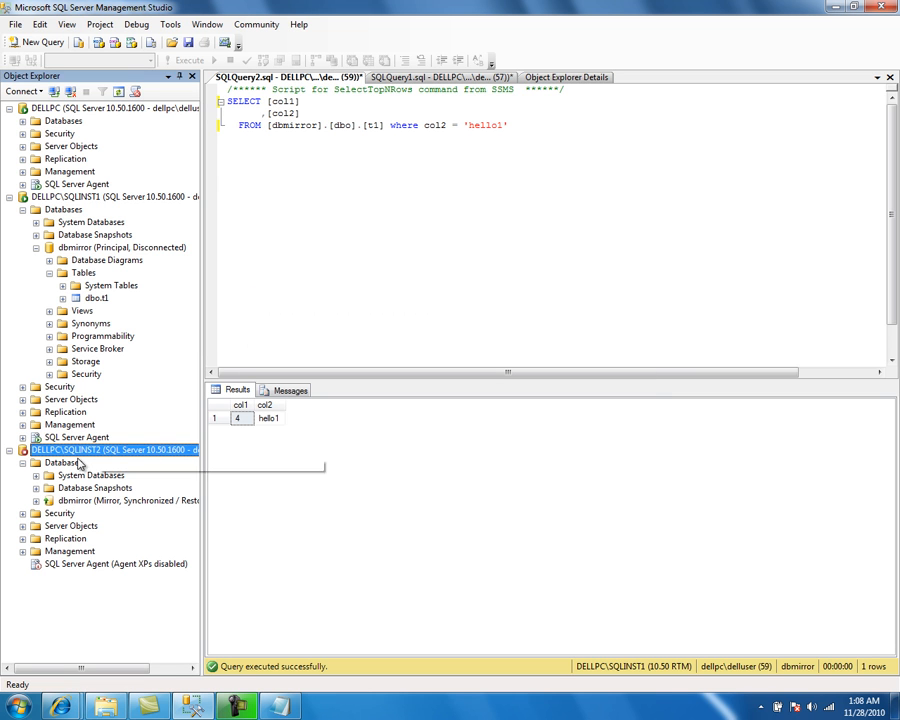
{"action": "right_click", "coordinate": [50, 564]}
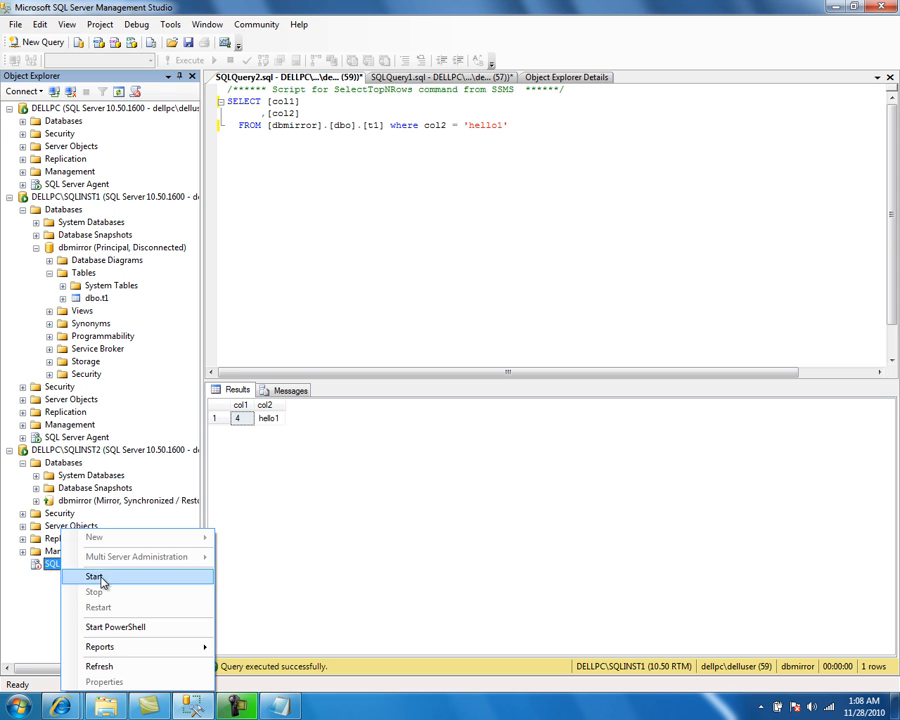
{"action": "left_click", "coordinate": [102, 576]}
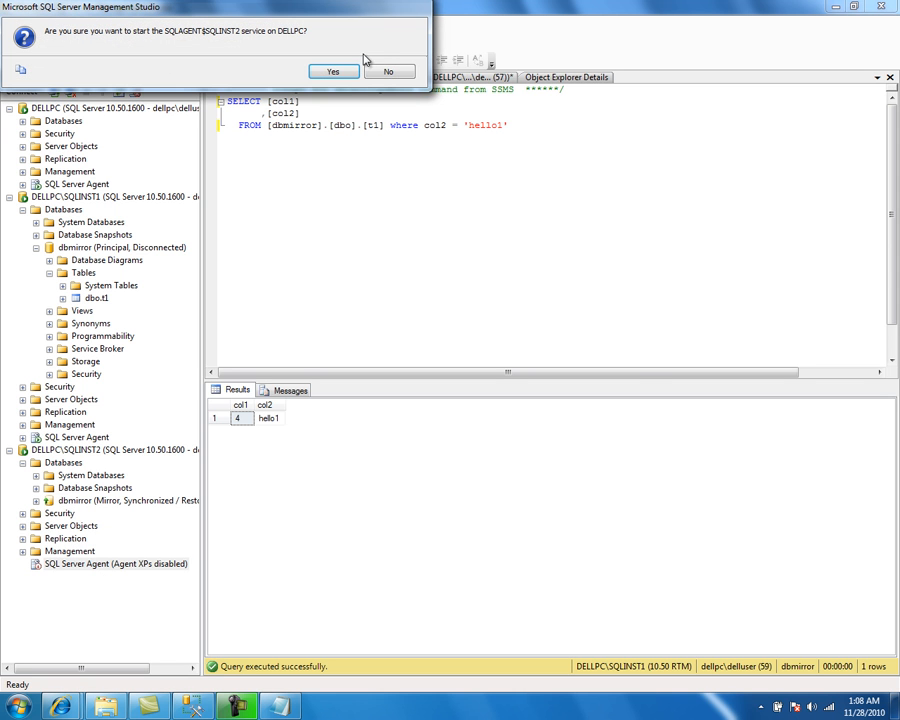
{"action": "left_click", "coordinate": [333, 72]}
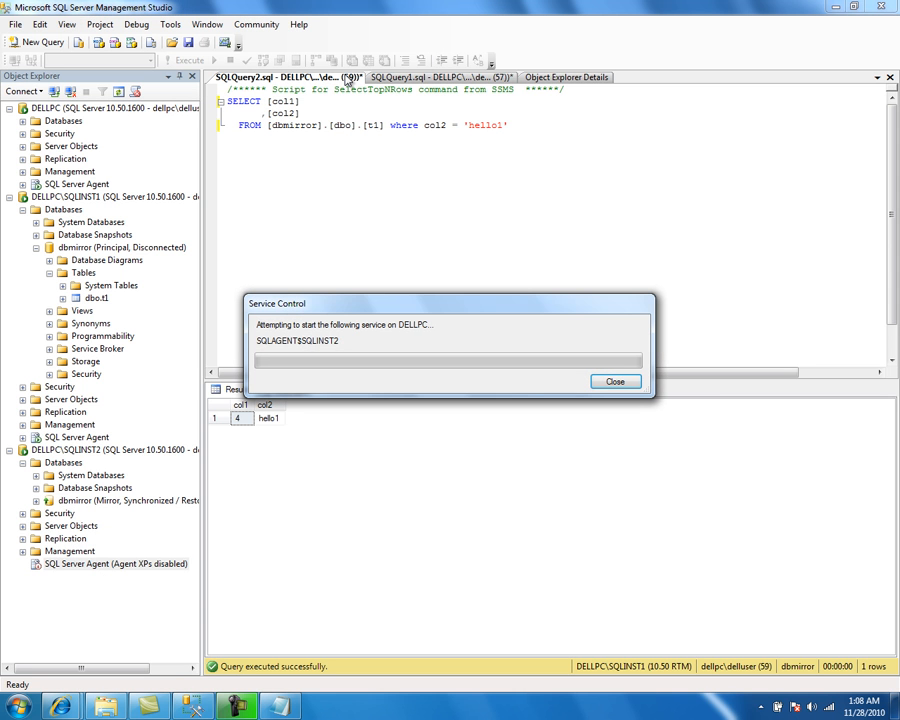
Step: Fail over the dbmirror mirroring session from SQLINST1's database Mirroring properties, refreshing both instances' Databases folders
{"action": "right_click", "coordinate": [75, 212]}
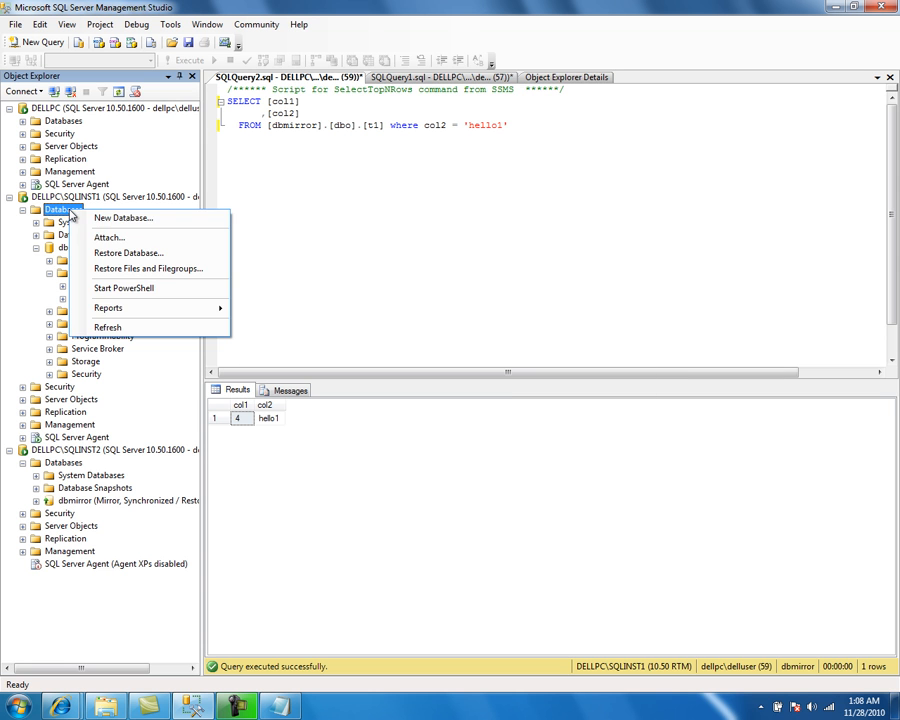
{"action": "left_click", "coordinate": [108, 328]}
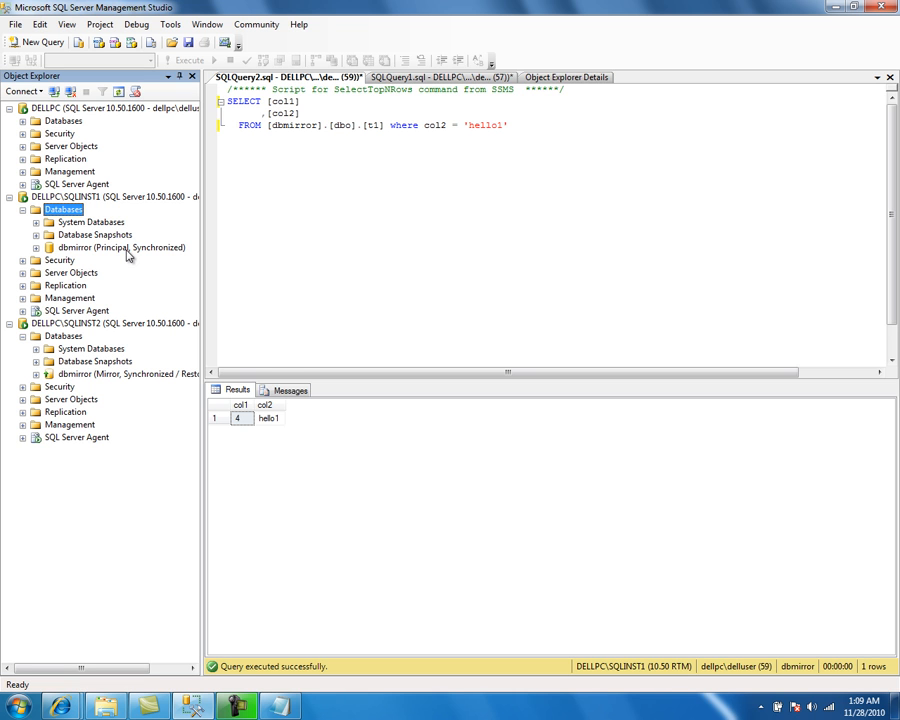
{"action": "right_click", "coordinate": [76, 251]}
{"action": "mouse_move", "coordinate": [145, 305]}
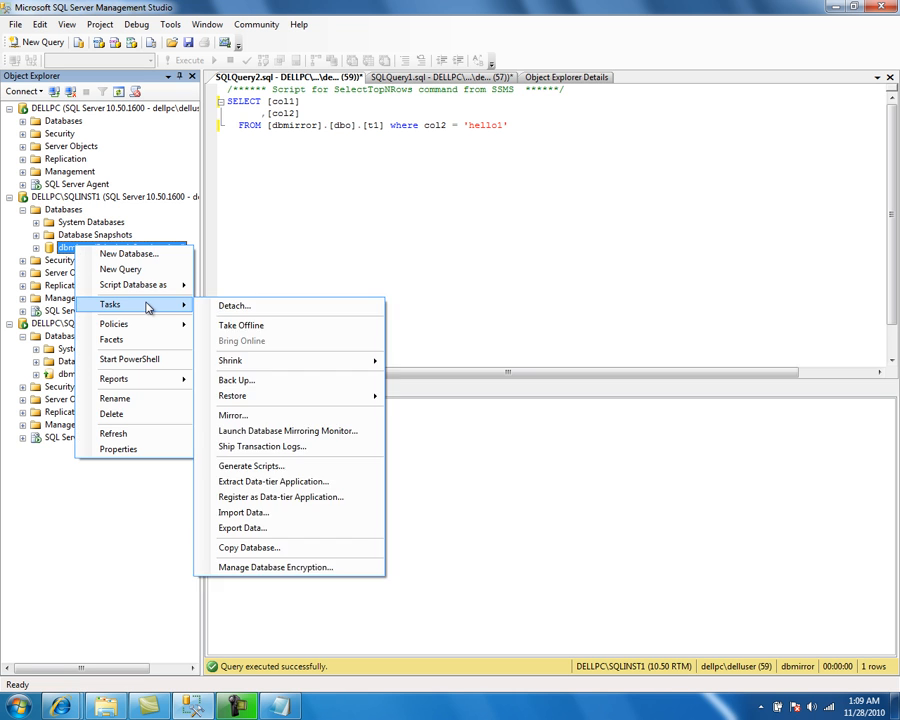
{"action": "left_click", "coordinate": [250, 414]}
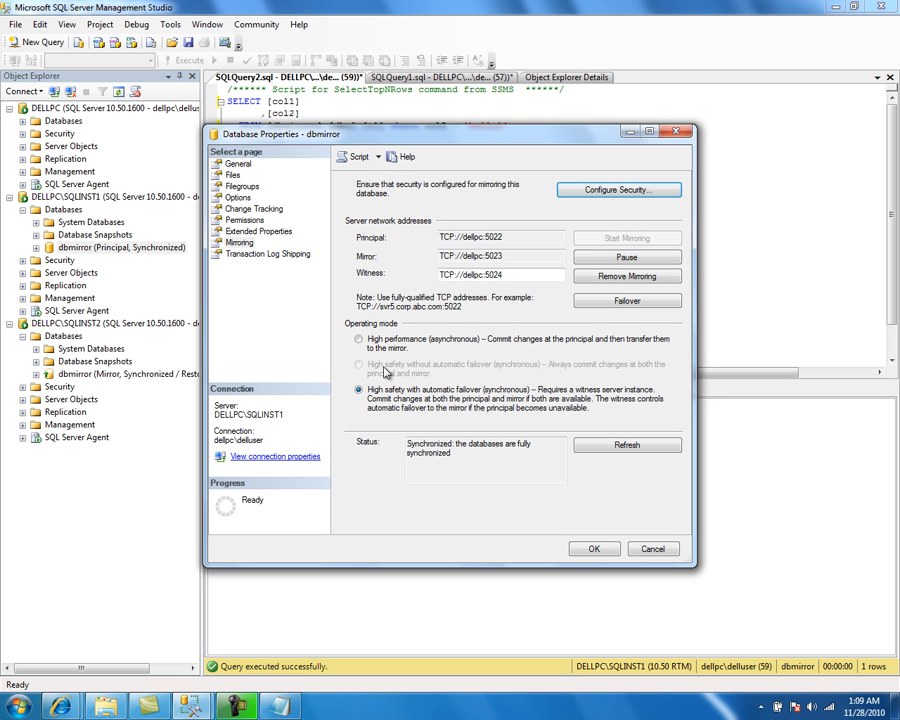
{"action": "left_click", "coordinate": [643, 297]}
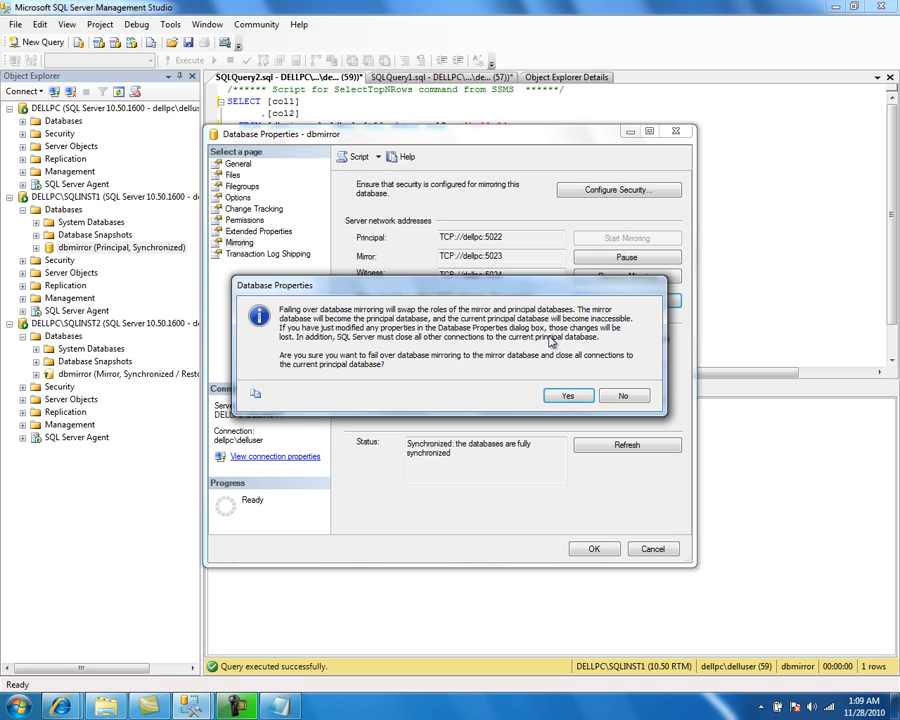
{"action": "left_click", "coordinate": [568, 396]}
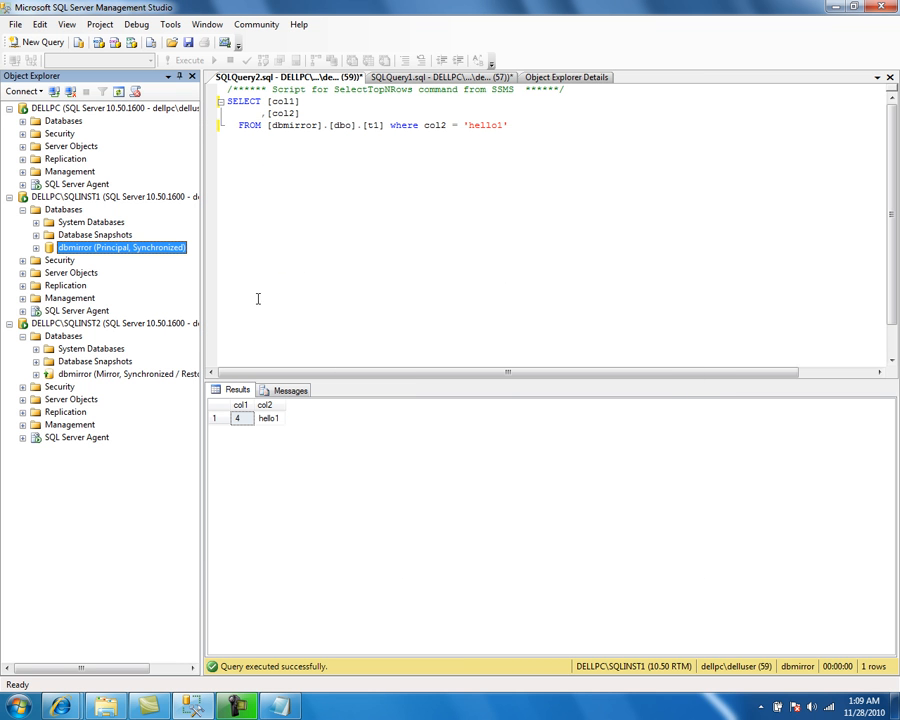
{"action": "right_click", "coordinate": [72, 337]}
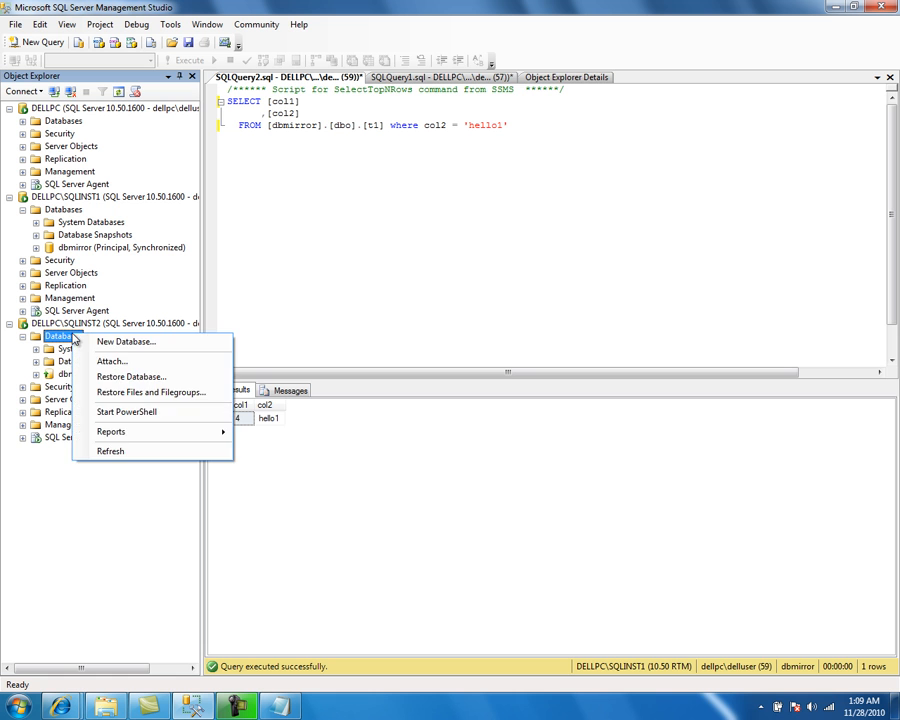
{"action": "left_click", "coordinate": [122, 451]}
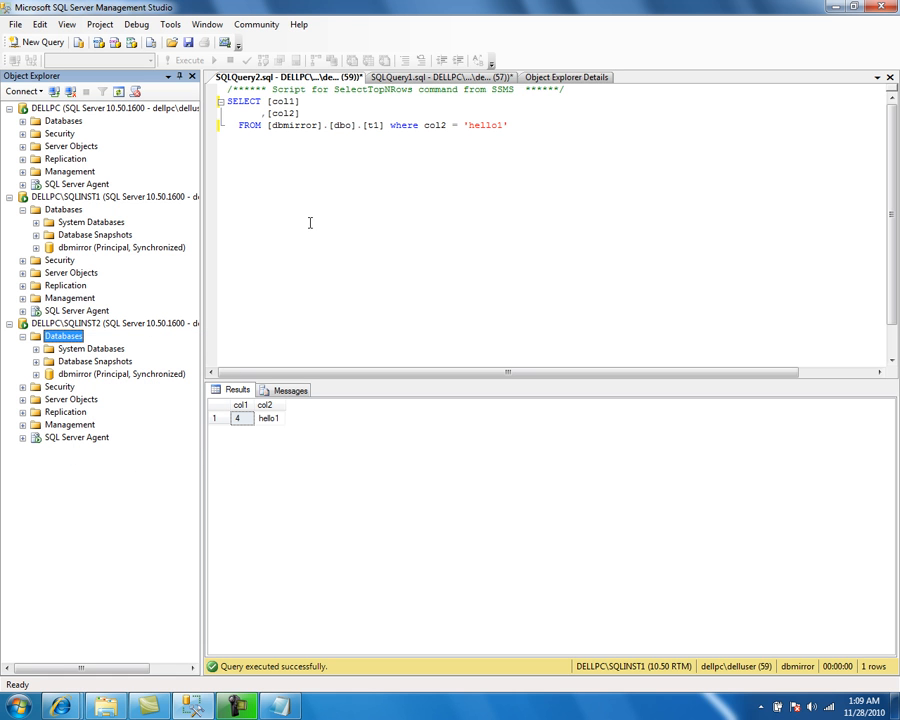
Step: Change the select query window's connection to DELLPC\SQLINST2
{"action": "left_click", "coordinate": [426, 153]}
{"action": "key", "text": "ctrl+a"}
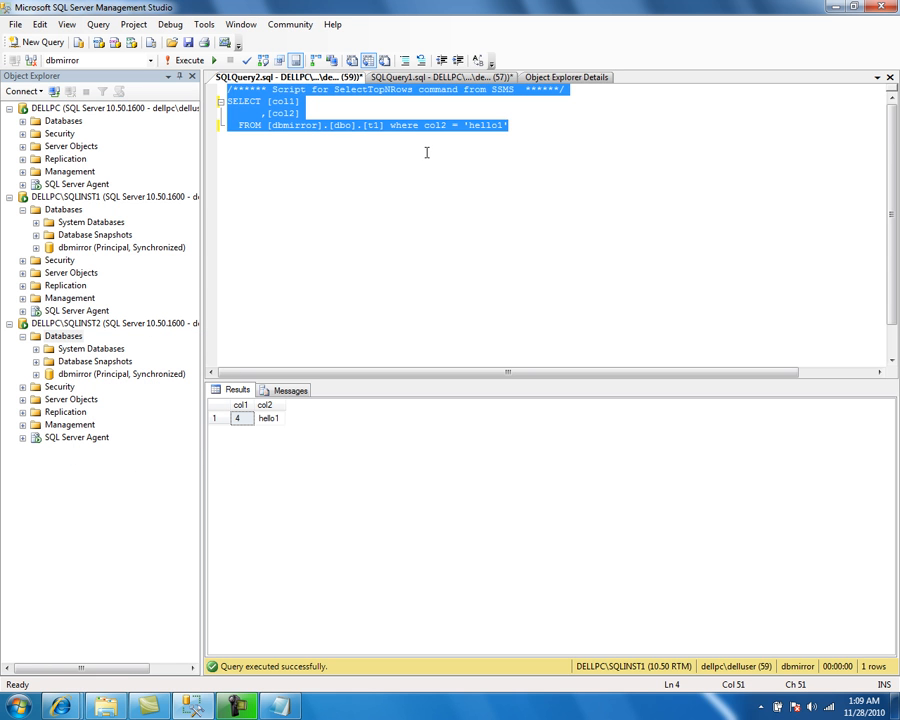
{"action": "right_click", "coordinate": [352, 130]}
{"action": "mouse_move", "coordinate": [483, 190]}
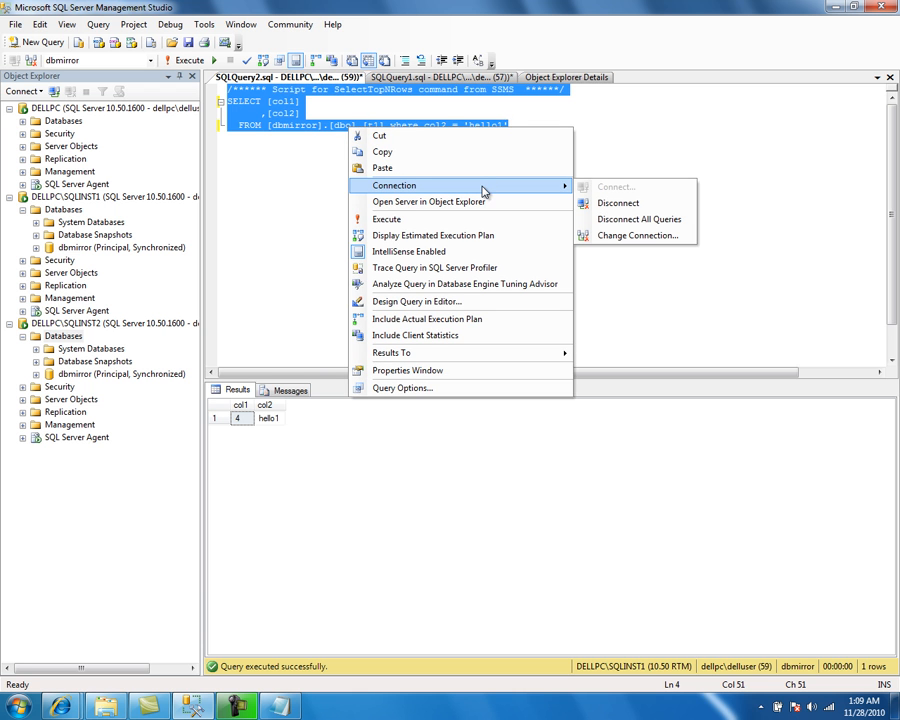
{"action": "left_click", "coordinate": [605, 236]}
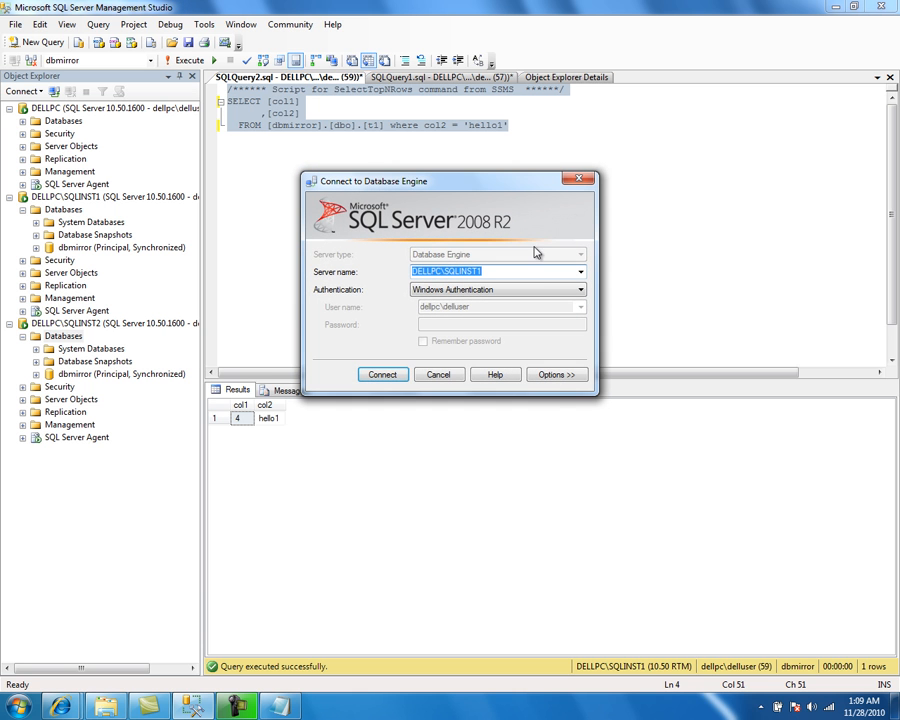
{"action": "left_click", "coordinate": [580, 271]}
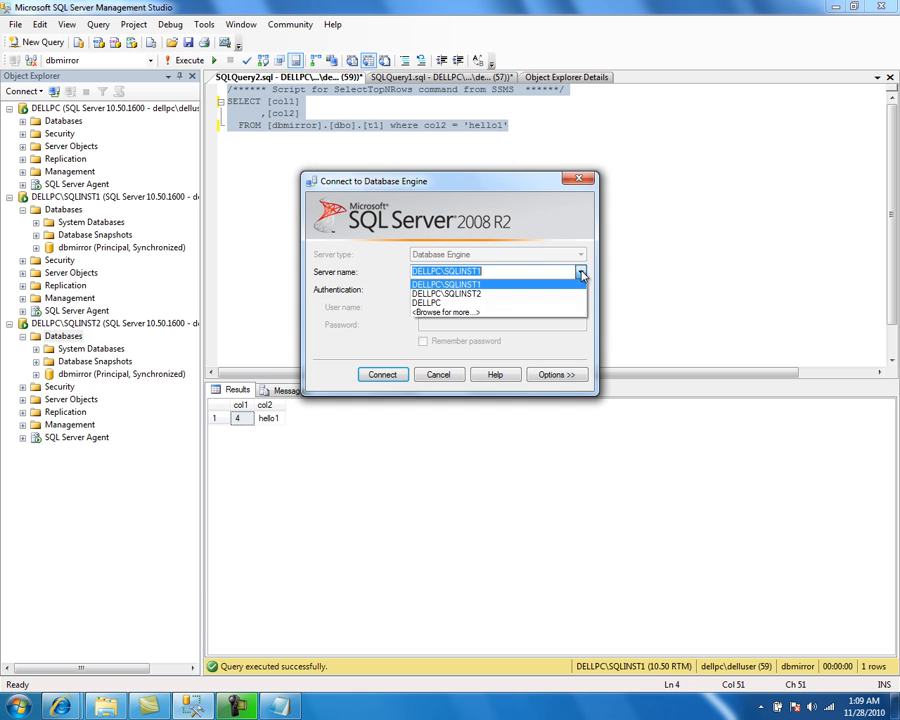
{"action": "left_click", "coordinate": [511, 294]}
{"action": "left_click", "coordinate": [380, 374]}
{"action": "left_click", "coordinate": [323, 201]}
Step: Switch the query's database to dbmirror and run the select query on SQLINST2
{"action": "left_click", "coordinate": [150, 60]}
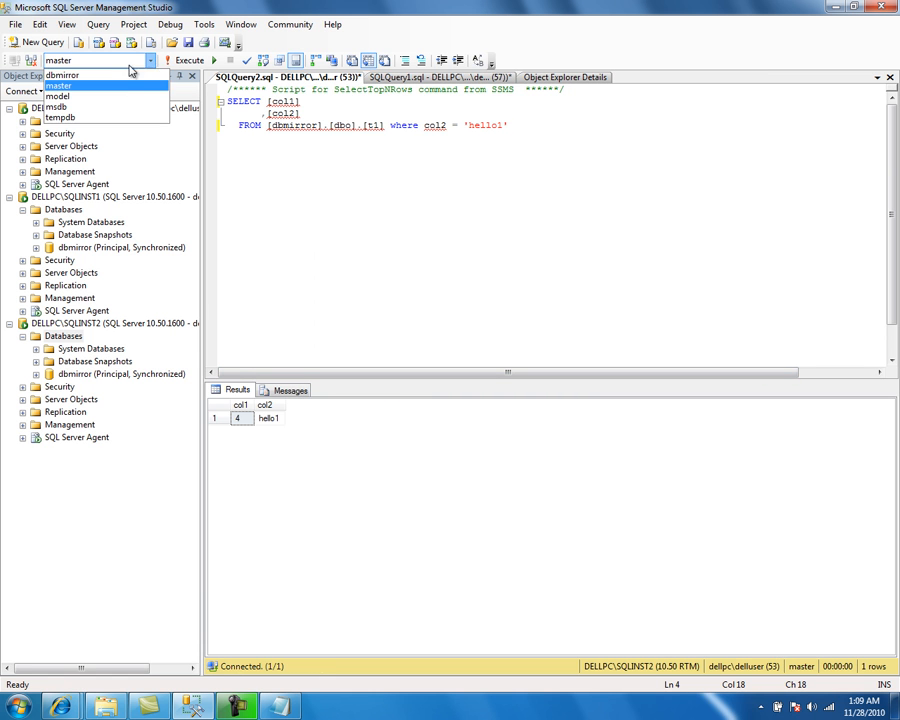
{"action": "left_click", "coordinate": [128, 75]}
{"action": "left_click", "coordinate": [180, 62]}
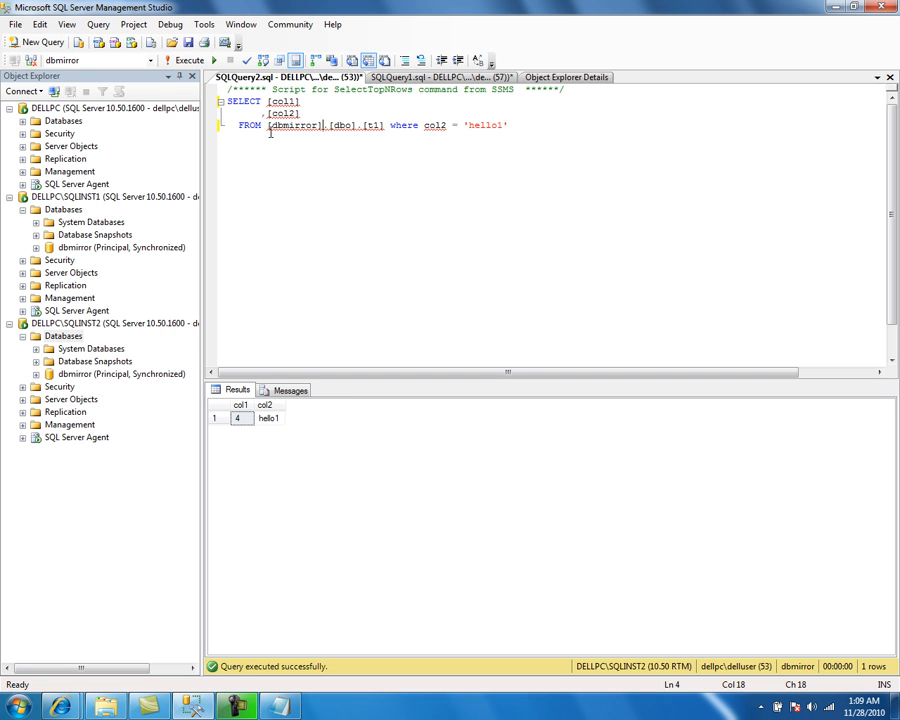
Step: Switch to Notepad and write note 3: 'Lets add a file to the principal database, and see what happens to the mirroring session.'
{"action": "left_click", "coordinate": [282, 705]}
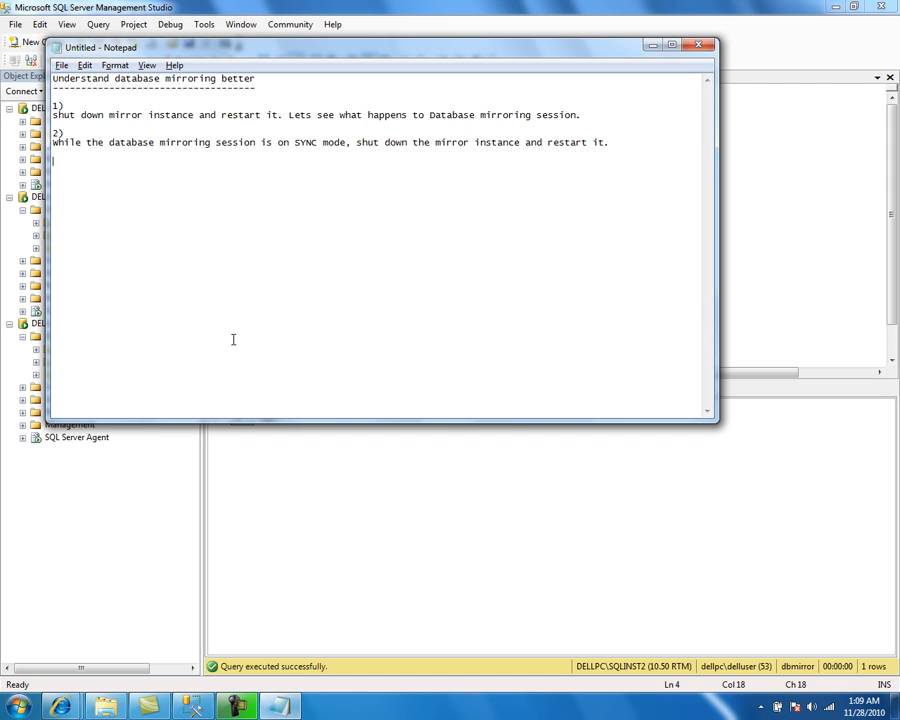
{"action": "key", "text": "alt+Tab"}
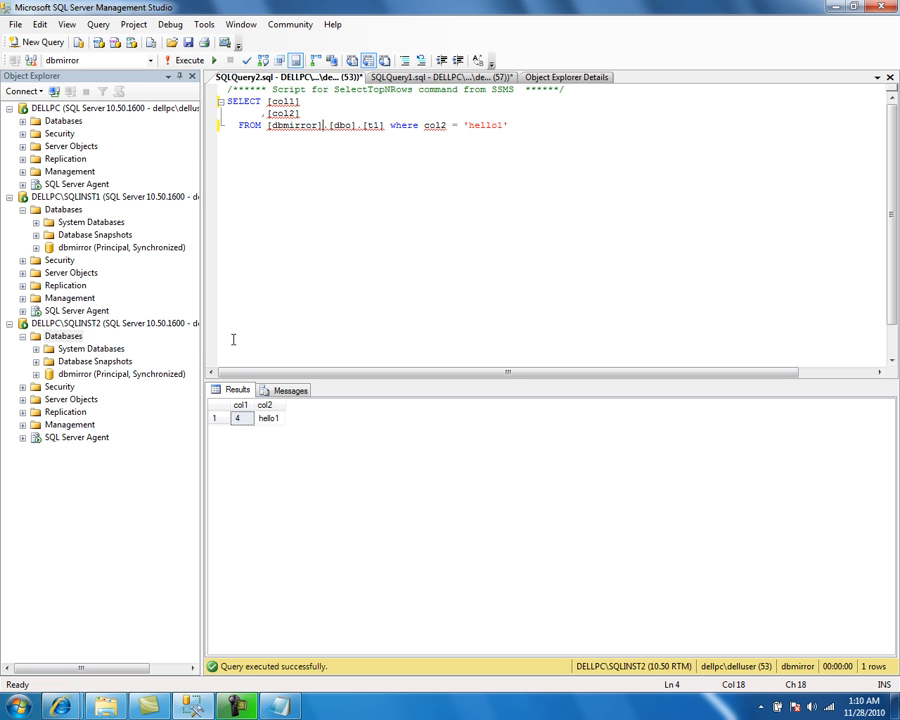
{"action": "key", "text": "alt+Tab"}
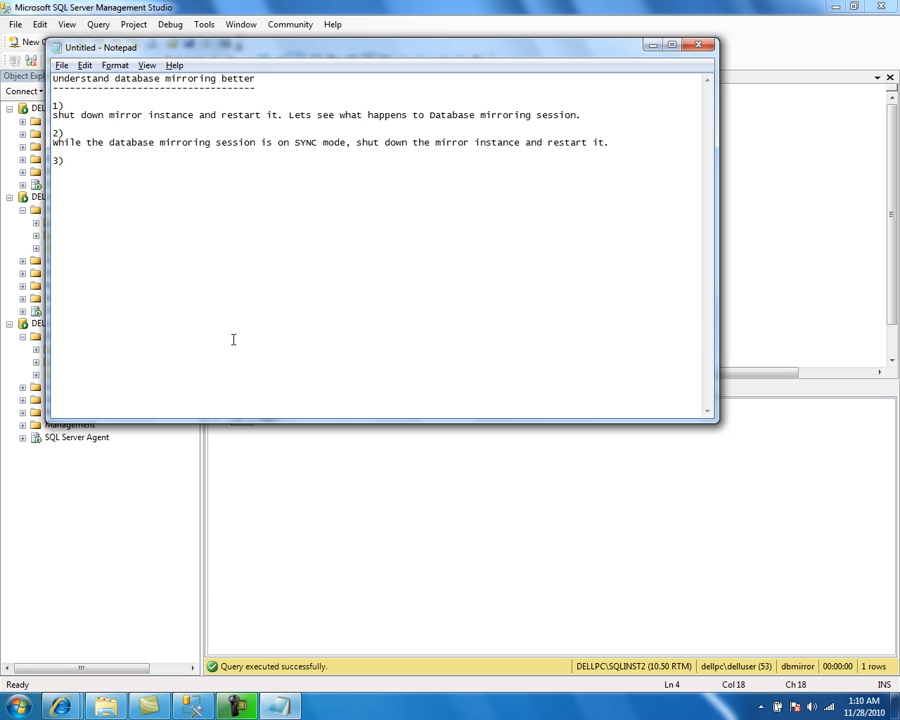
{"action": "type", "text": "Lets add a file to the data"}
{"action": "key", "text": "BackSpace"}
{"action": "key", "text": "BackSpace"}
{"action": "key", "text": "BackSpace"}
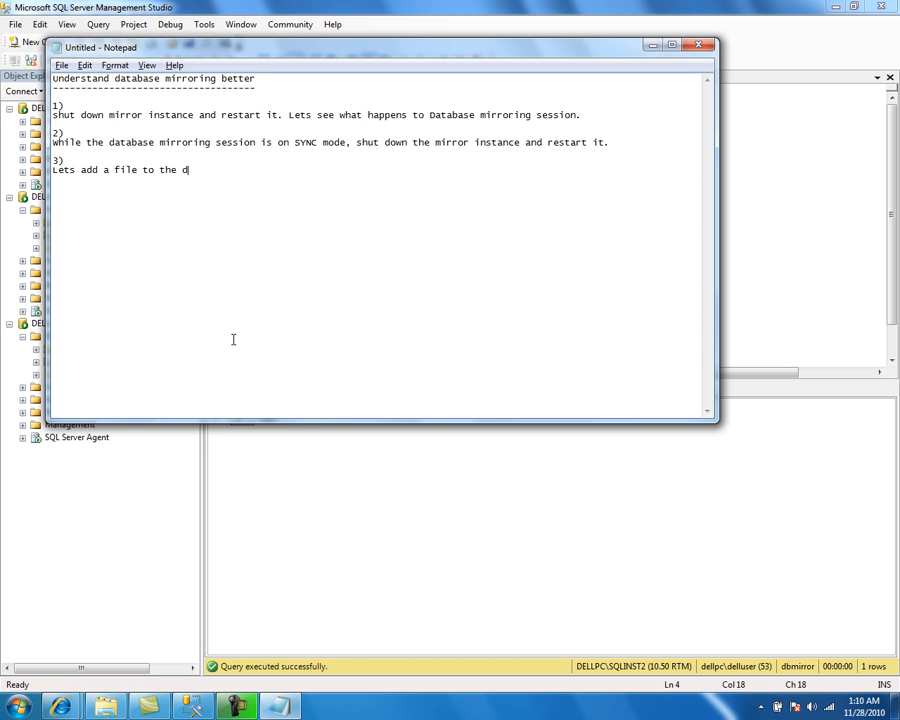
{"action": "type", "text": "ncipal database, and see w"}
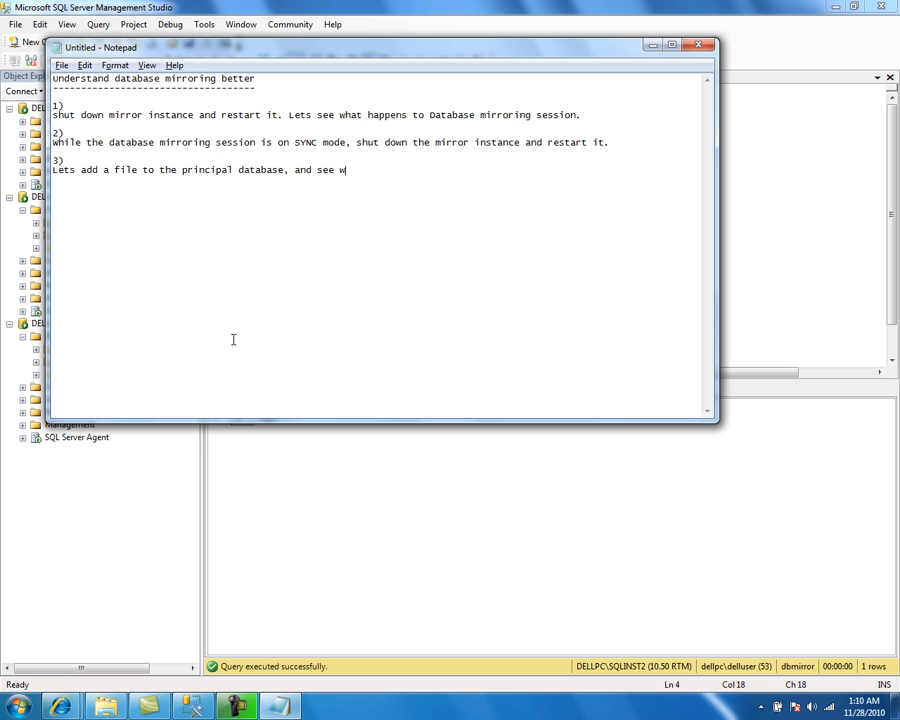
{"action": "type", "text": "hat happens to th emirroring session."}
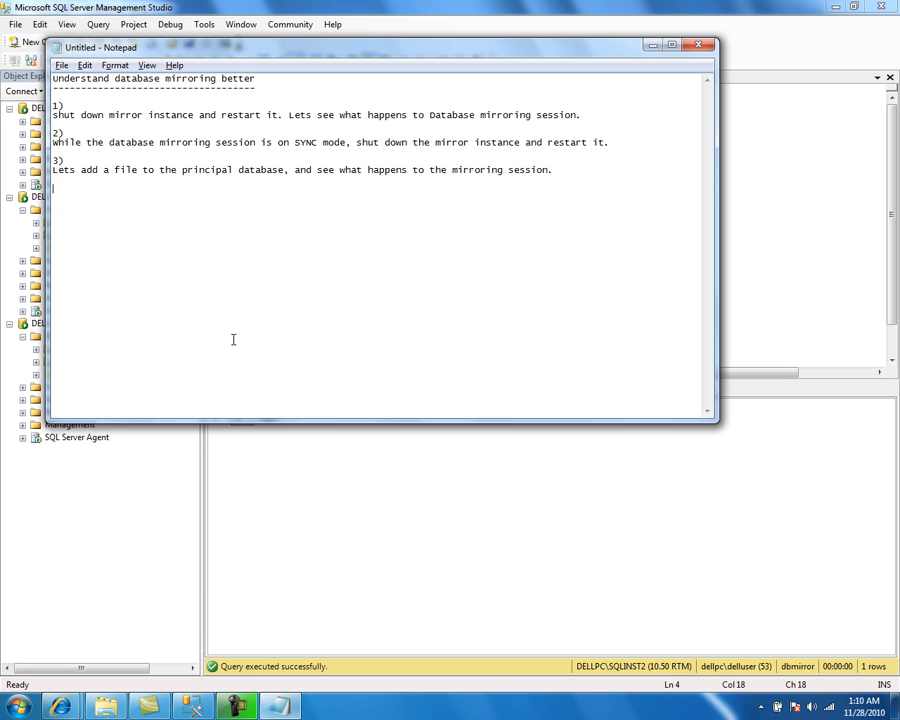
{"action": "key", "text": "alt+Tab"}
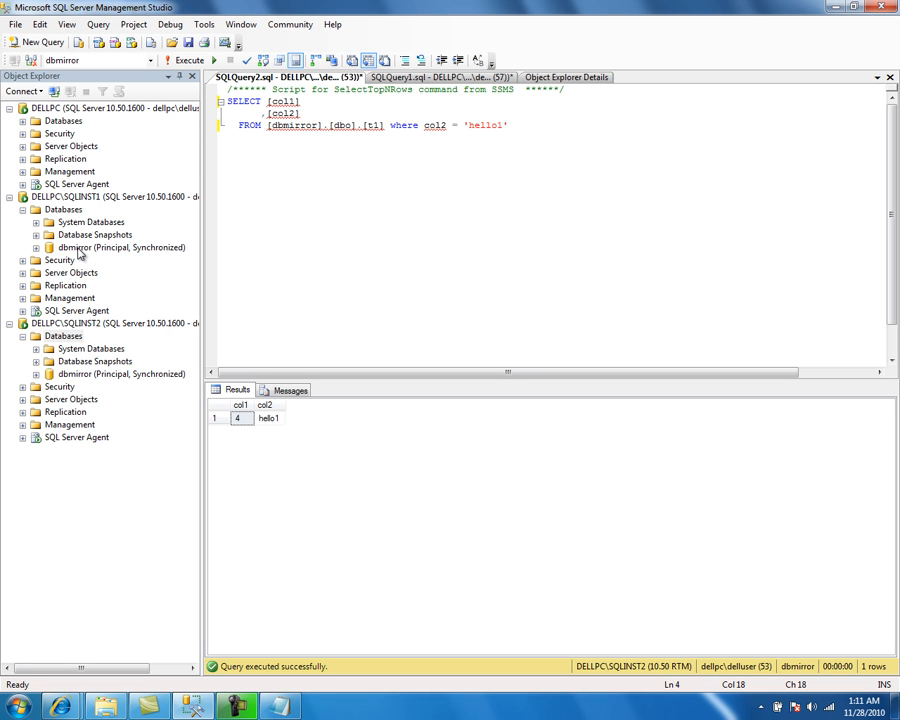
Step: Examine the dbmirror database's properties and status on both instances after the failover
{"action": "right_click", "coordinate": [78, 251]}
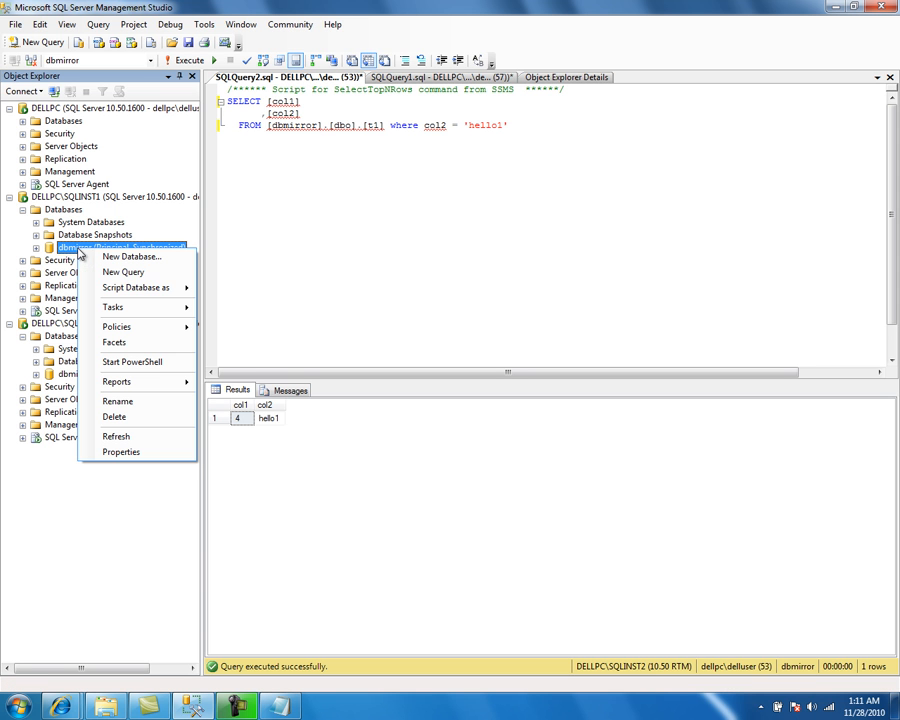
{"action": "left_click", "coordinate": [141, 452]}
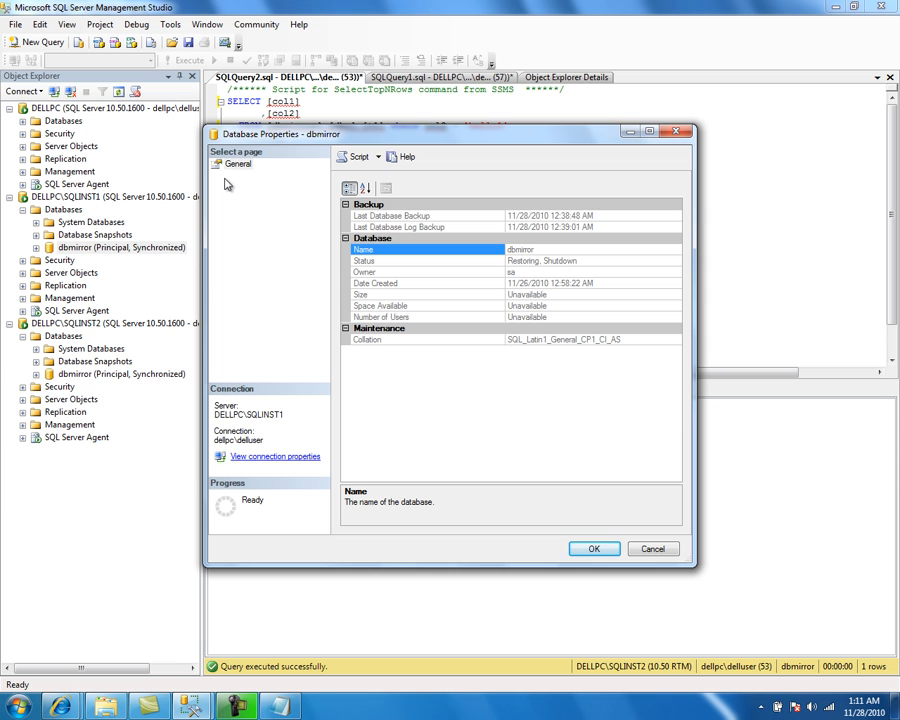
{"action": "left_click", "coordinate": [640, 556]}
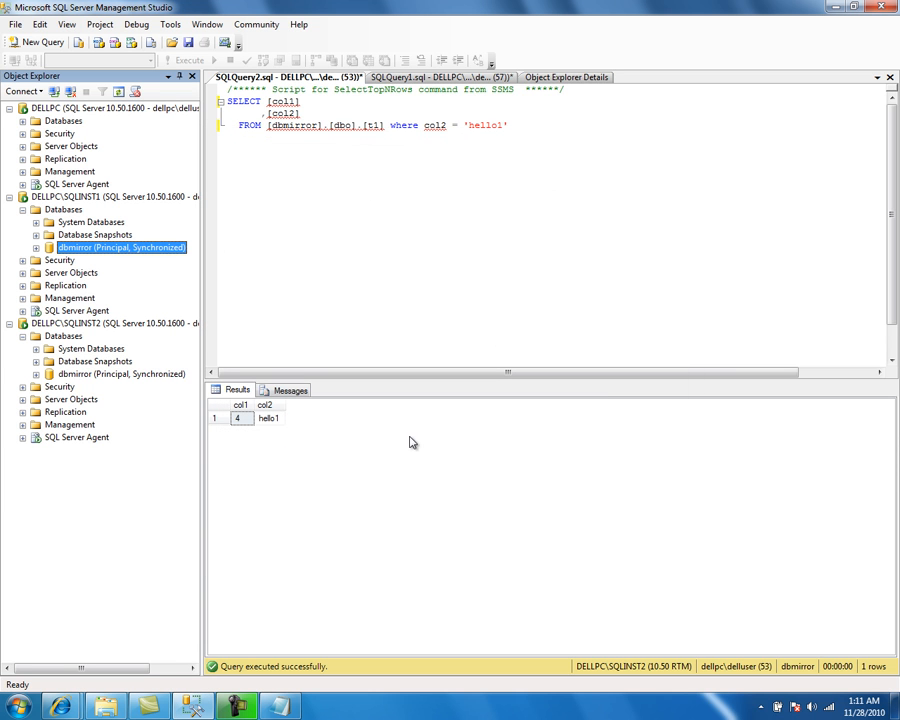
{"action": "right_click", "coordinate": [57, 211]}
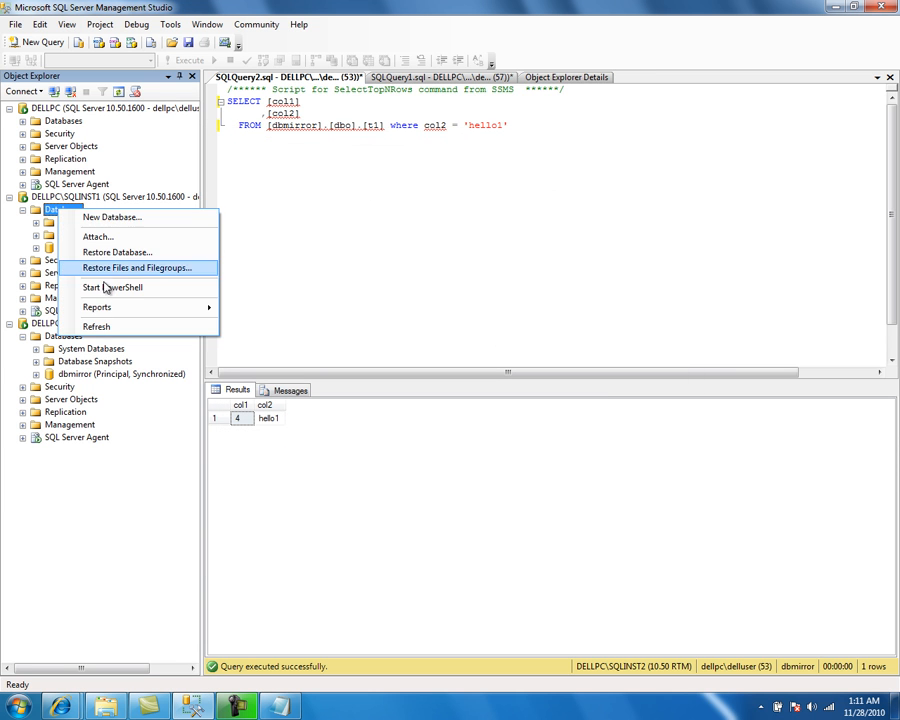
{"action": "left_click", "coordinate": [111, 330]}
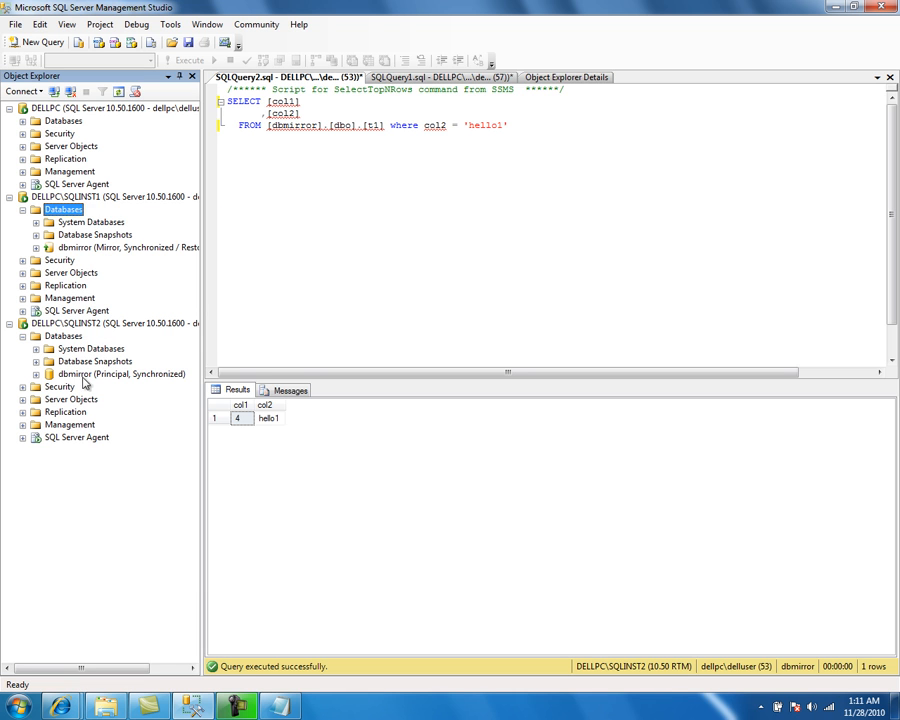
{"action": "left_click", "coordinate": [70, 339]}
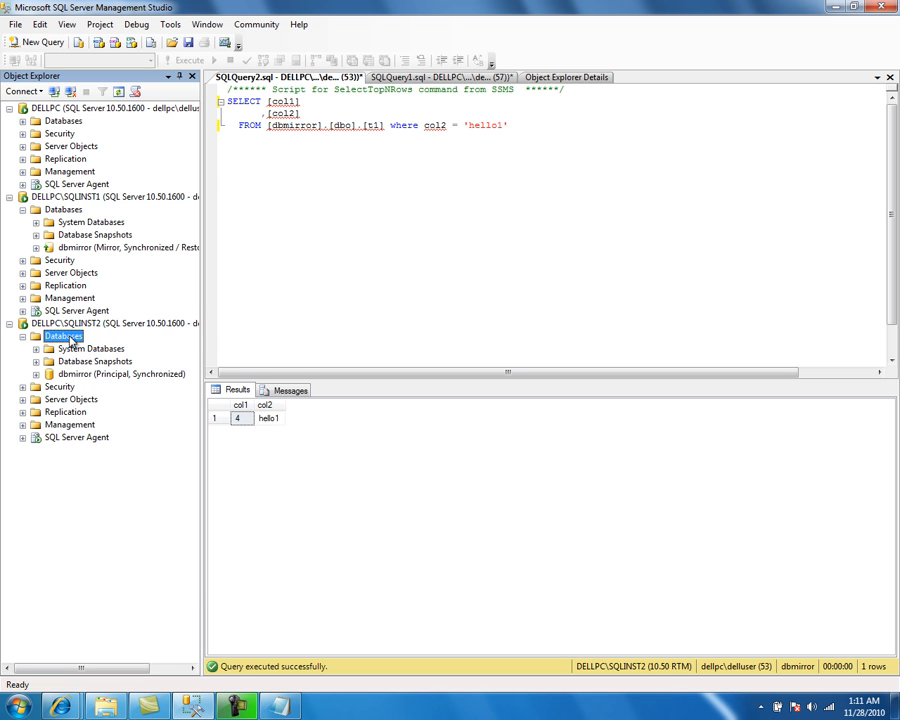
{"action": "right_click", "coordinate": [83, 376]}
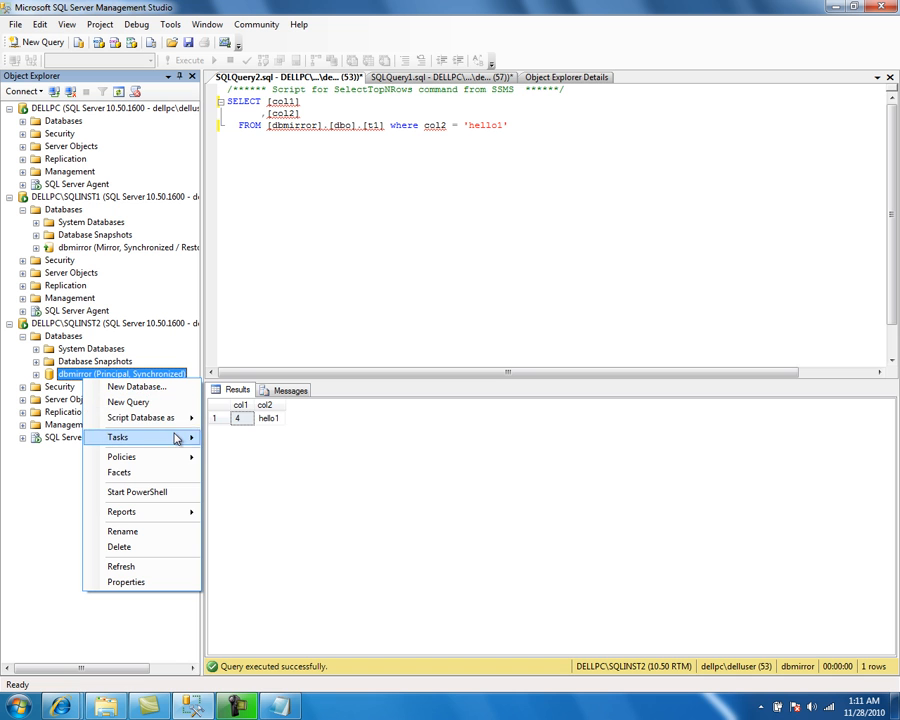
{"action": "mouse_move", "coordinate": [176, 440]}
{"action": "left_click", "coordinate": [254, 524]}
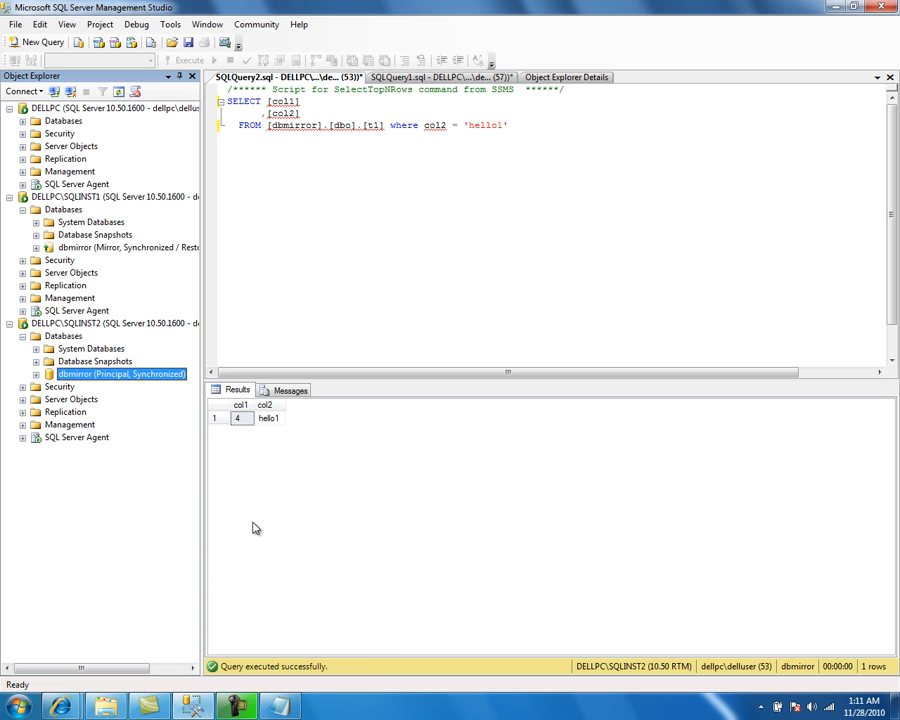
Step: Manually fail over the dbmirror mirroring session from the SQLINST2 principal and confirm the failover
{"action": "right_click", "coordinate": [167, 377]}
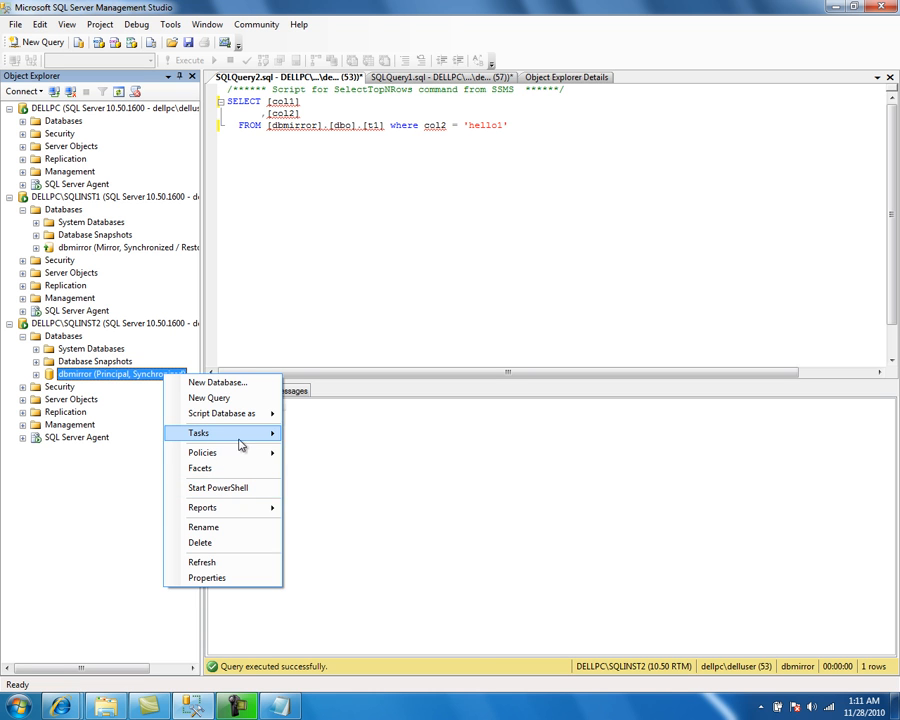
{"action": "mouse_move", "coordinate": [248, 435]}
{"action": "left_click", "coordinate": [351, 532]}
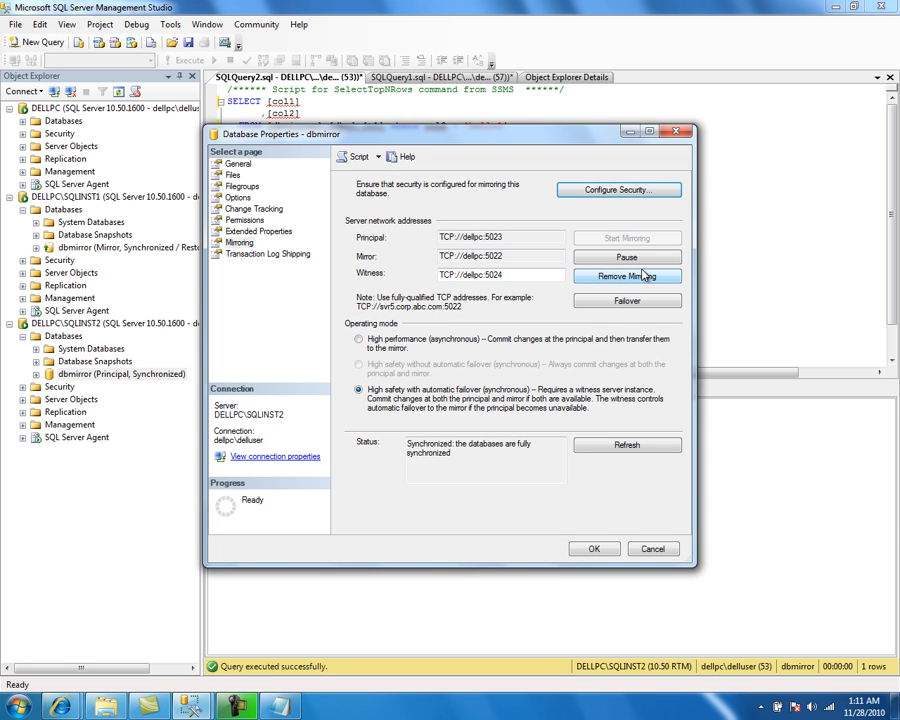
{"action": "left_click", "coordinate": [590, 300]}
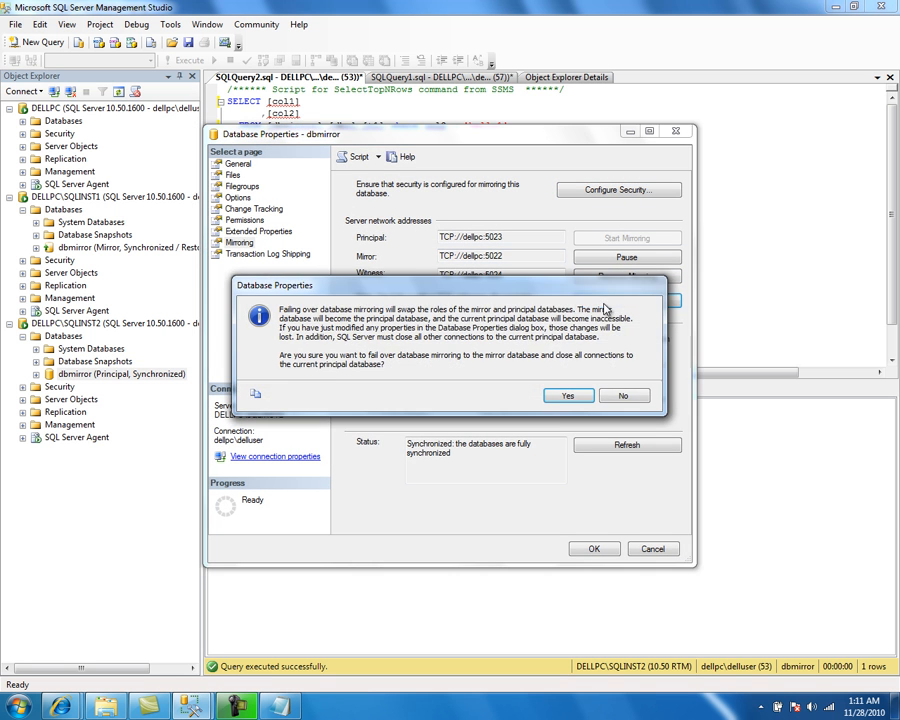
{"action": "left_click", "coordinate": [567, 396]}
{"action": "left_click", "coordinate": [593, 548]}
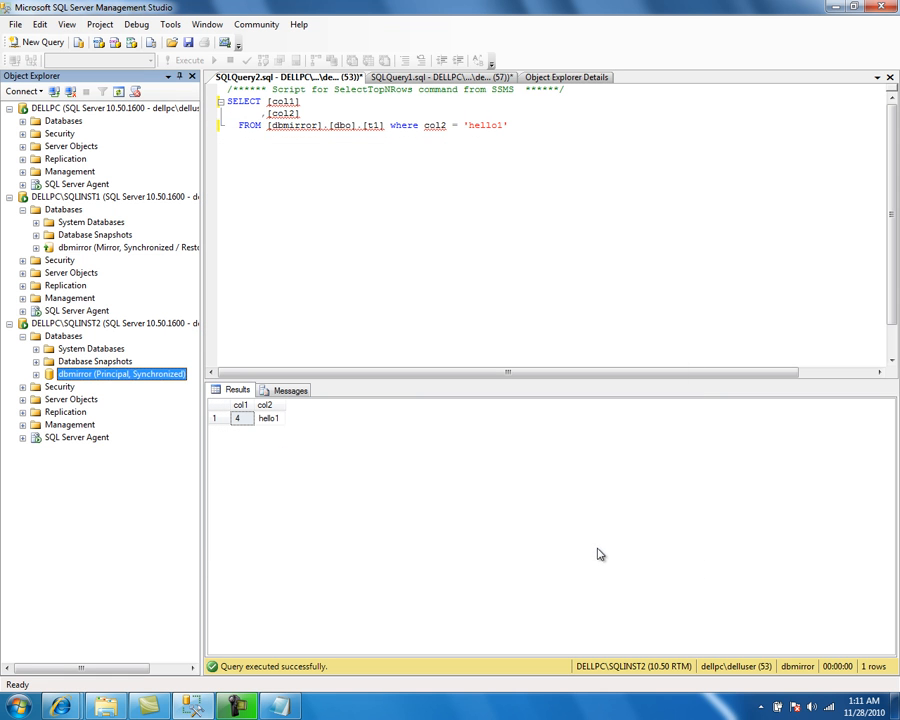
Step: Refresh SQLINST1's databases and add a new filegroup named INDEX_FG to the dbmirror database there
{"action": "right_click", "coordinate": [84, 209]}
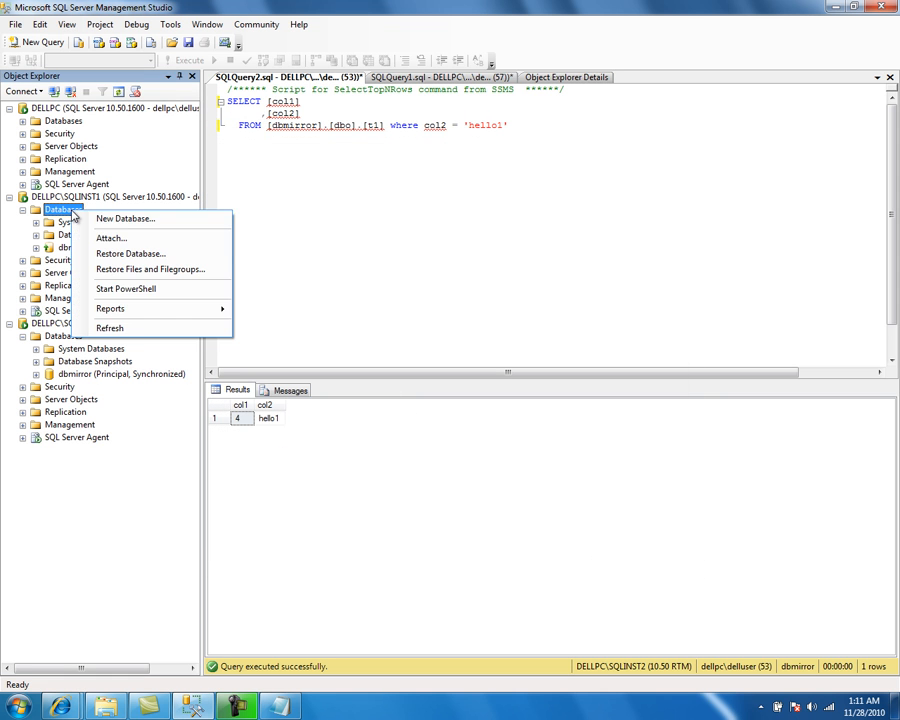
{"action": "left_click", "coordinate": [136, 327]}
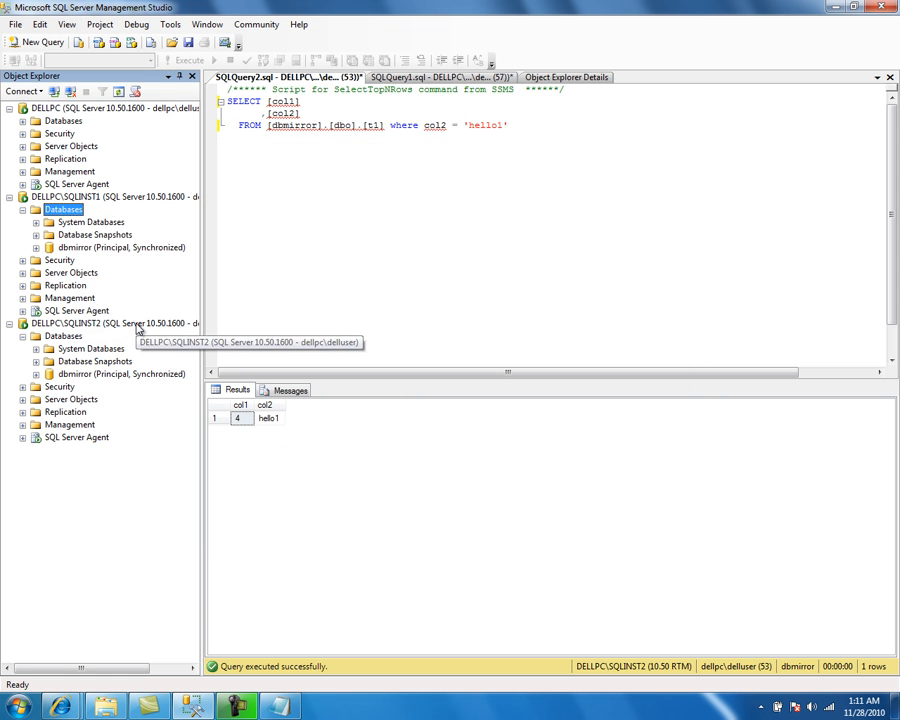
{"action": "right_click", "coordinate": [88, 249]}
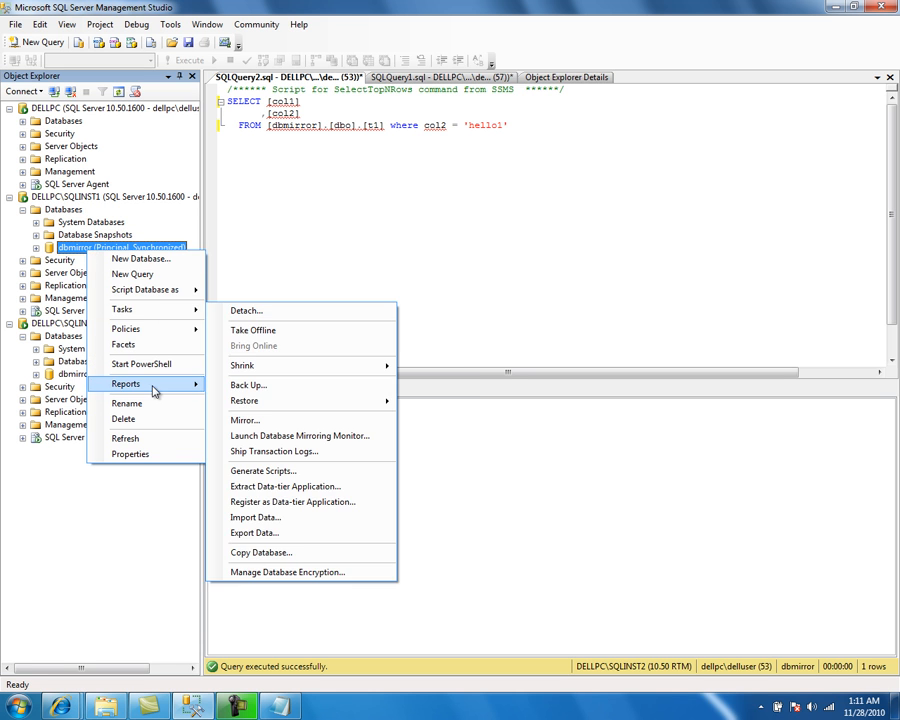
{"action": "left_click", "coordinate": [152, 453]}
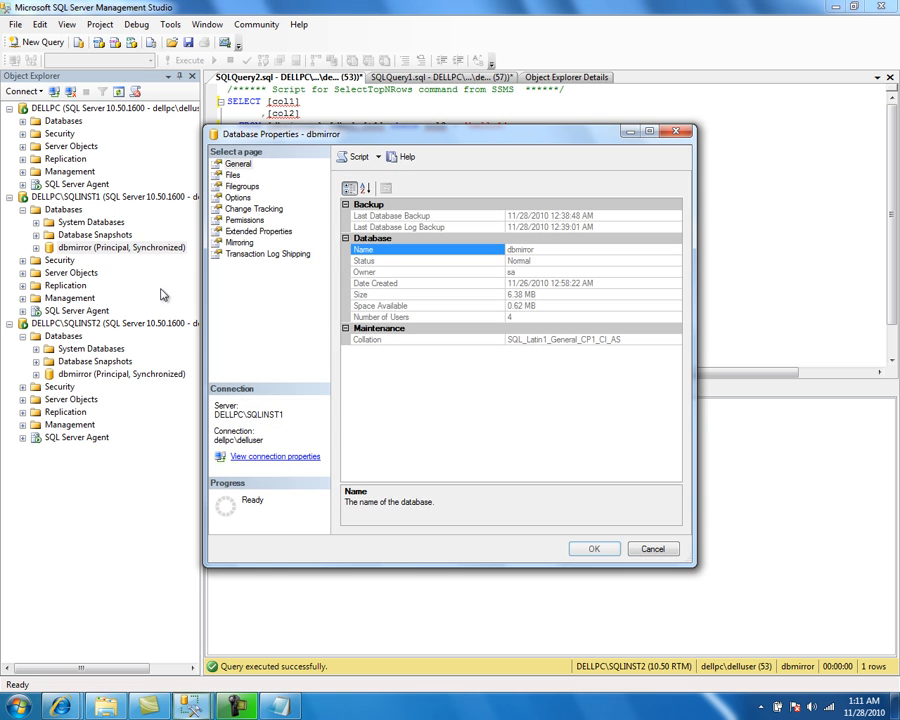
{"action": "left_click", "coordinate": [238, 188]}
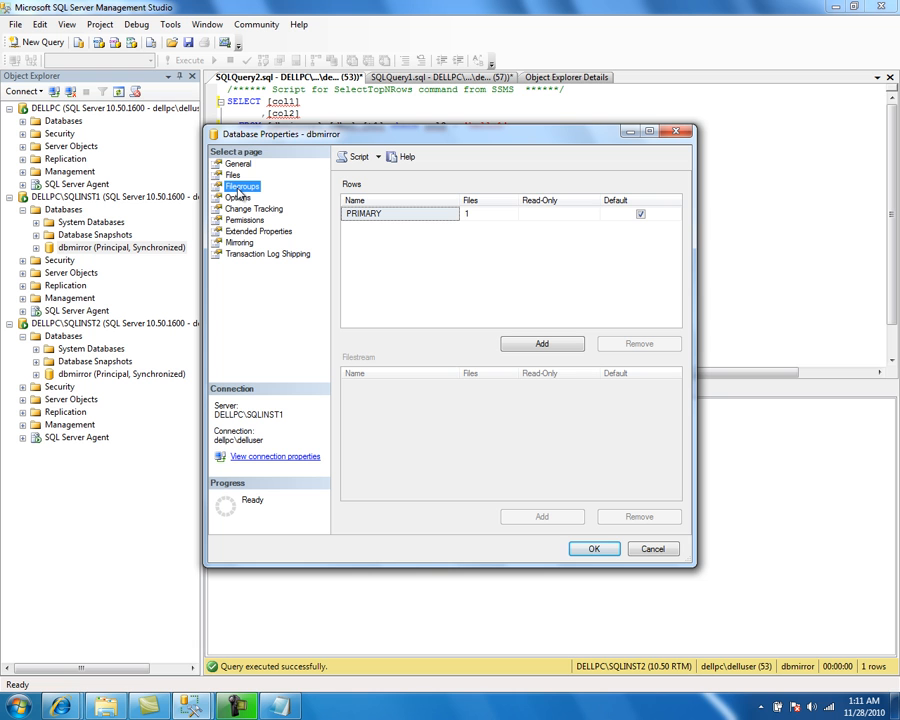
{"action": "left_click", "coordinate": [234, 176]}
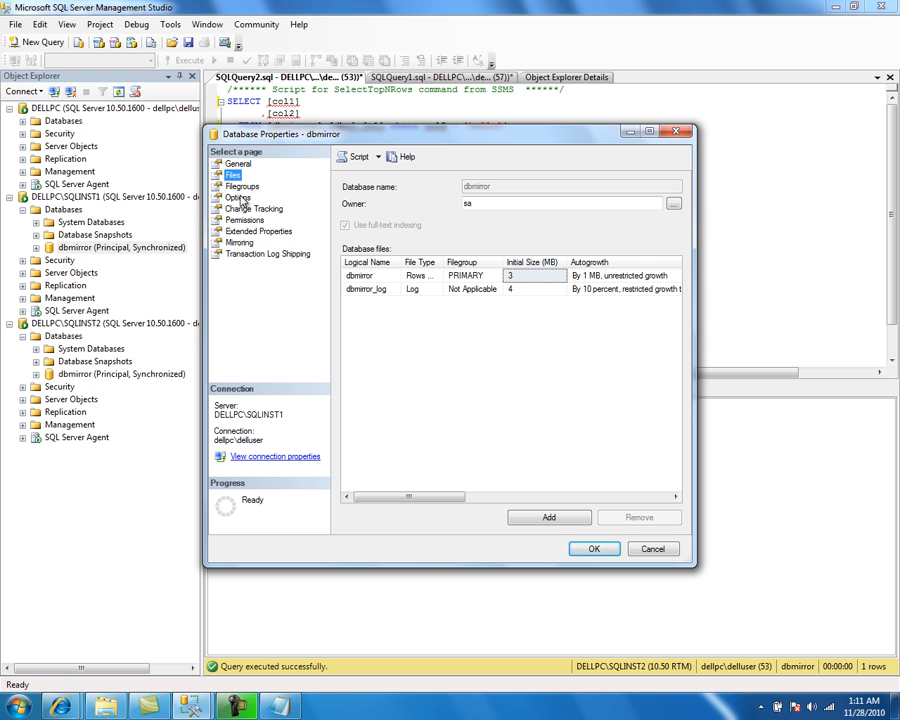
{"action": "left_click", "coordinate": [241, 186]}
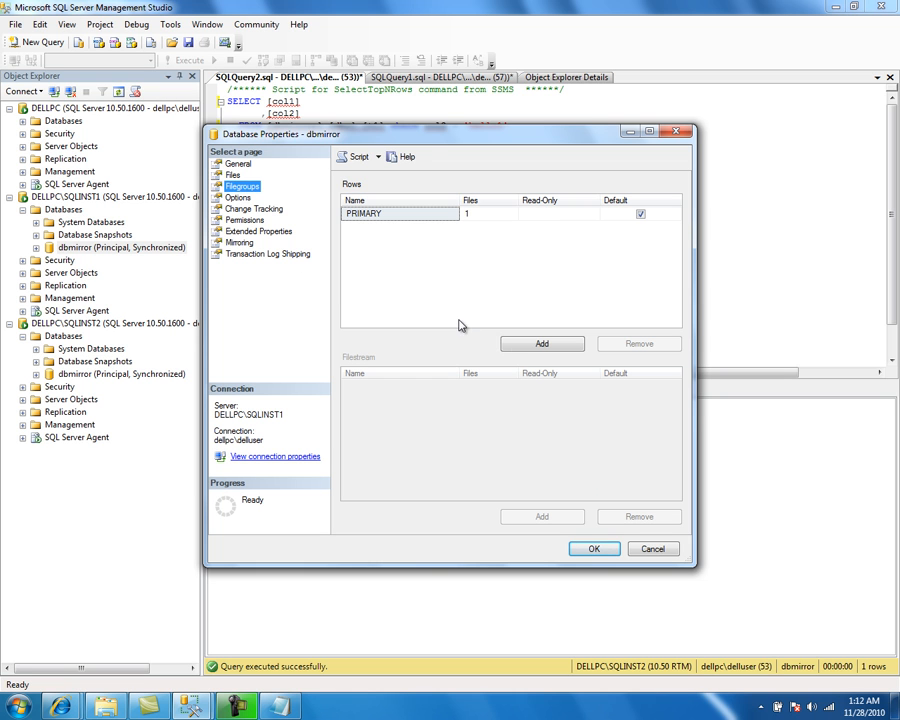
{"action": "left_click", "coordinate": [526, 345]}
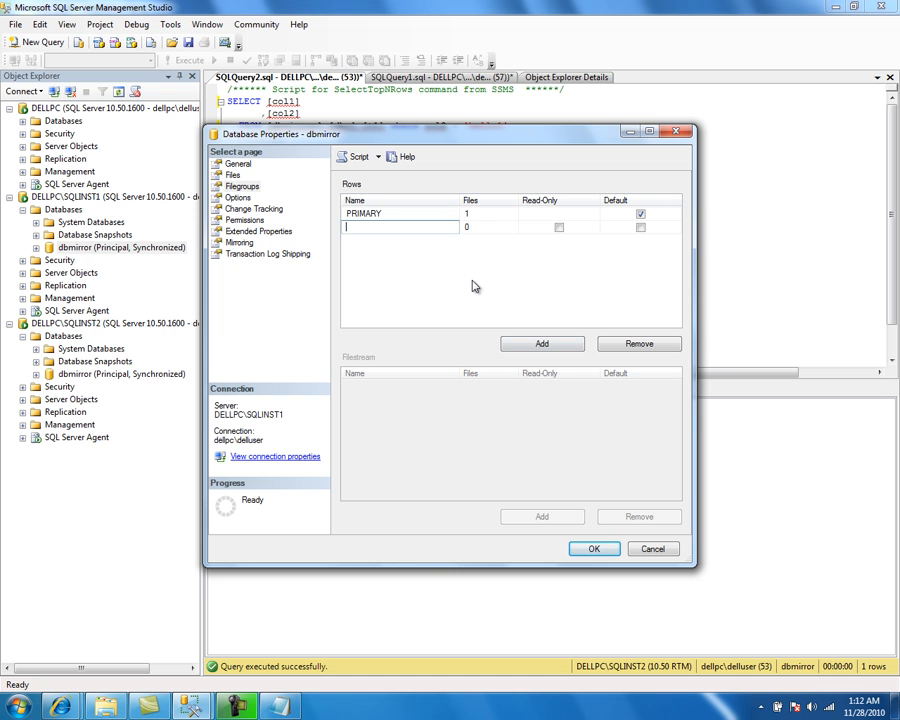
{"action": "type", "text": "INDEX_FG"}
{"action": "left_click", "coordinate": [583, 549]}
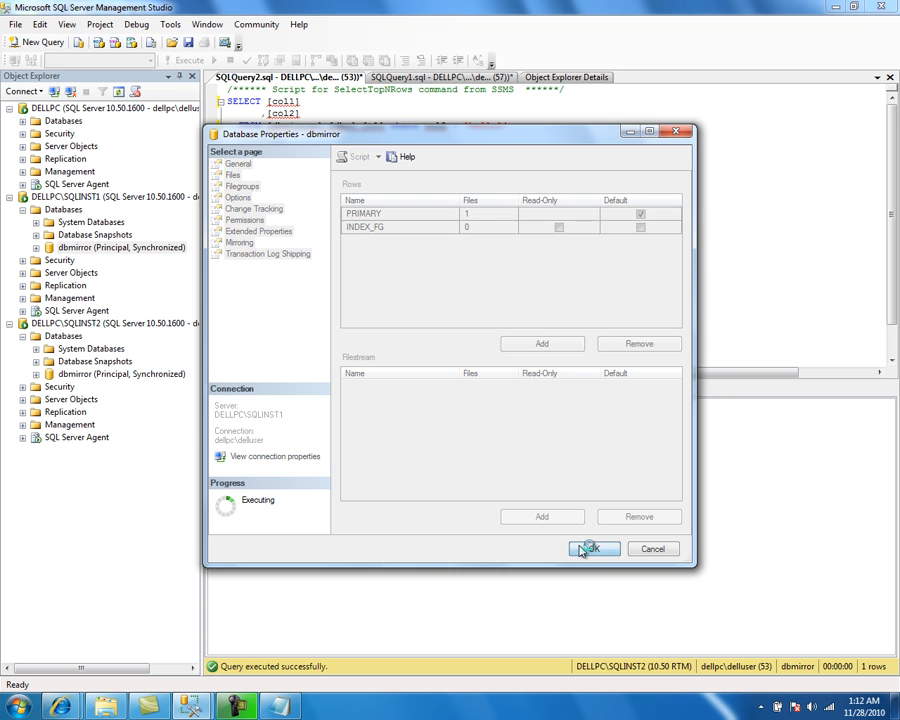
Step: Refresh dbmirror on SQLINST1 and add a new database file with the logical name dbmirror_index
{"action": "right_click", "coordinate": [80, 253]}
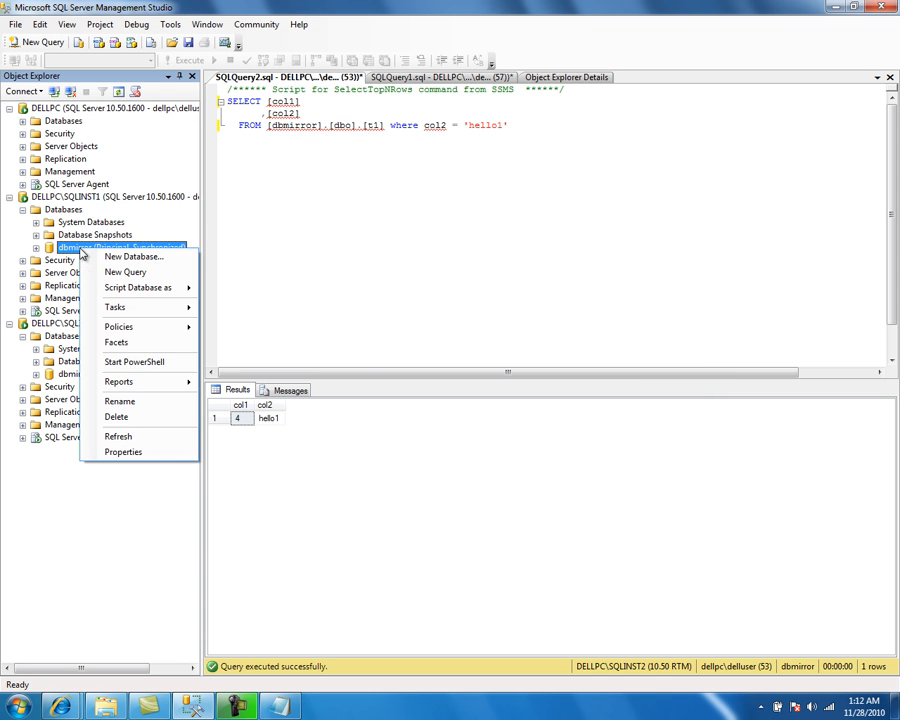
{"action": "left_click", "coordinate": [134, 438]}
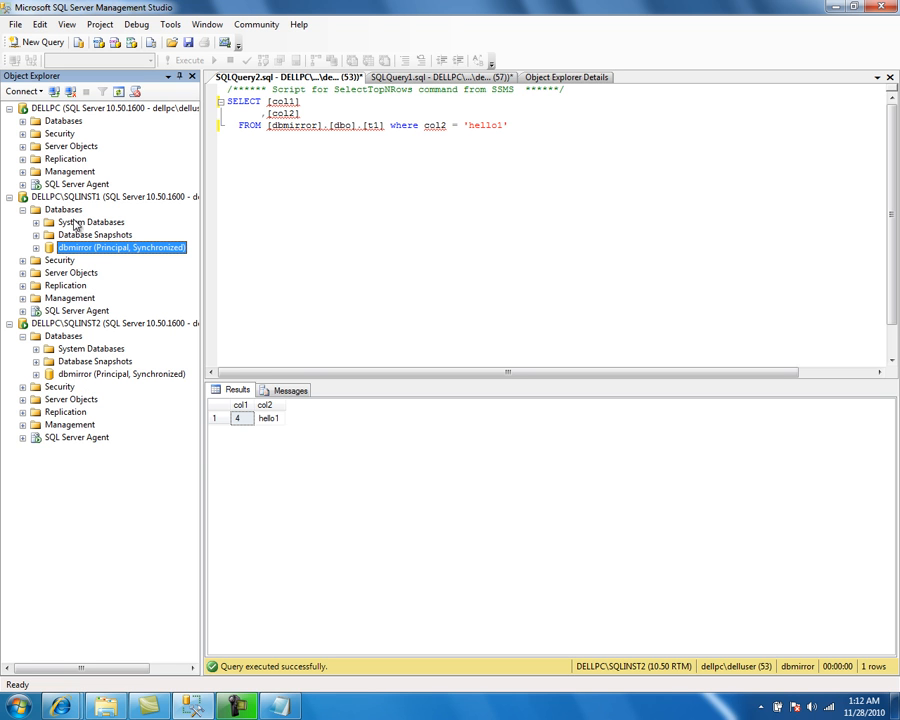
{"action": "right_click", "coordinate": [76, 252]}
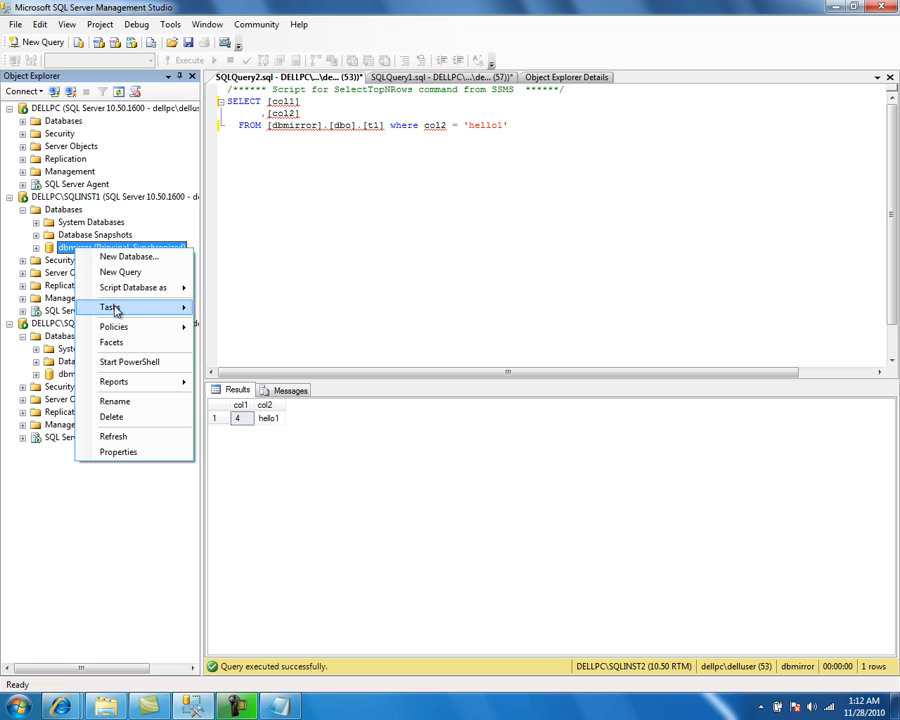
{"action": "left_click", "coordinate": [118, 452]}
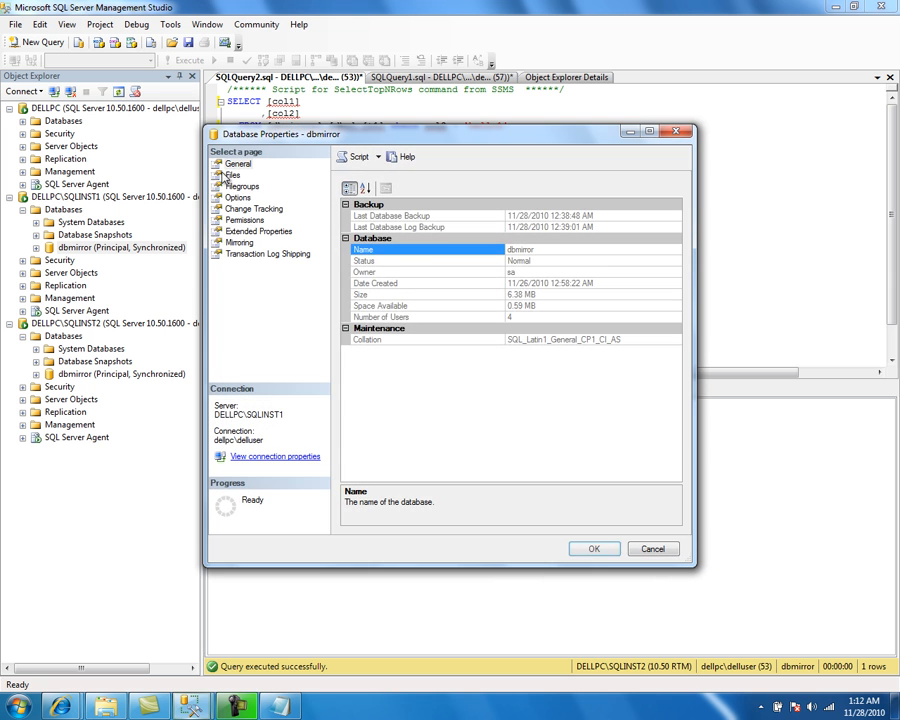
{"action": "left_click", "coordinate": [236, 178]}
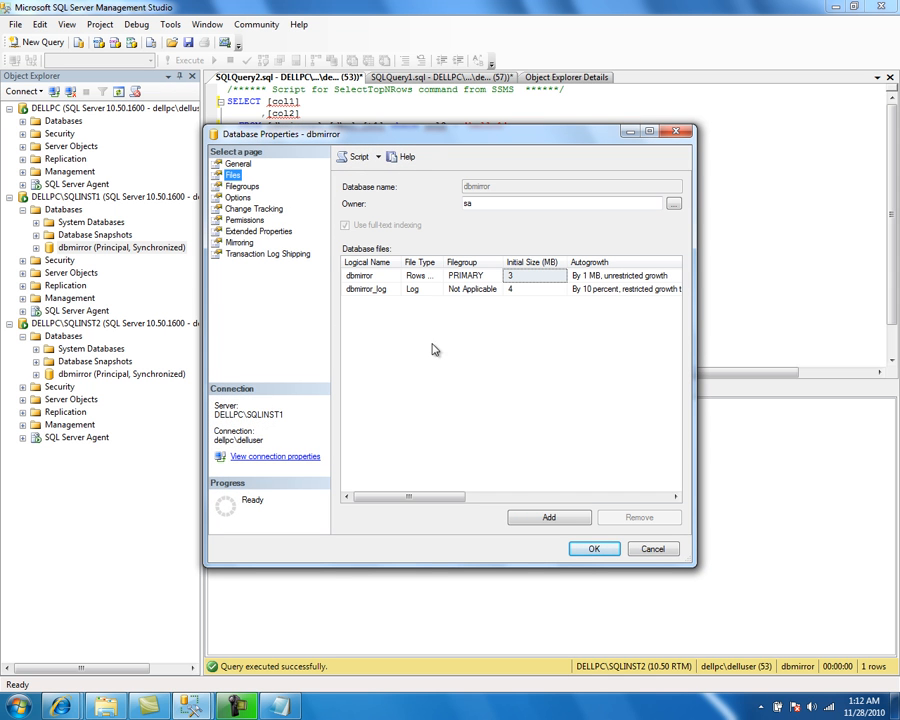
{"action": "left_click", "coordinate": [549, 518]}
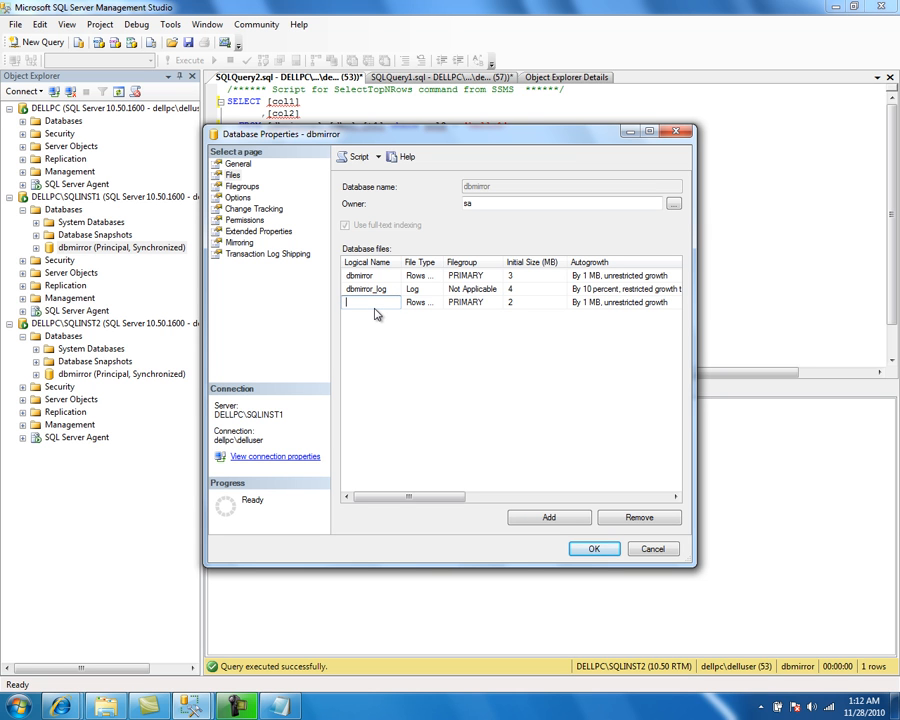
{"action": "type", "text": "dbmirror_index"}
Step: Set the new file's type to Rows Data and its filegroup to INDEX_FG, then apply the properties
{"action": "left_click", "coordinate": [437, 305]}
{"action": "left_click", "coordinate": [437, 304]}
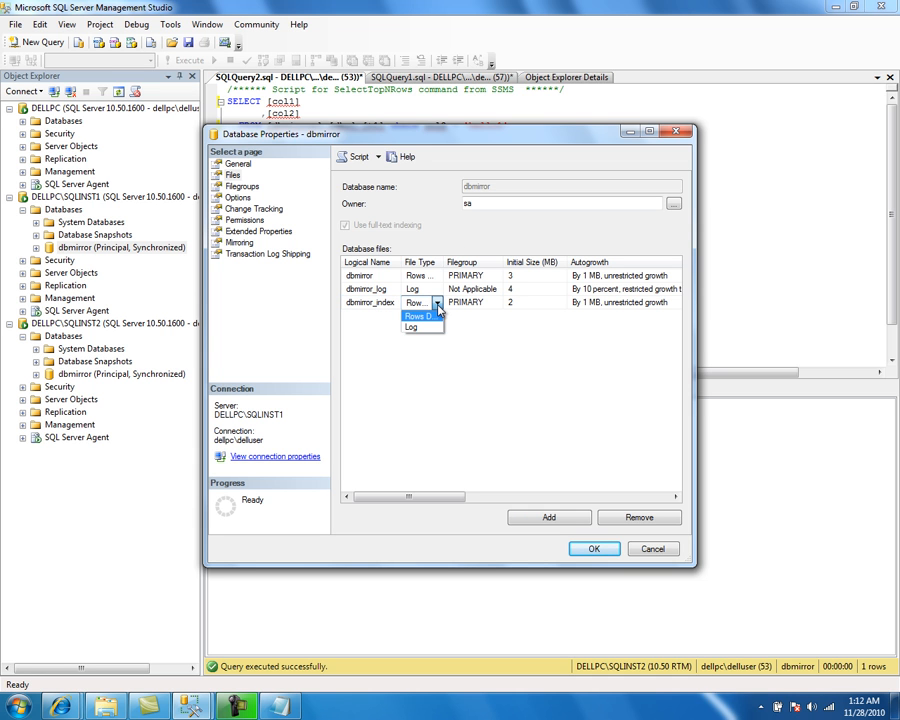
{"action": "left_click", "coordinate": [419, 316]}
{"action": "left_click_drag", "start_coordinate": [444, 261], "coordinate": [468, 261]}
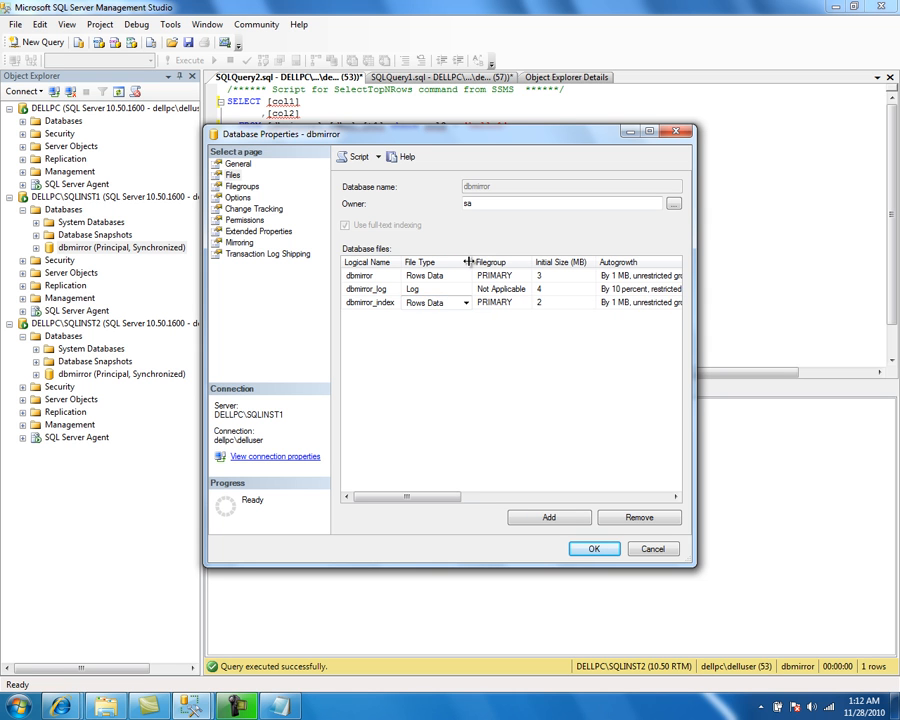
{"action": "left_click", "coordinate": [520, 309]}
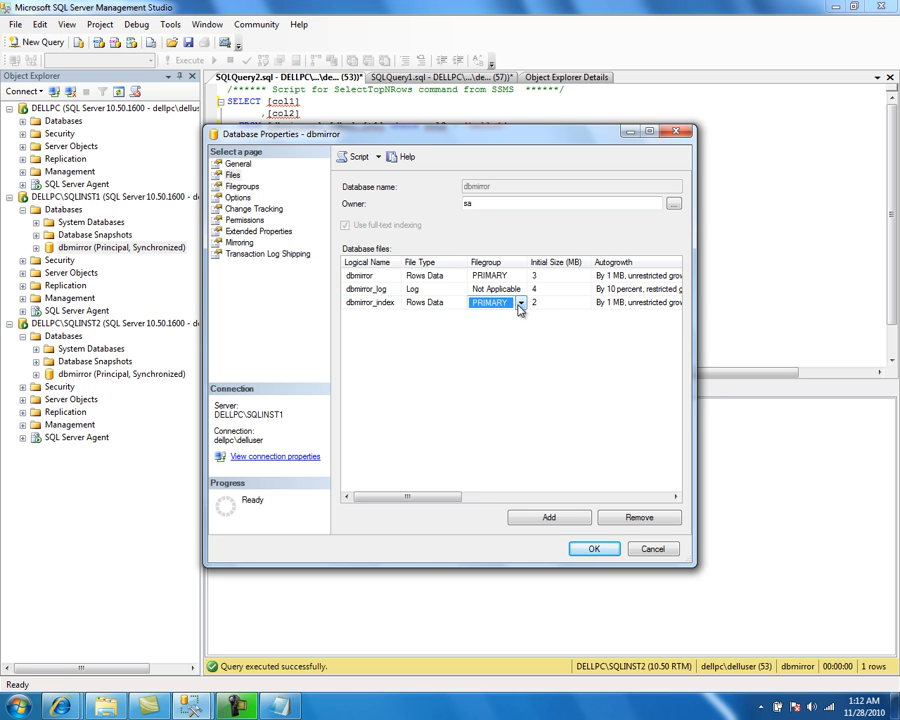
{"action": "left_click", "coordinate": [520, 309]}
{"action": "left_click", "coordinate": [522, 325]}
{"action": "left_click_drag", "start_coordinate": [450, 496], "coordinate": [351, 518]}
{"action": "left_click", "coordinate": [570, 301]}
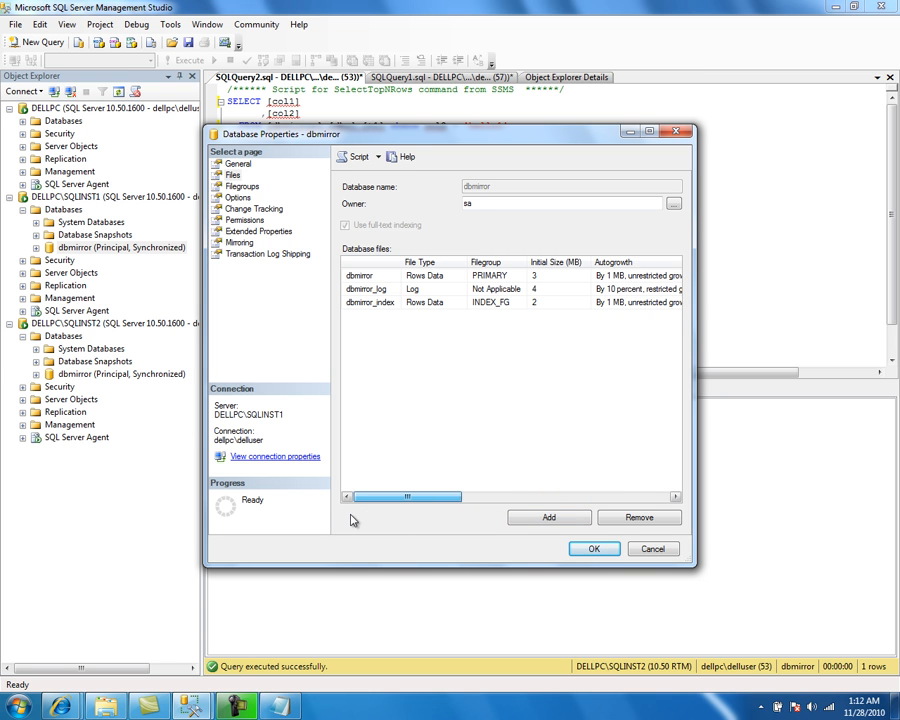
{"action": "left_click", "coordinate": [586, 289]}
{"action": "left_click", "coordinate": [611, 276]}
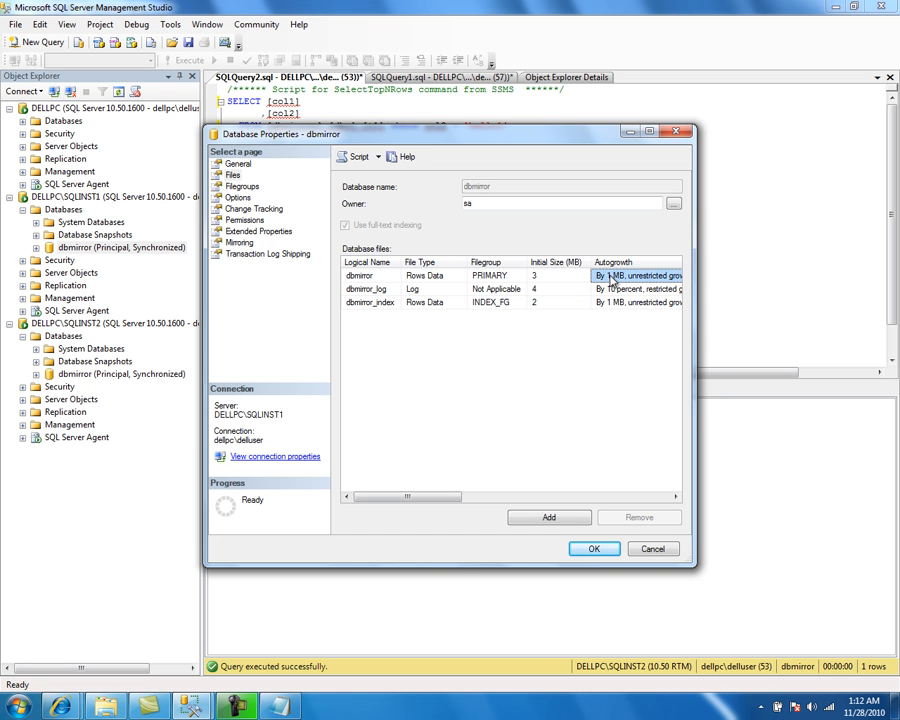
{"action": "left_click", "coordinate": [605, 289]}
{"action": "left_click", "coordinate": [594, 556]}
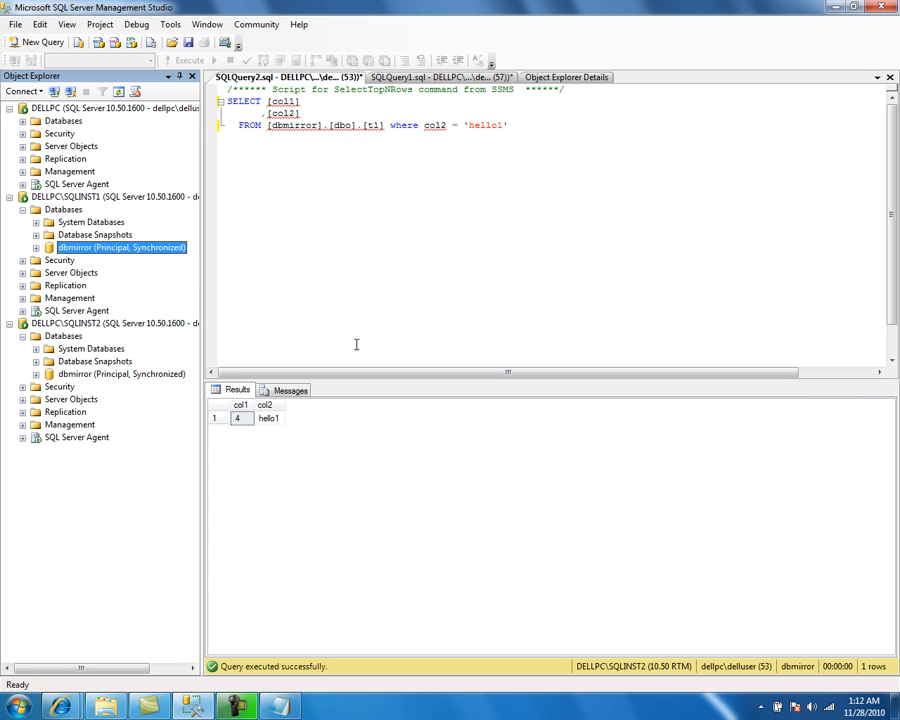
Step: Refresh SQLINST1's databases and remove the dbmirror_index file from the dbmirror database's files
{"action": "right_click", "coordinate": [68, 211]}
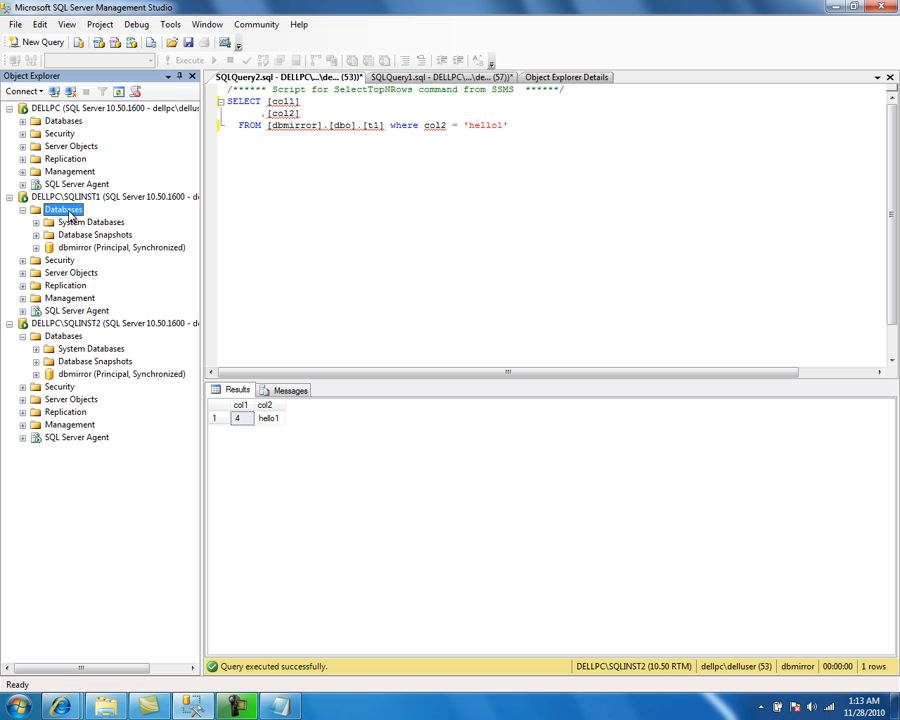
{"action": "left_click", "coordinate": [107, 329]}
{"action": "right_click", "coordinate": [65, 249]}
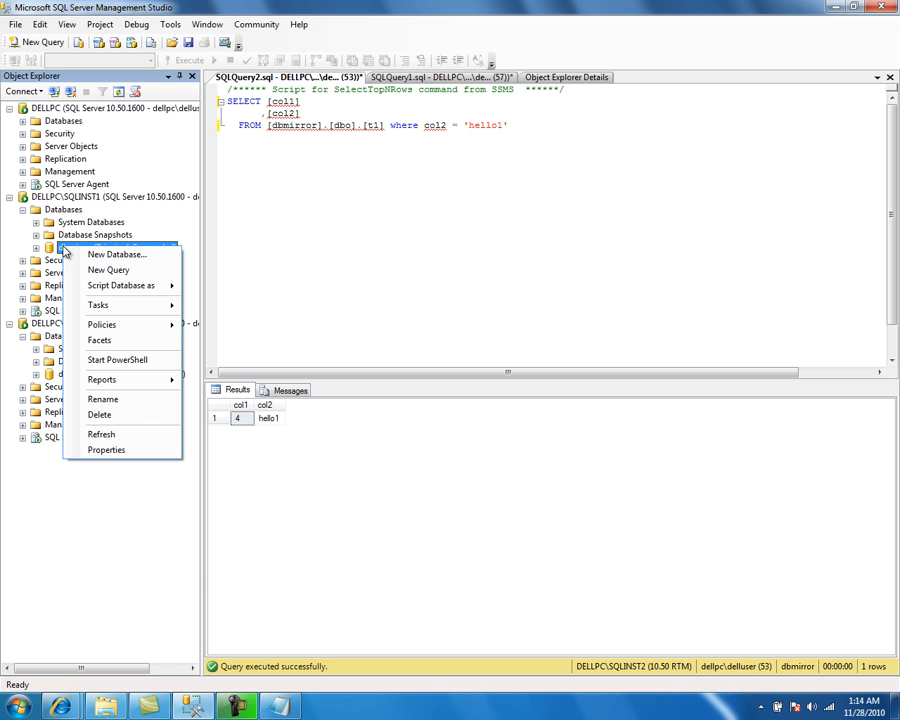
{"action": "mouse_move", "coordinate": [157, 305]}
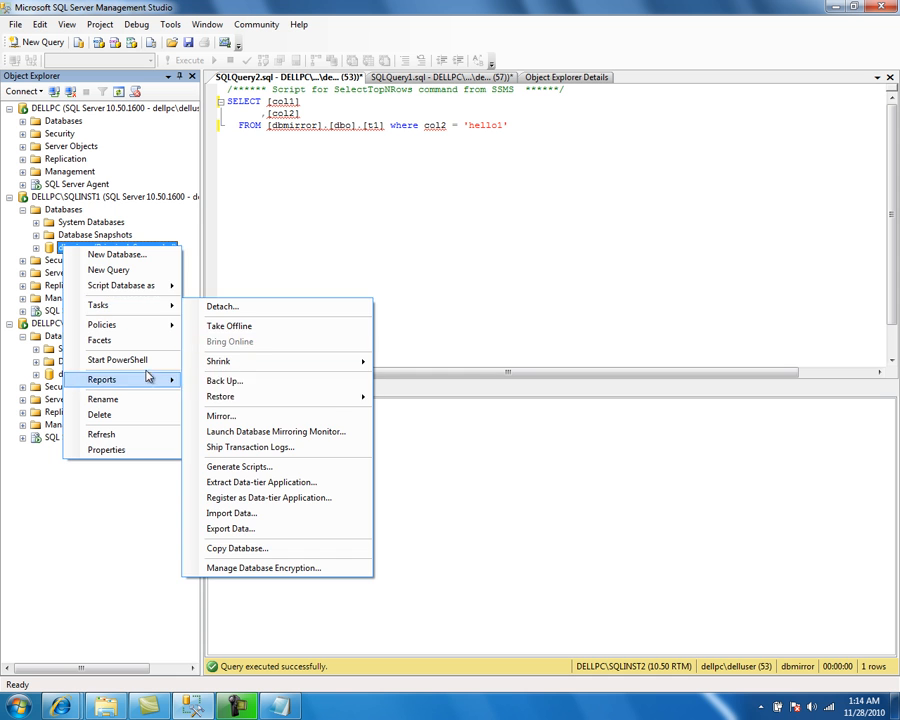
{"action": "left_click", "coordinate": [140, 450]}
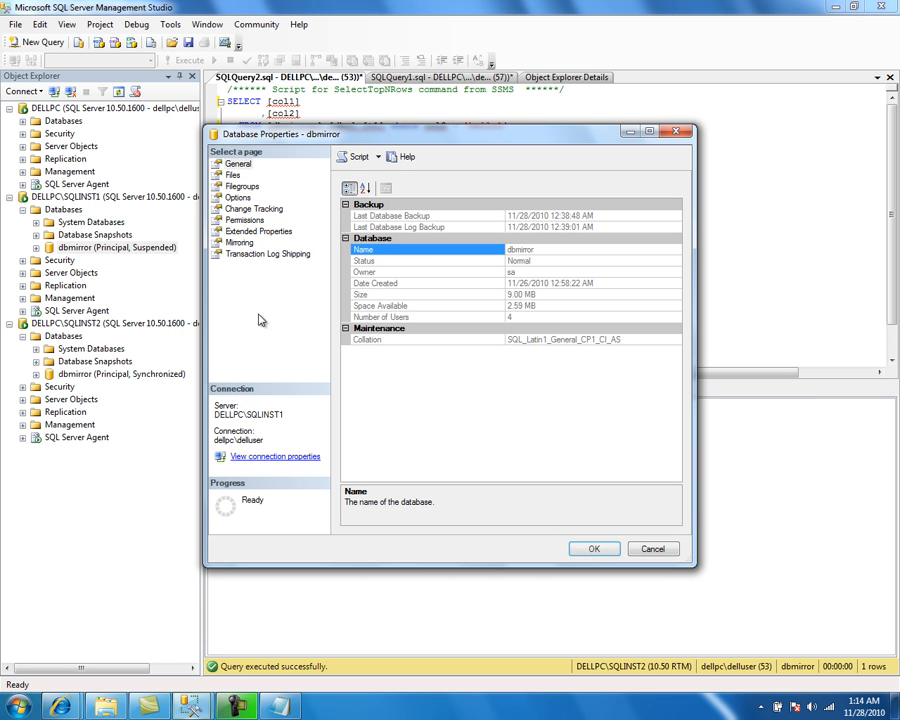
{"action": "left_click", "coordinate": [232, 176]}
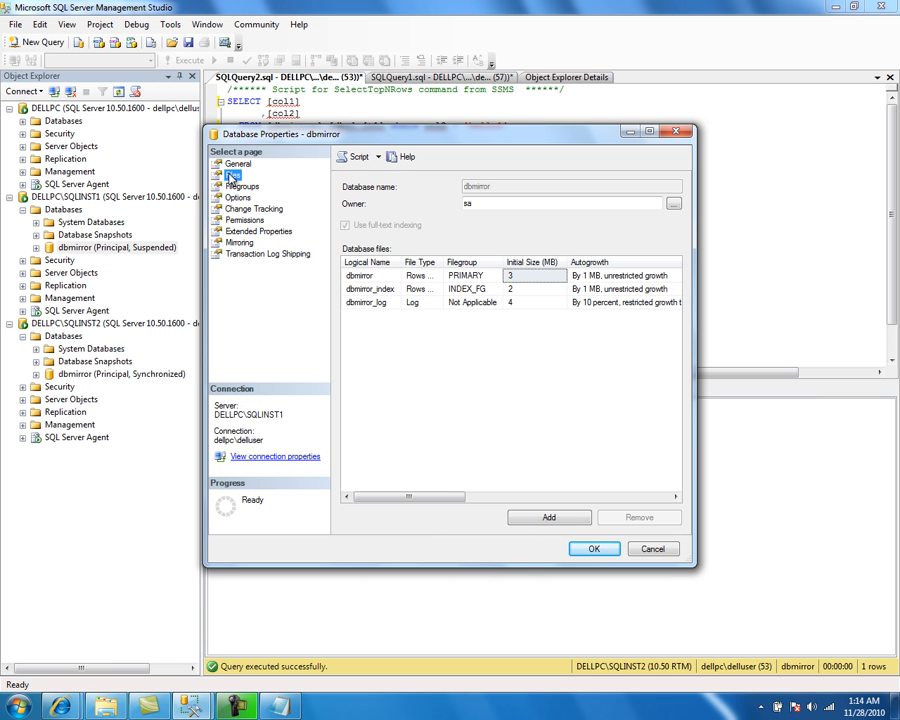
{"action": "left_click", "coordinate": [378, 302]}
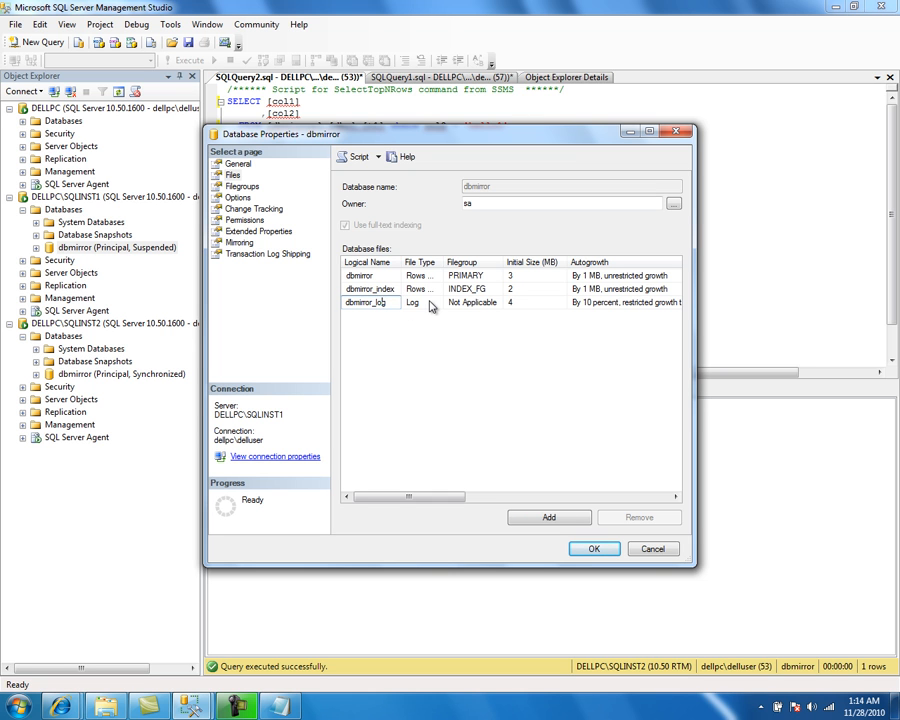
{"action": "left_click", "coordinate": [431, 303]}
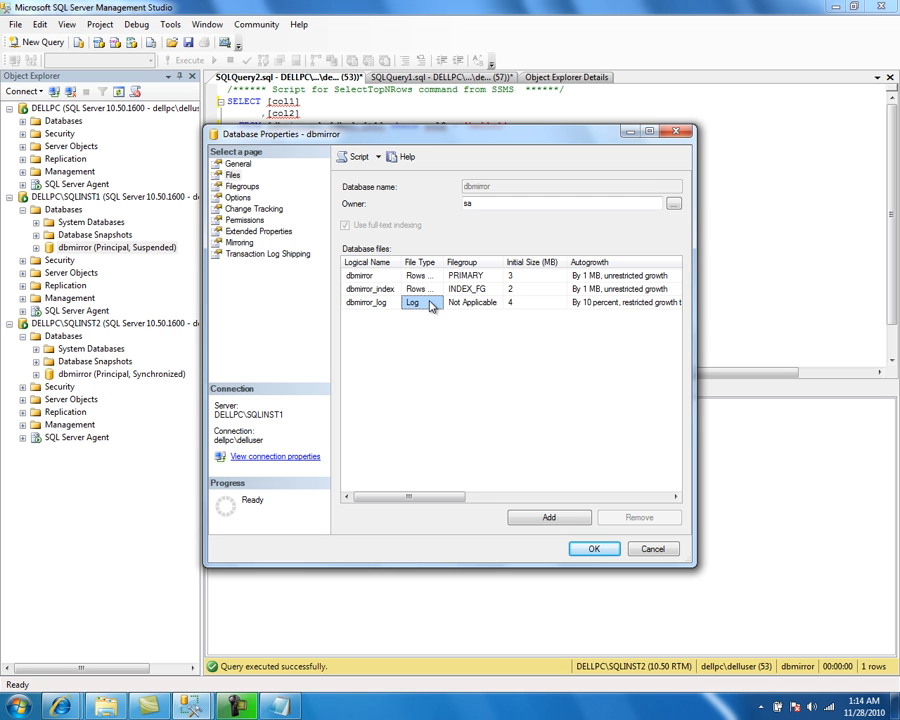
{"action": "left_click", "coordinate": [387, 287]}
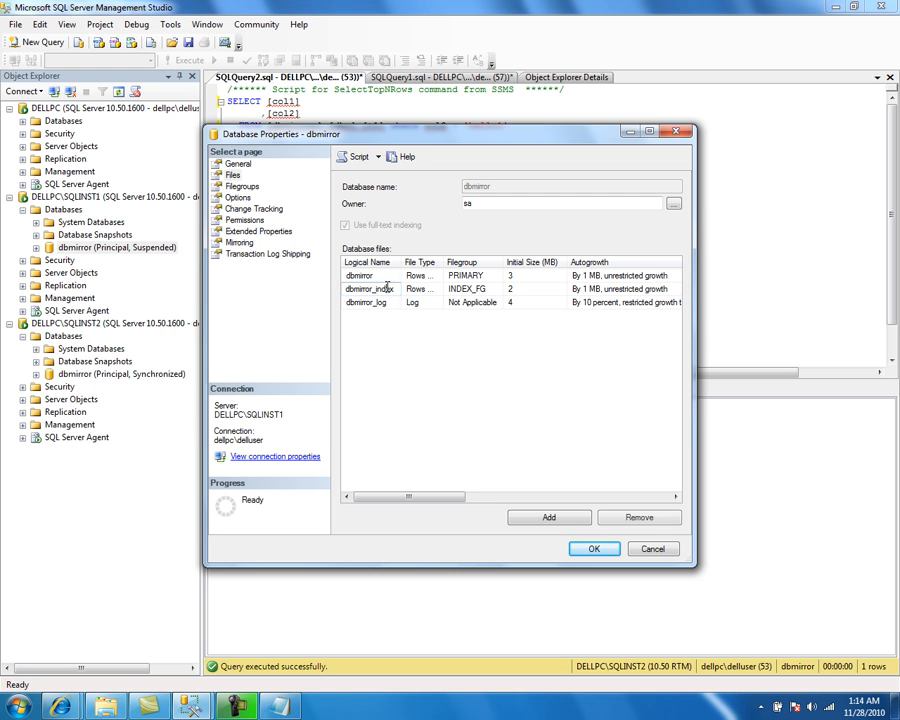
{"action": "left_click", "coordinate": [636, 518]}
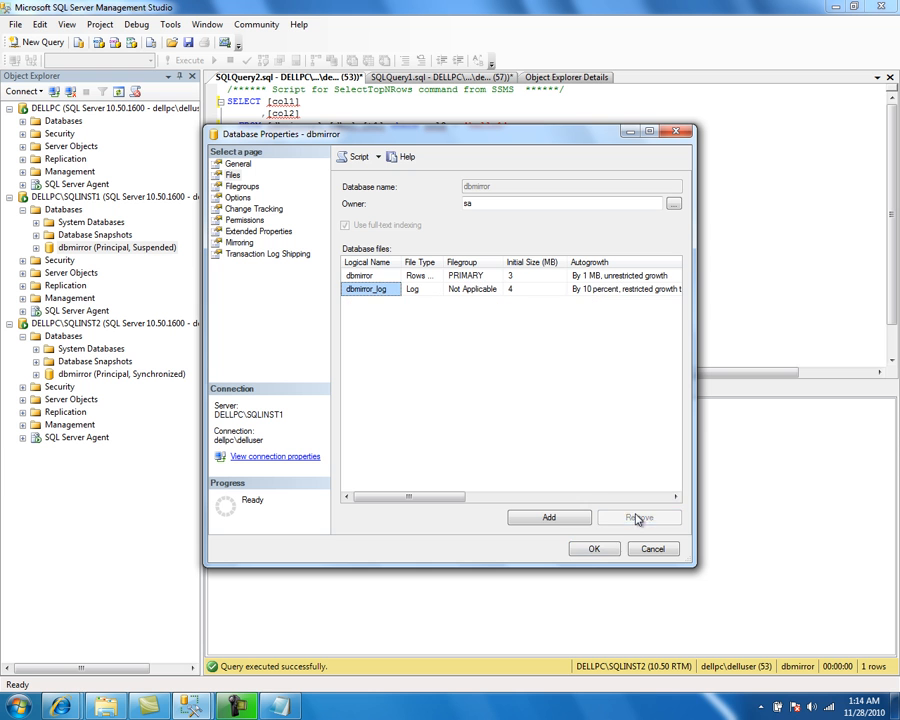
{"action": "left_click", "coordinate": [585, 548]}
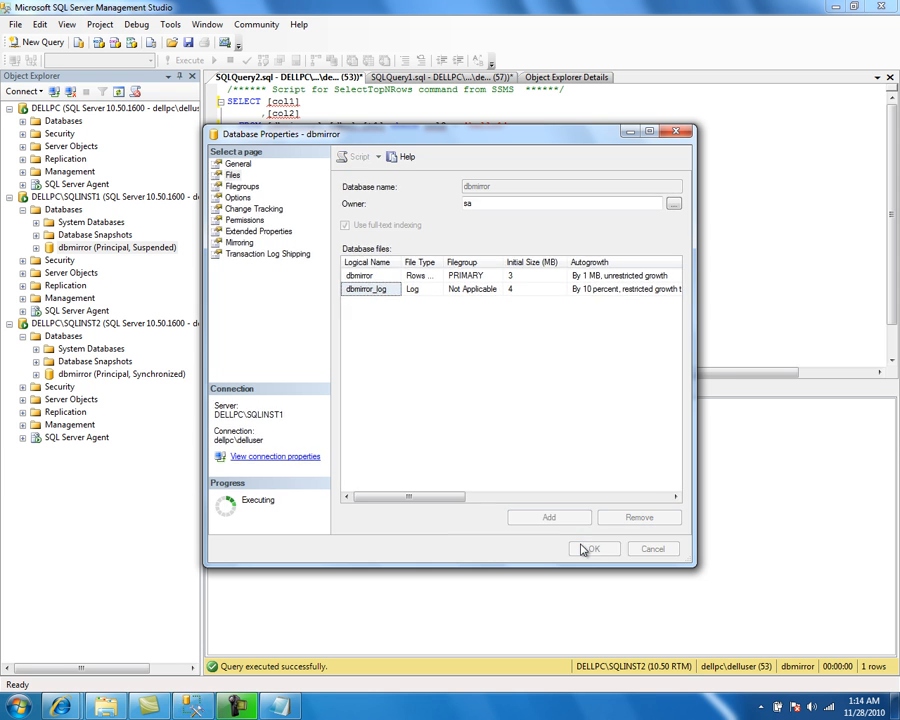
Step: Refresh the database lists on SQLINST1 and SQLINST2 to check the mirroring state of dbmirror
{"action": "left_click", "coordinate": [60, 210]}
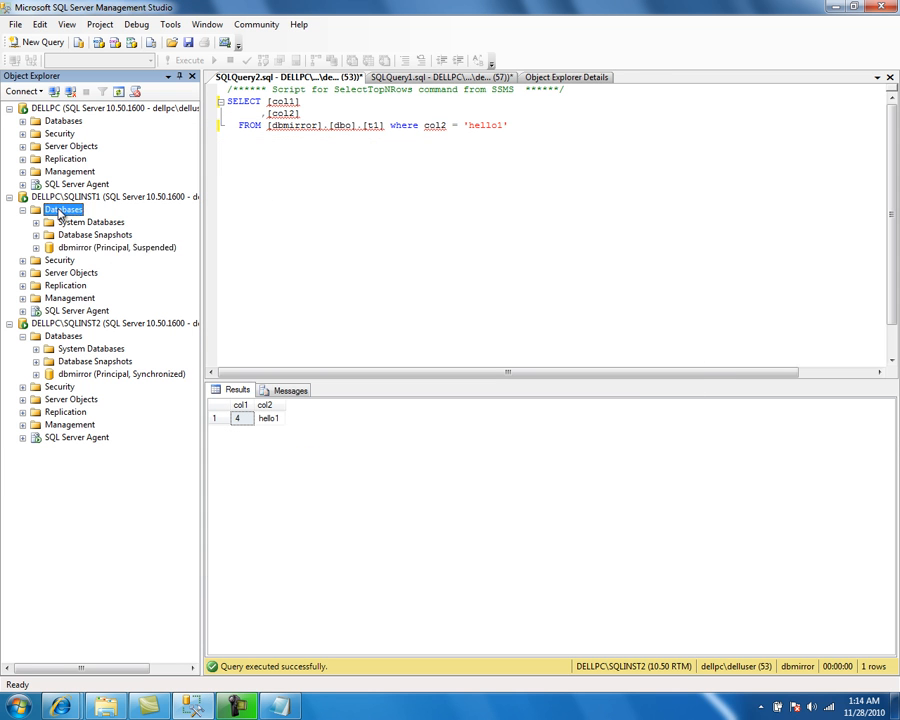
{"action": "right_click", "coordinate": [60, 210]}
{"action": "left_click", "coordinate": [120, 330]}
{"action": "right_click", "coordinate": [68, 216]}
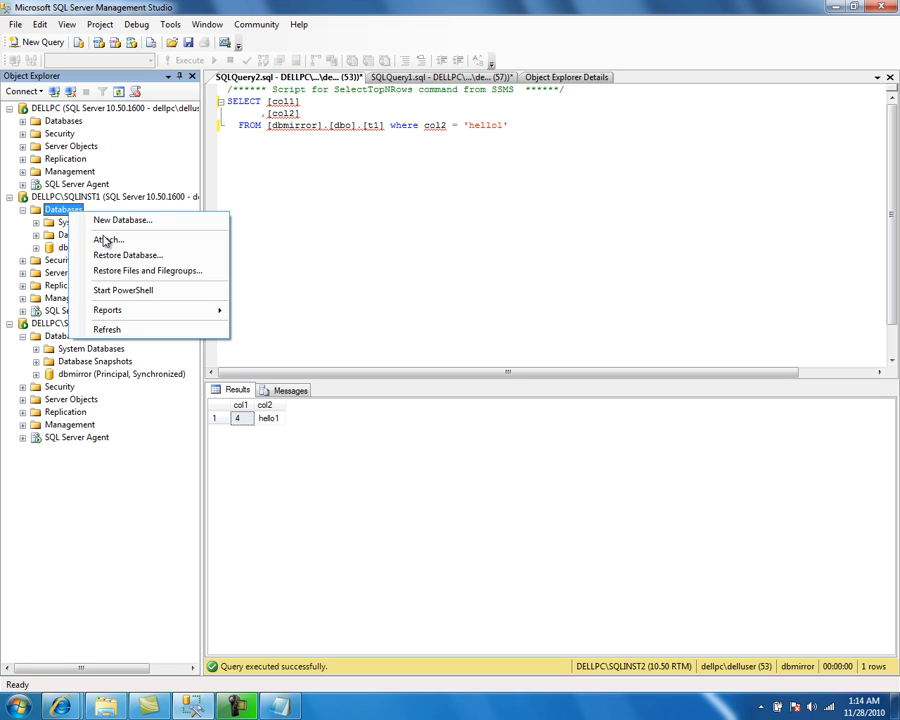
{"action": "left_click", "coordinate": [122, 328]}
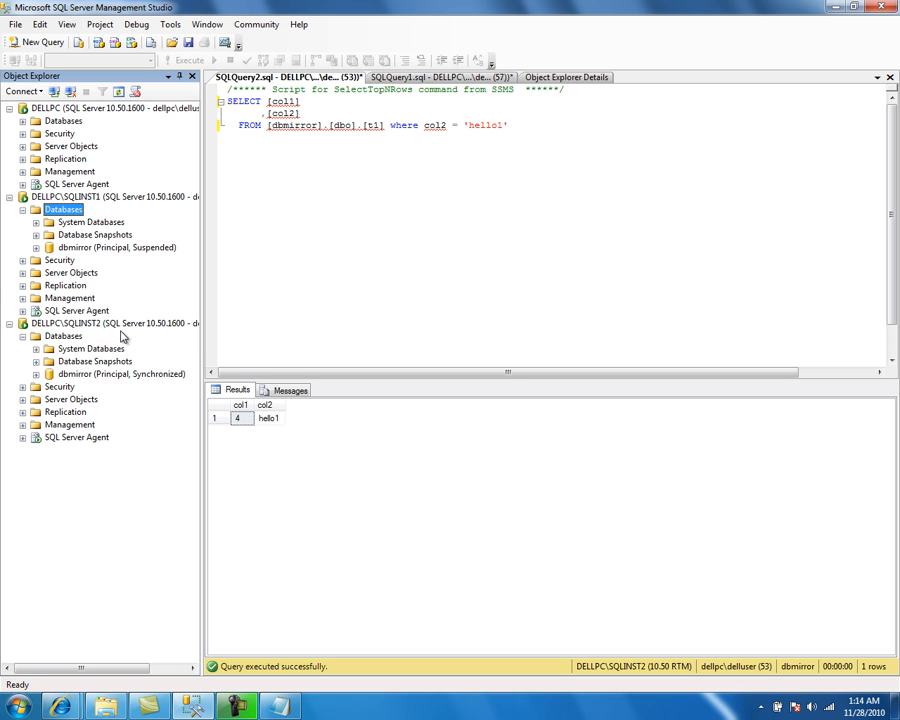
{"action": "right_click", "coordinate": [70, 337]}
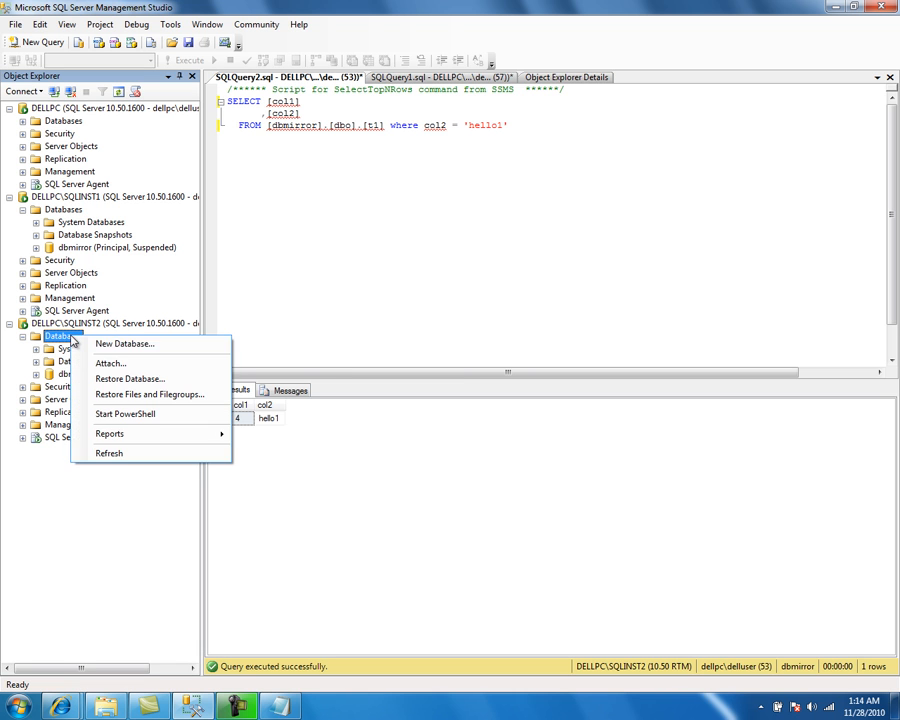
{"action": "left_click", "coordinate": [125, 454]}
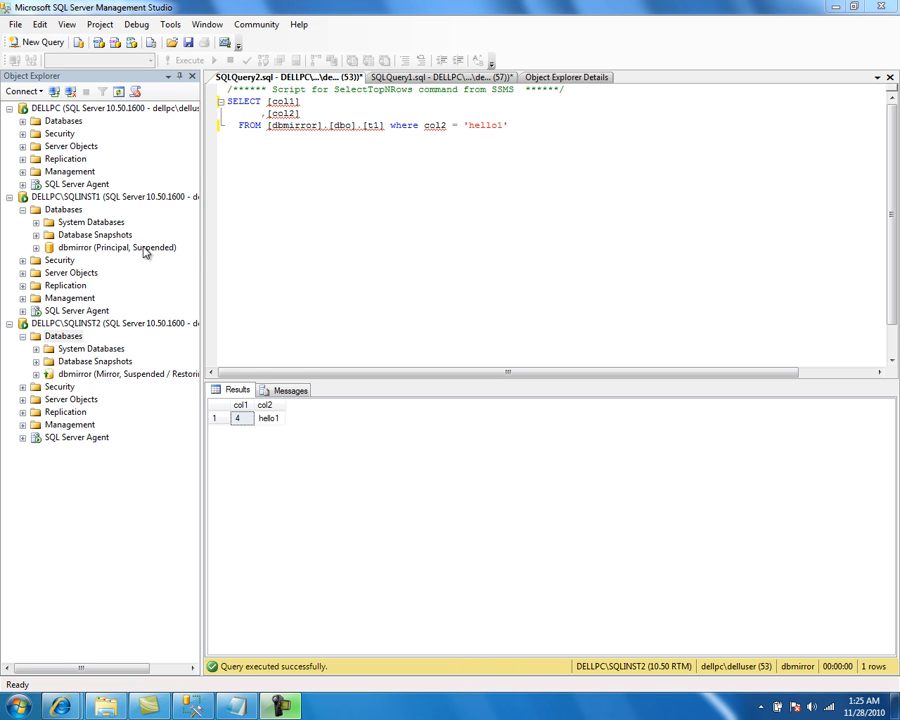
{"action": "right_click", "coordinate": [68, 216]}
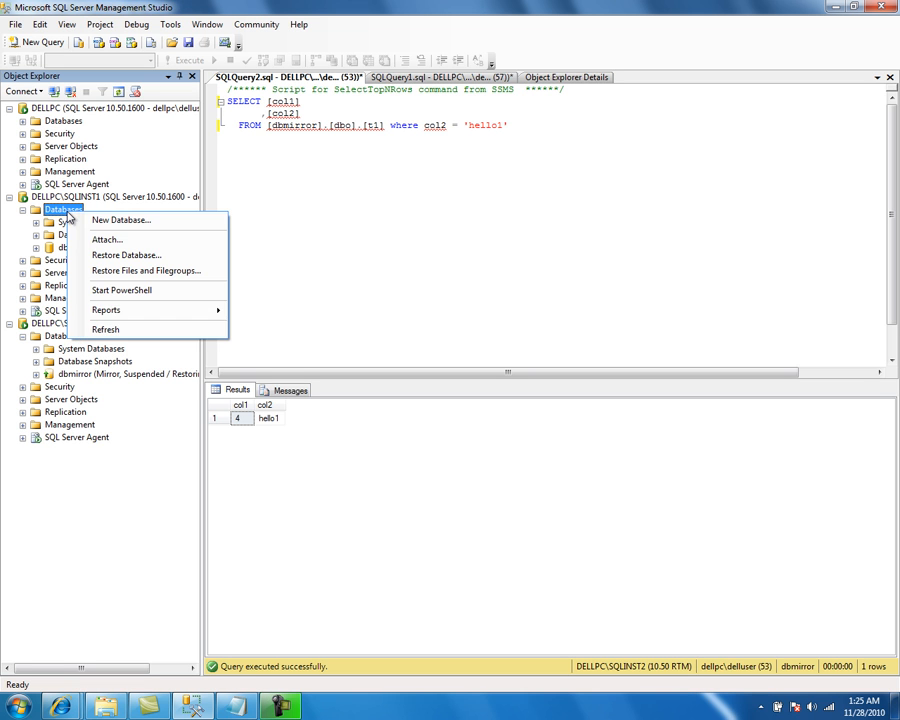
{"action": "left_click", "coordinate": [120, 328]}
Step: Resume the suspended mirroring session for dbmirror on SQLINST1, refresh its status, and close the properties
{"action": "right_click", "coordinate": [92, 250]}
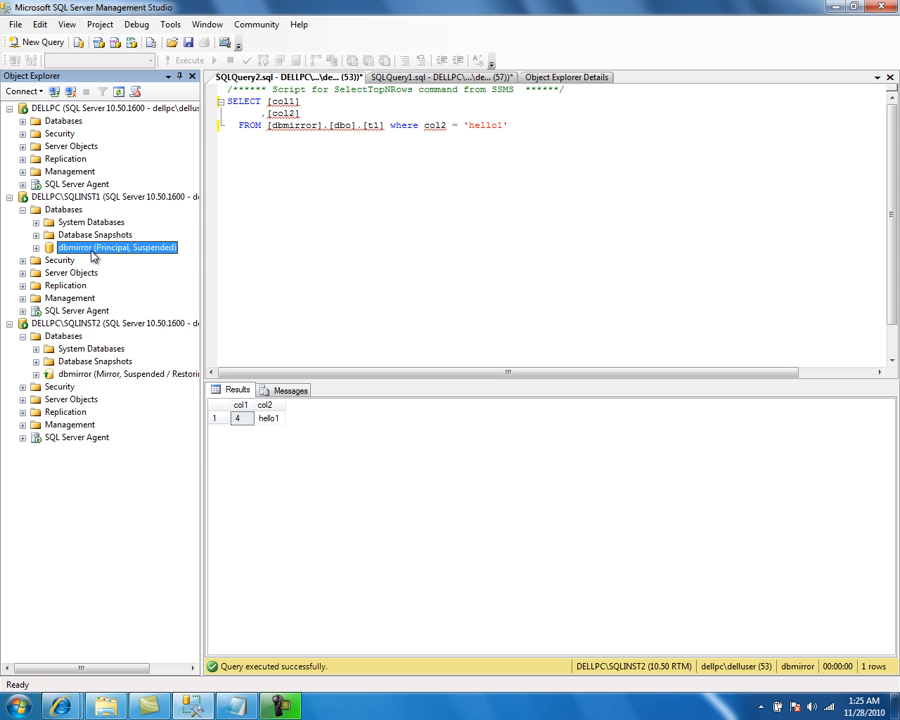
{"action": "mouse_move", "coordinate": [157, 319]}
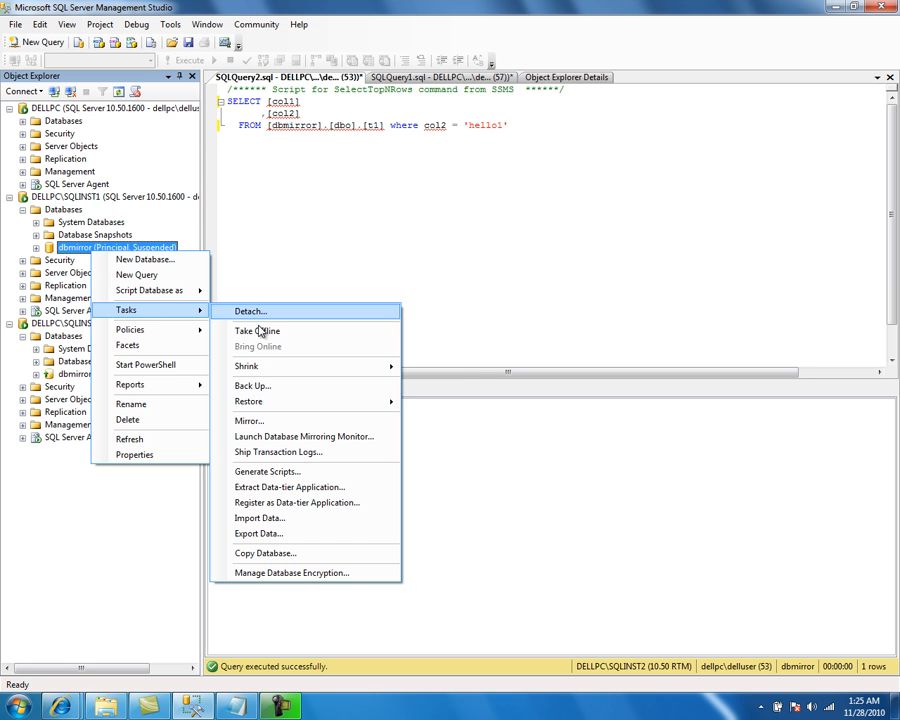
{"action": "left_click", "coordinate": [272, 421]}
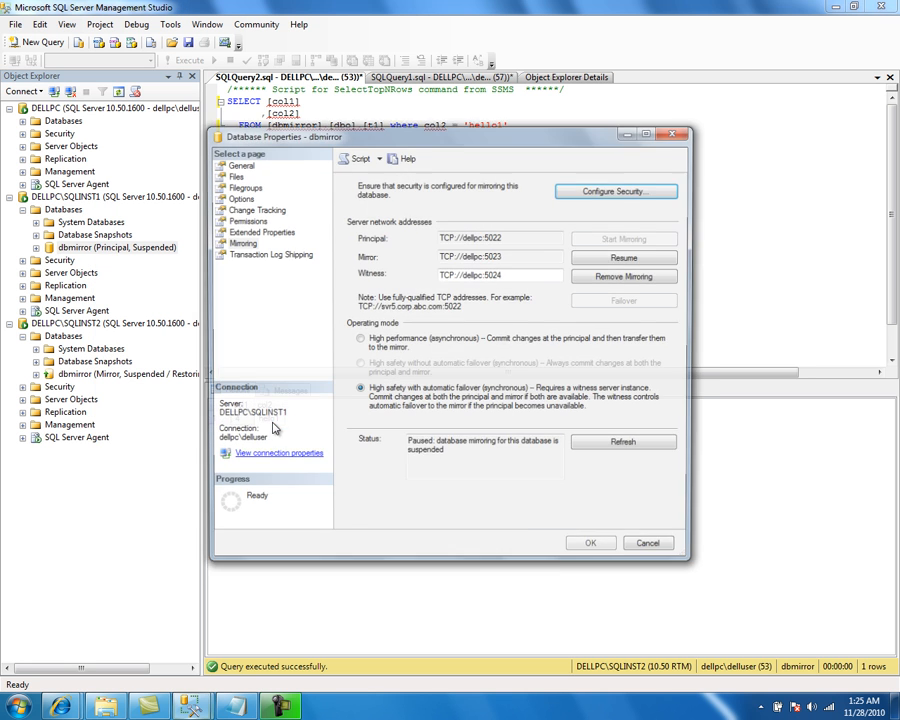
{"action": "left_click", "coordinate": [618, 261]}
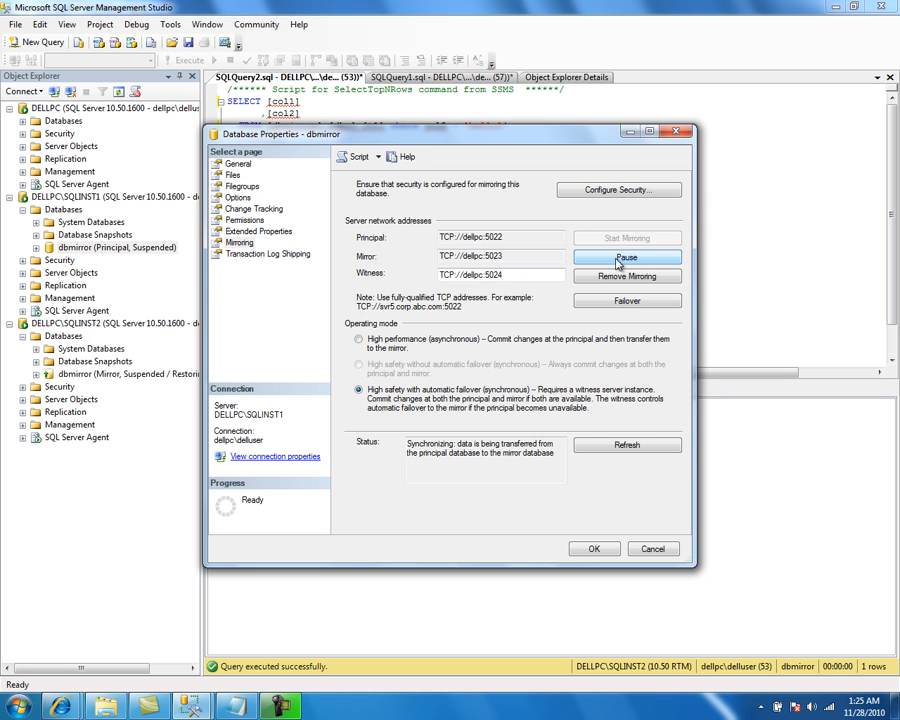
{"action": "left_click", "coordinate": [597, 446]}
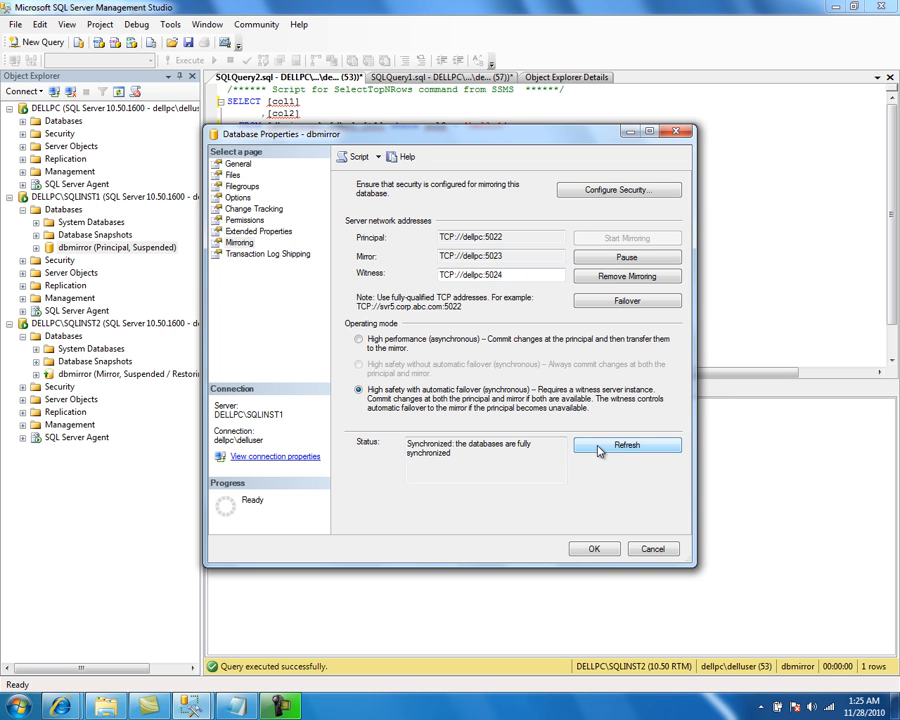
{"action": "left_click", "coordinate": [596, 547]}
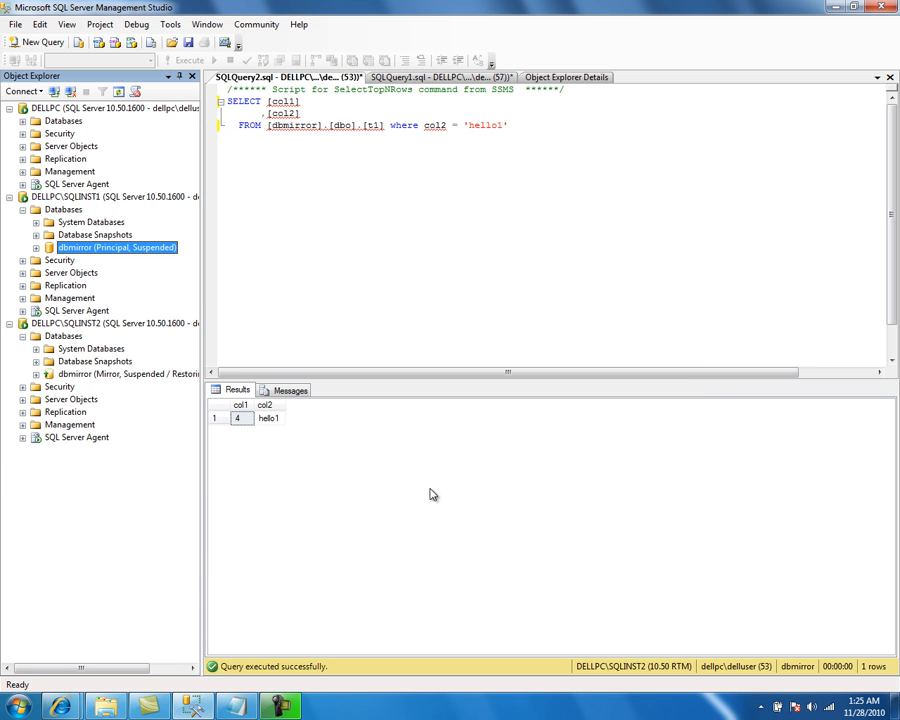
Step: Refresh the database lists on both instances and switch to the Notepad test plan
{"action": "right_click", "coordinate": [66, 211]}
{"action": "left_click", "coordinate": [112, 328]}
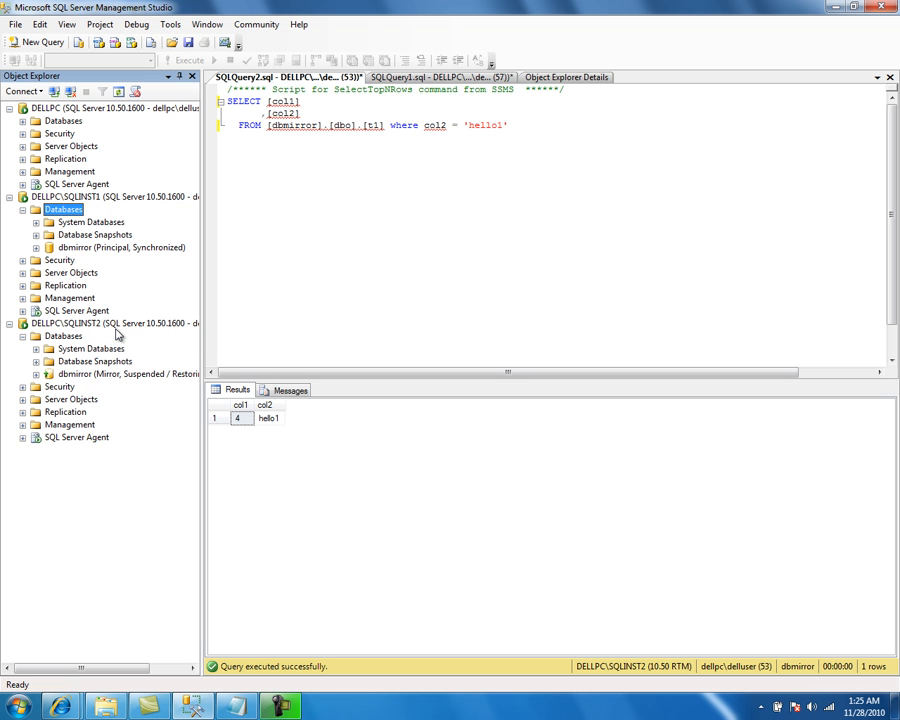
{"action": "right_click", "coordinate": [68, 338]}
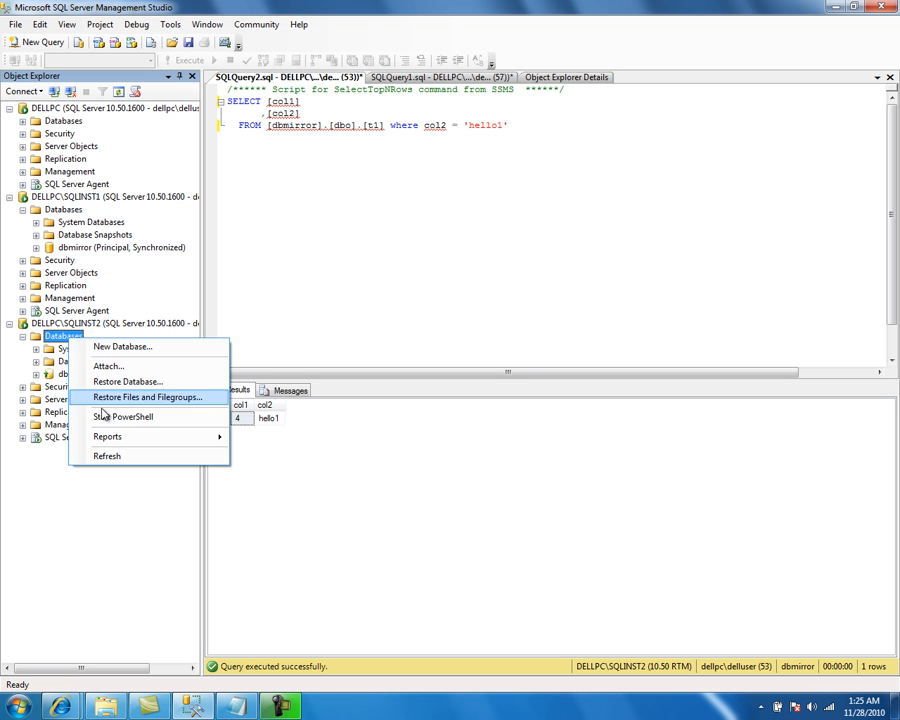
{"action": "left_click", "coordinate": [116, 455]}
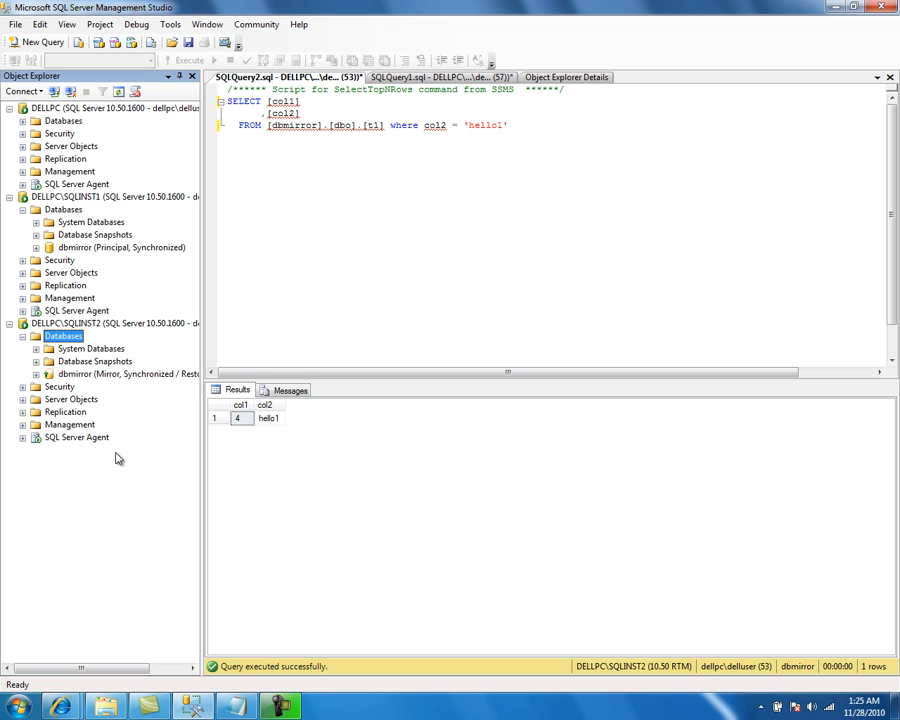
{"action": "left_click", "coordinate": [235, 706]}
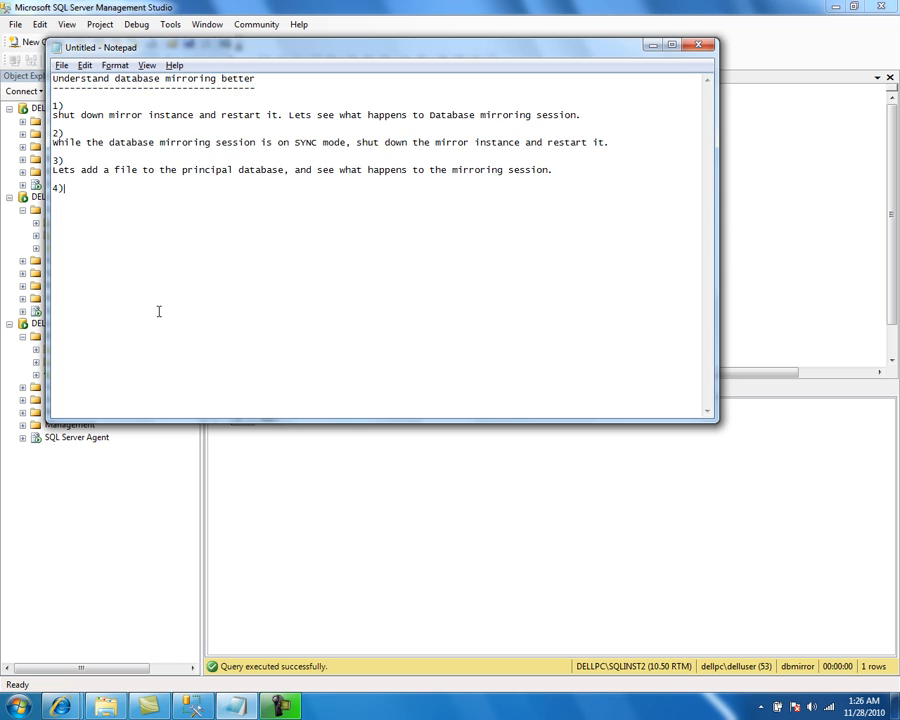